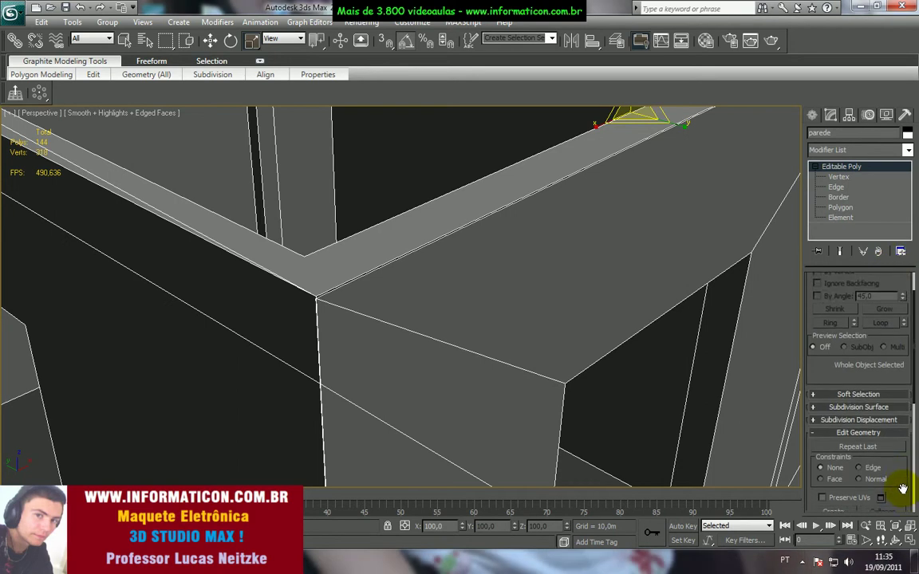
Look through the Editable Poly settings of the parede object for the vertex welding tools
left_click_drag(901, 506, 897, 435)
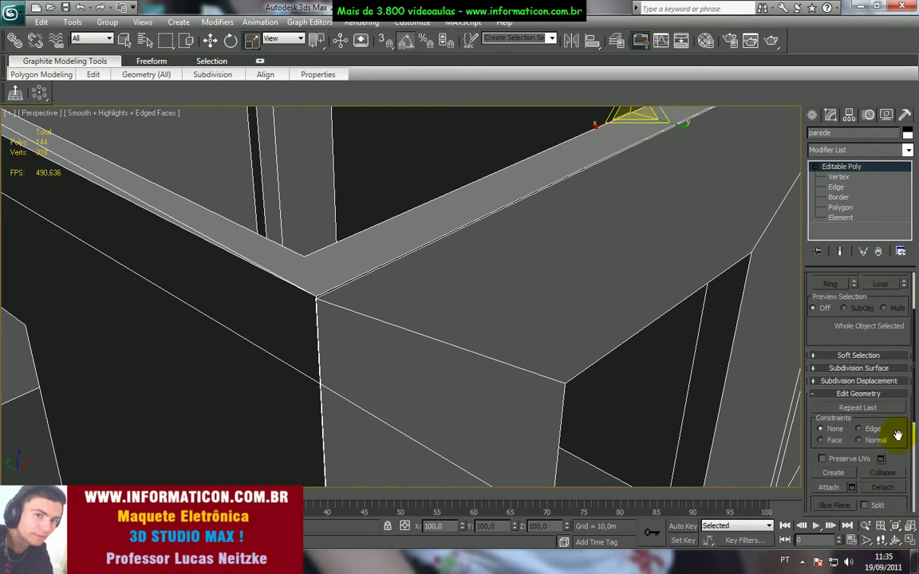
left_click(859, 381)
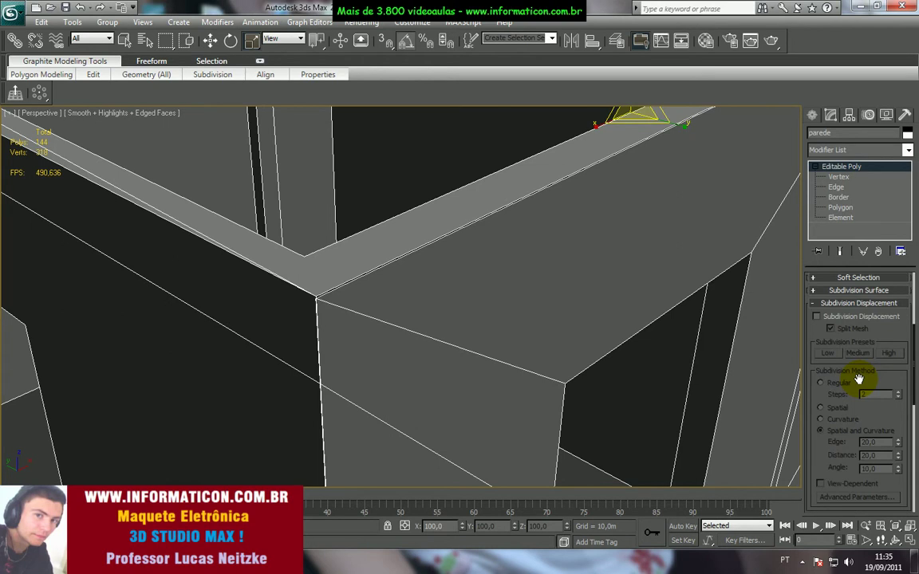
left_click(861, 303)
scroll(886, 373, "down", 1)
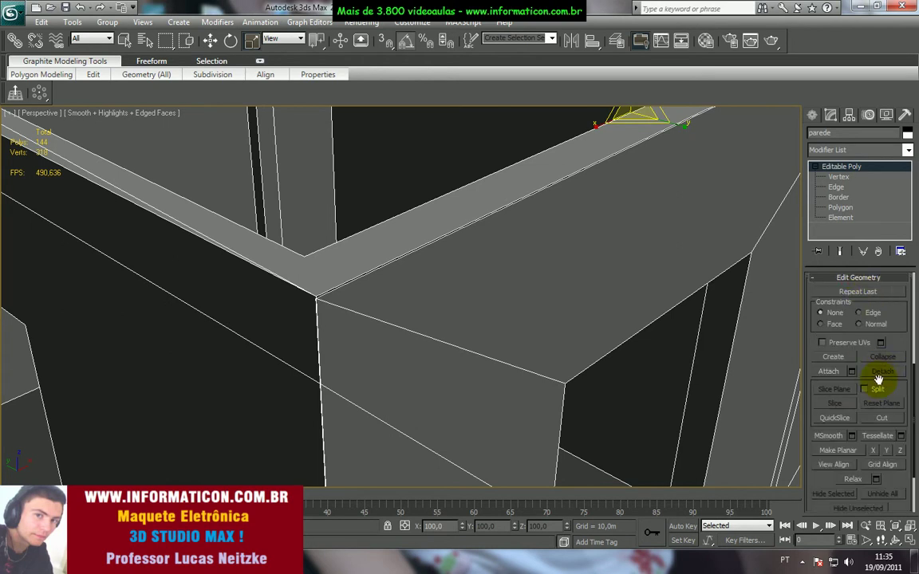
scroll(893, 408, "up", 2)
left_click_drag(915, 434, 915, 351)
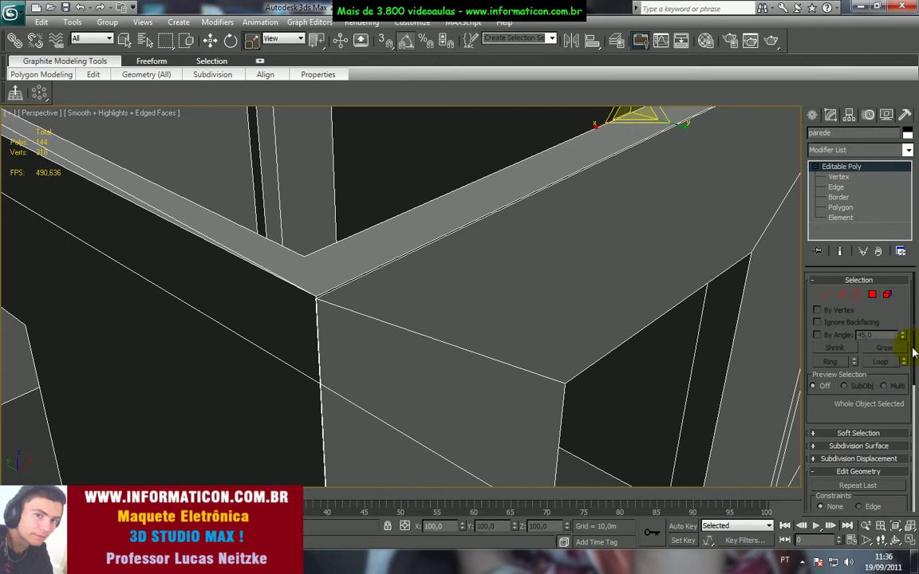
left_click(870, 433)
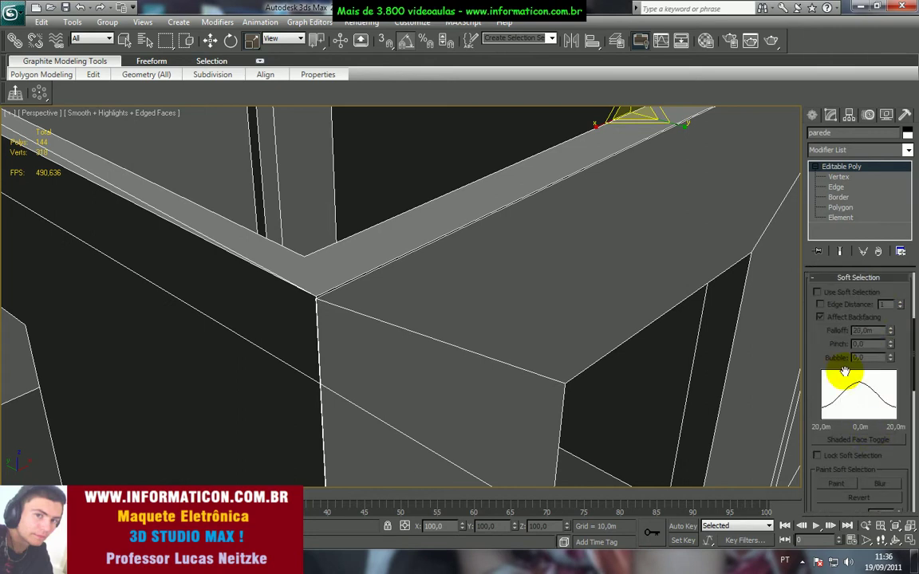
left_click(837, 279)
left_click(860, 291)
left_click(861, 279)
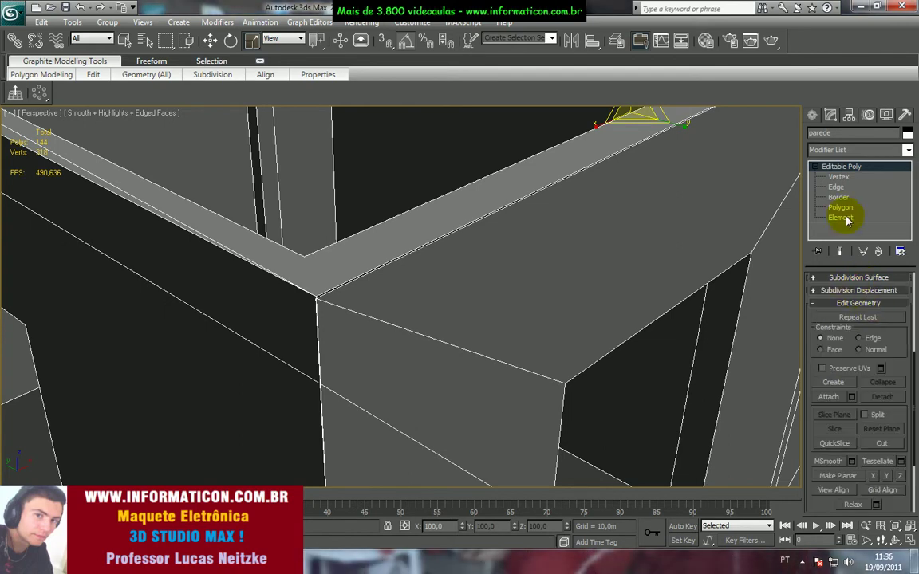
Target Weld the two duplicate vertices at the top outer corner of the wall into one
left_click(853, 190)
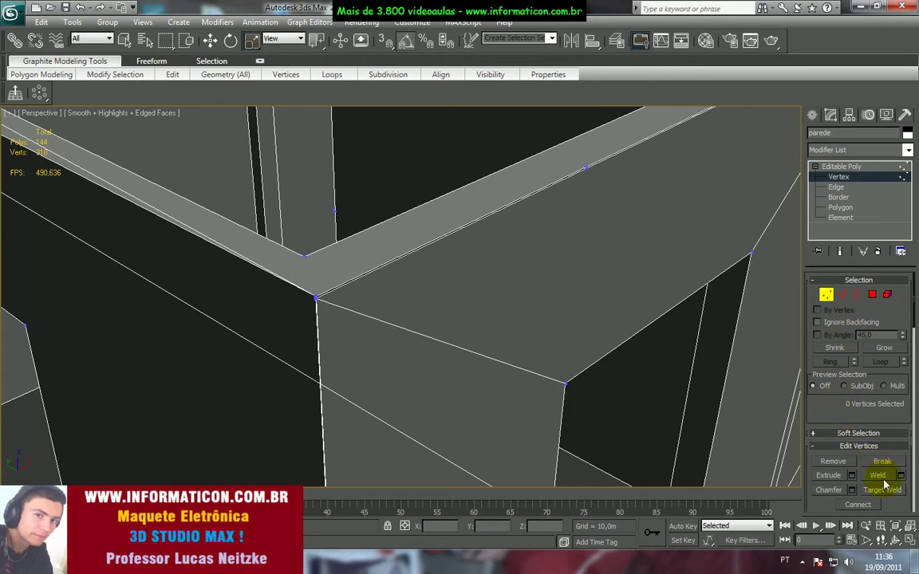
left_click(887, 490)
scroll(318, 294, "up", 2)
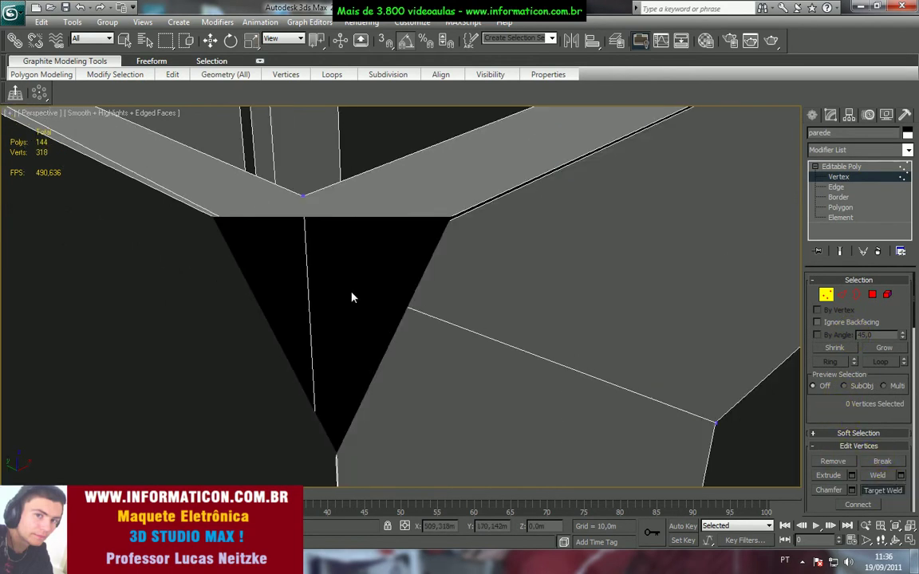
middle_click_drag(351, 293, 385, 314, "alt")
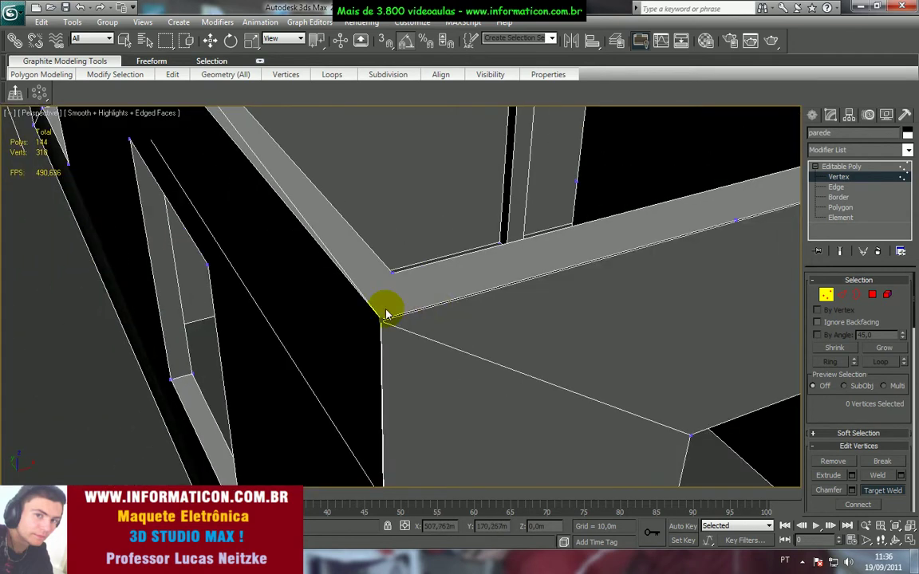
left_click(380, 322)
left_click(384, 315)
Leave Target Weld and inspect the walls from several angles for remaining duplicate corner vertices
scroll(408, 345, "down", 2)
middle_click_drag(410, 348, 400, 232)
scroll(343, 358, "up", 3)
middle_click_drag(359, 327, 398, 234)
scroll(431, 359, "up", 2)
scroll(437, 380, "up", 2)
middle_click_drag(437, 379, 454, 340)
scroll(429, 387, "up", 1)
scroll(435, 391, "down", 1)
scroll(455, 337, "down", 5)
scroll(399, 338, "up", 3)
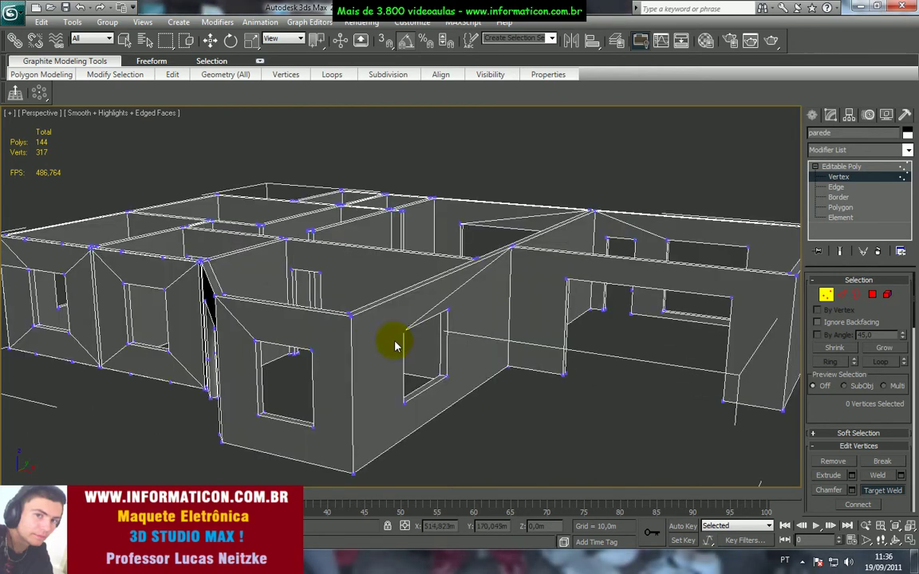
right_click(394, 344)
scroll(392, 349, "up", 1)
scroll(515, 335, "down", 6)
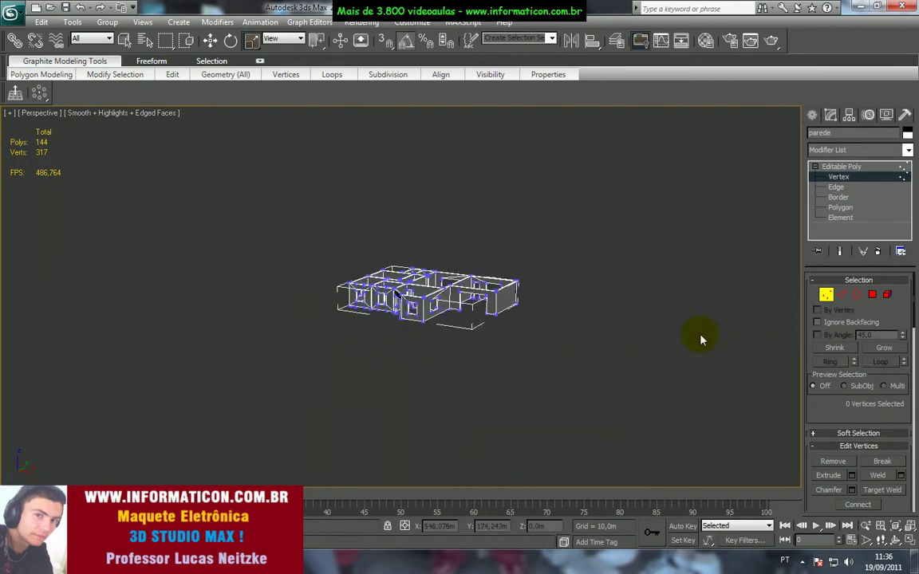
middle_click_drag(623, 348, 550, 361, "alt")
scroll(550, 361, "up", 5)
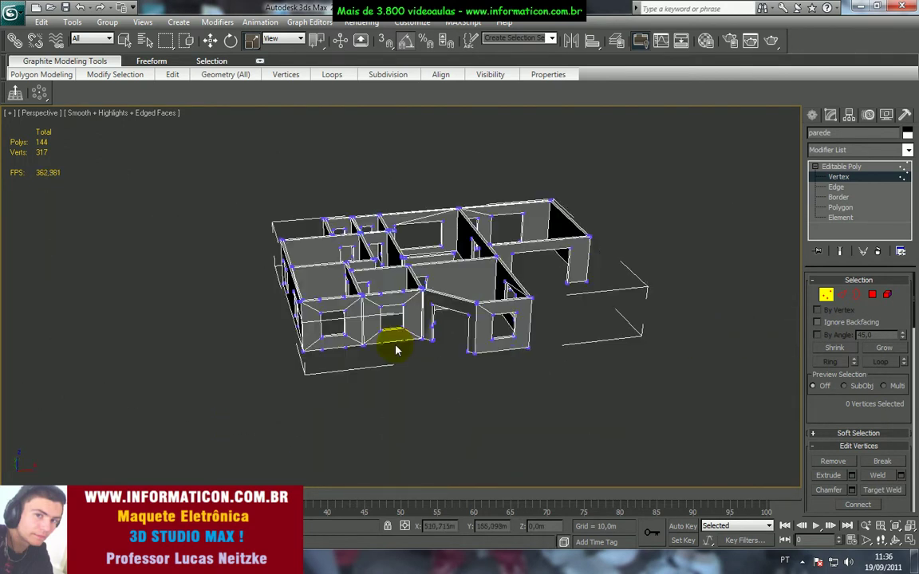
Select the overlapping vertices at the base of the outer wall corner and weld them together
left_click(303, 352)
key("z")
middle_click_drag(304, 351, 424, 379, "alt")
scroll(365, 315, "down", 2)
left_click_drag(479, 359, 426, 331)
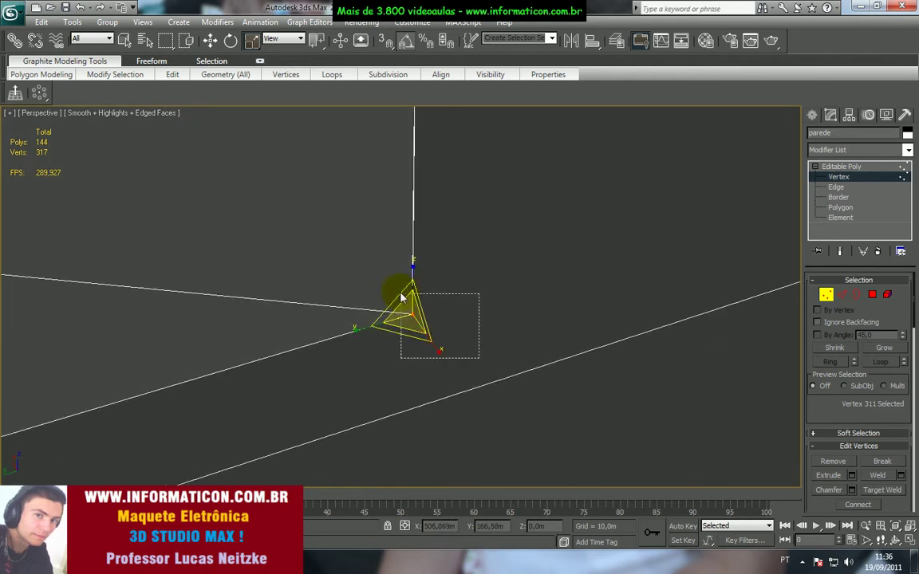
left_click(525, 344)
scroll(504, 348, "down", 5)
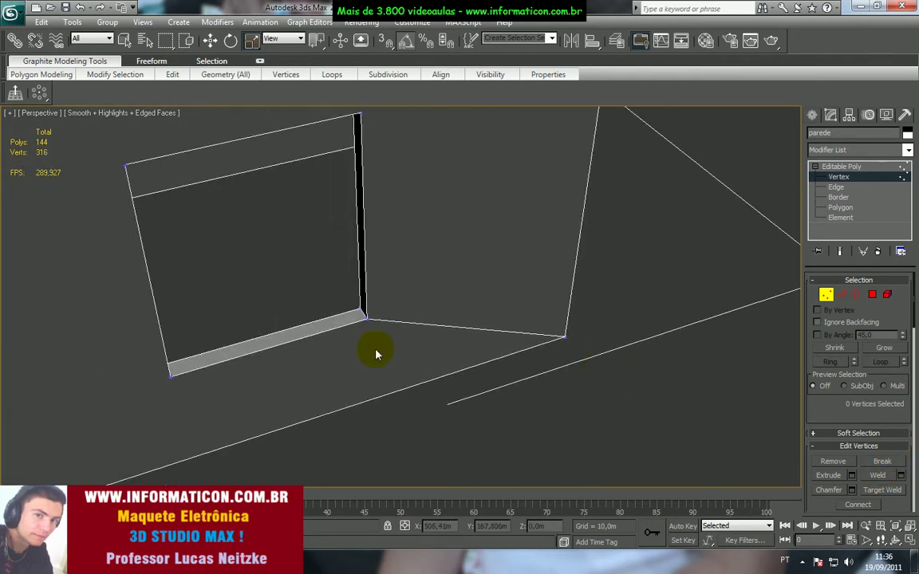
Target Weld the two top vertices of the outer wall where it meets the partition between the two windows
scroll(383, 350, "down", 6)
middle_click_drag(478, 350, 470, 410, "alt")
scroll(314, 209, "up", 6)
left_click(405, 255)
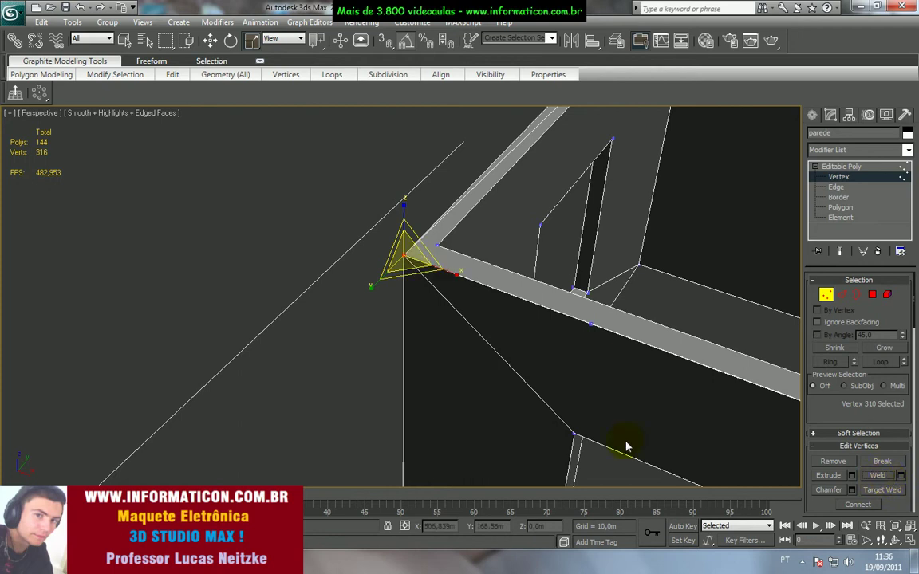
scroll(877, 482, "down", 3)
scroll(607, 442, "down", 8)
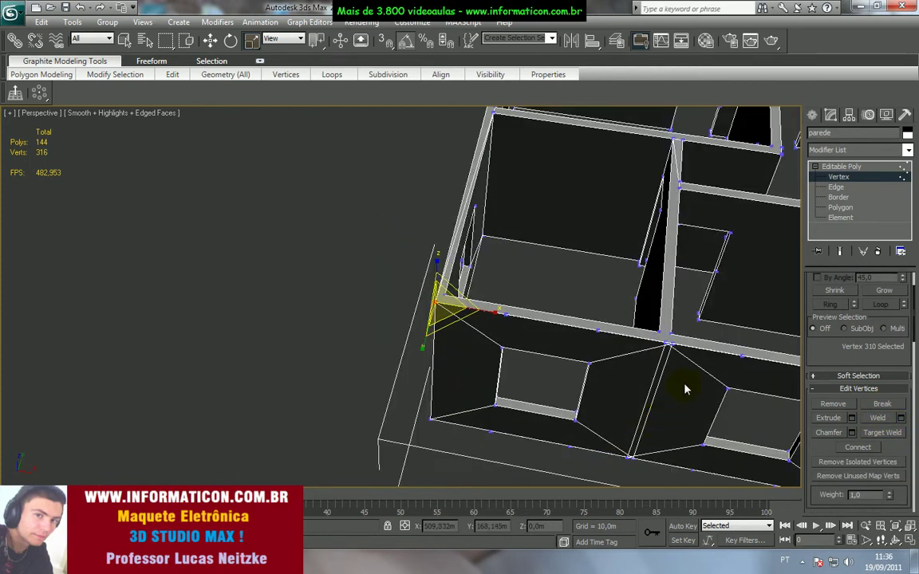
middle_click_drag(686, 389, 496, 396)
scroll(522, 429, "up", 5)
middle_click_drag(527, 433, 438, 364)
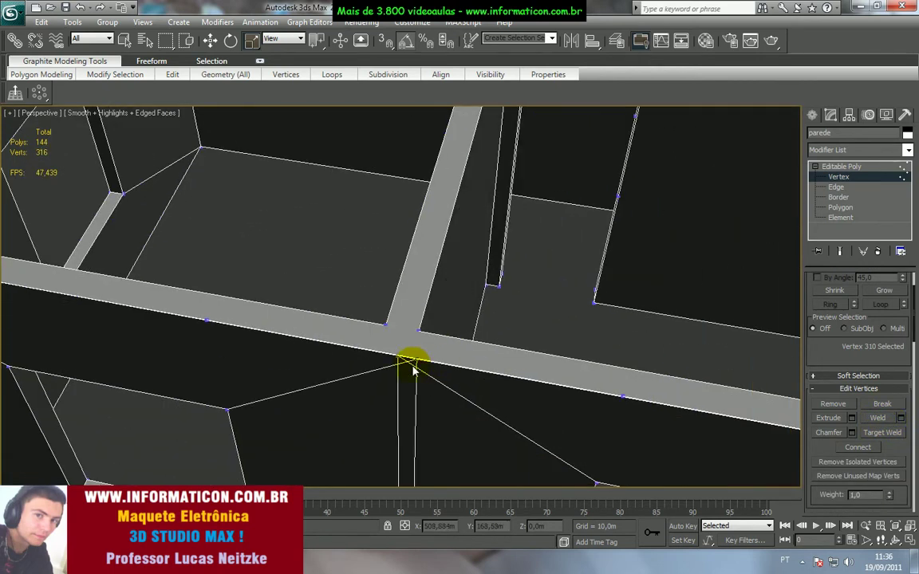
left_click(882, 432)
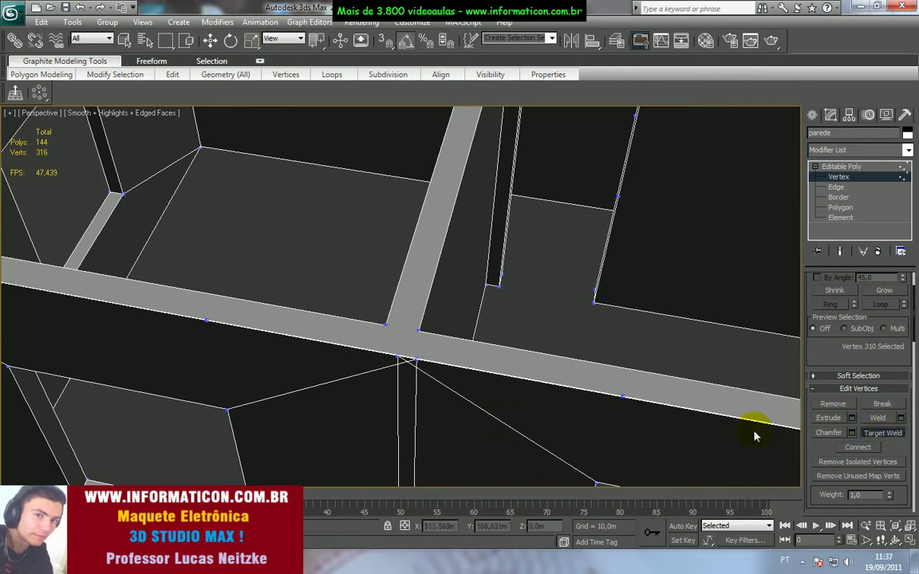
left_click(397, 355)
left_click(417, 360)
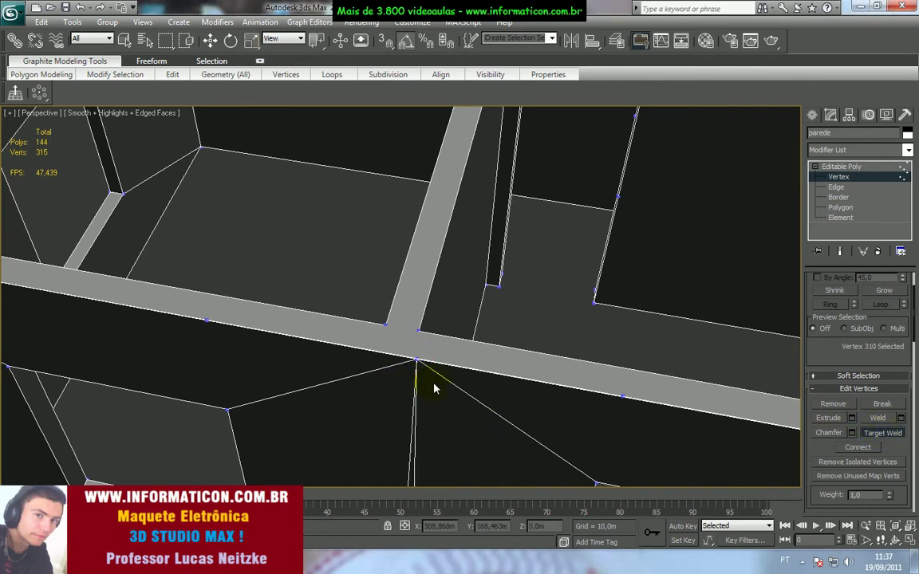
Target Weld the two base vertices of the outer wall between the two windows
scroll(418, 365, "down", 5)
middle_click_drag(431, 403, 411, 308)
scroll(413, 307, "up", 4)
left_click(357, 395)
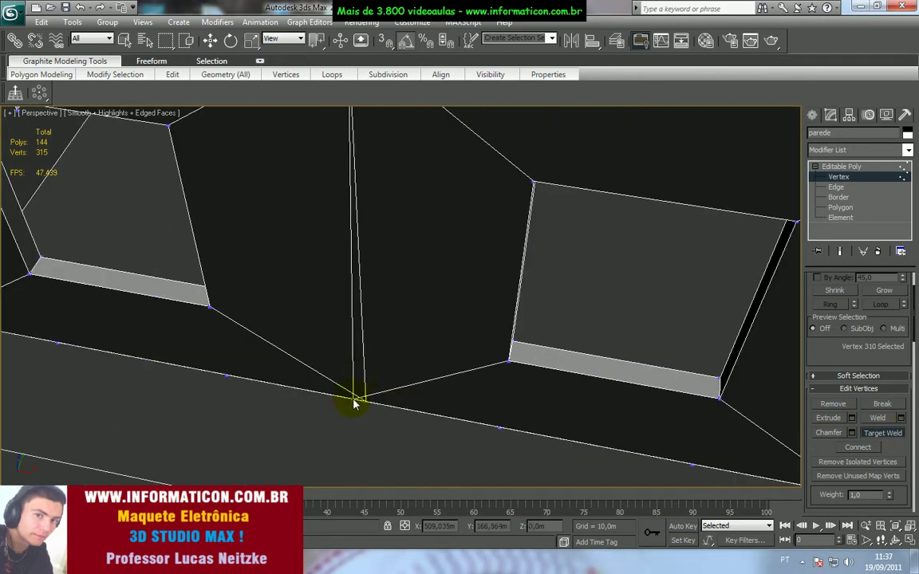
left_click(366, 402)
Target Weld the duplicate top and base vertices at the corner where the windowed wall meets the angled entrance wall
scroll(482, 411, "down", 5)
scroll(365, 404, "up", 6)
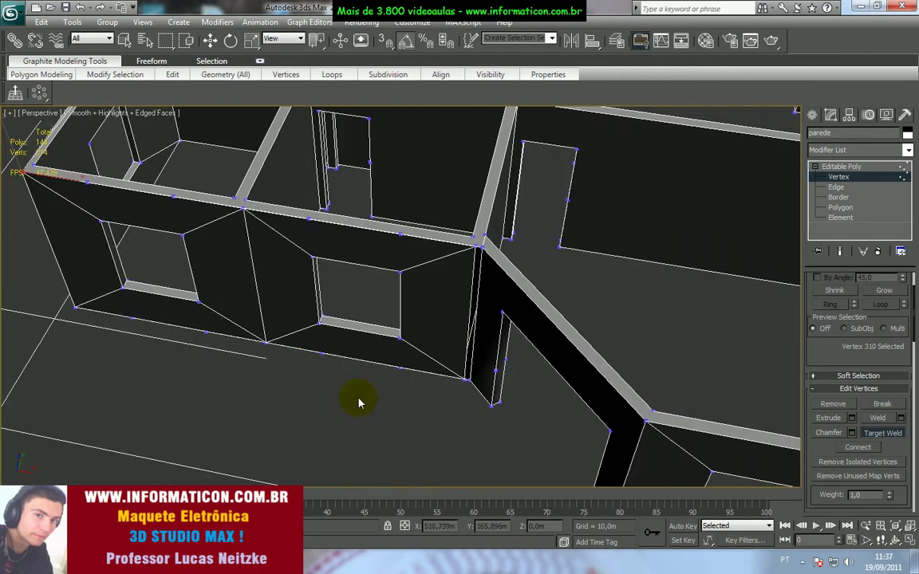
key("1")
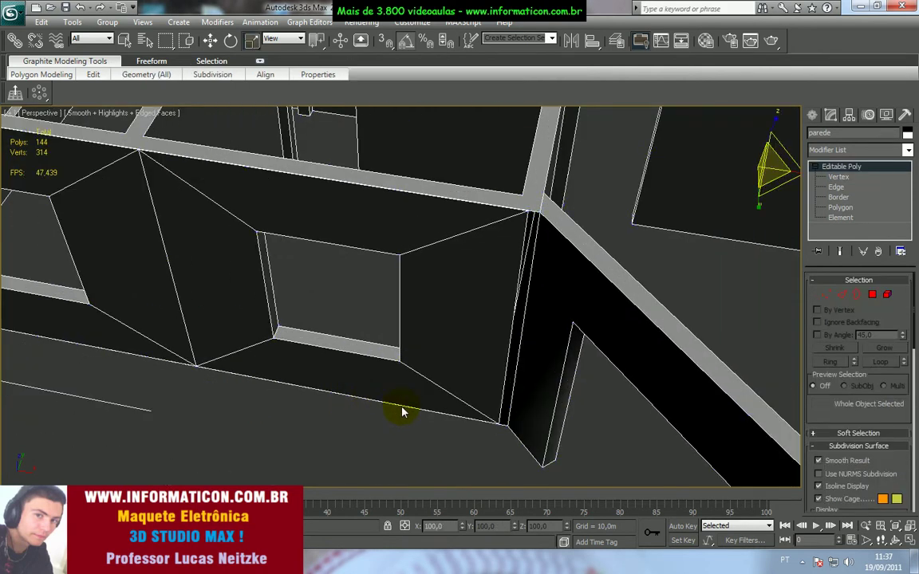
key("3")
key("1")
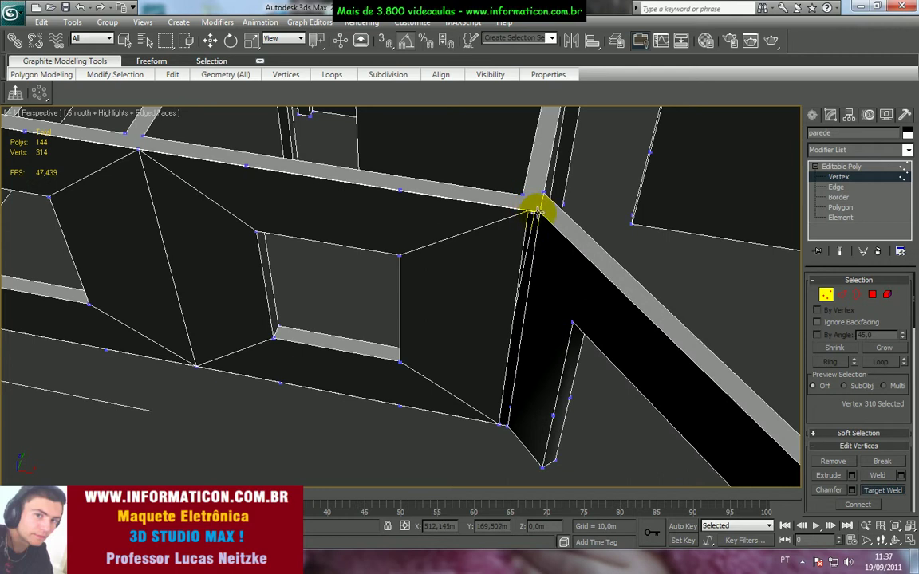
left_click(540, 217)
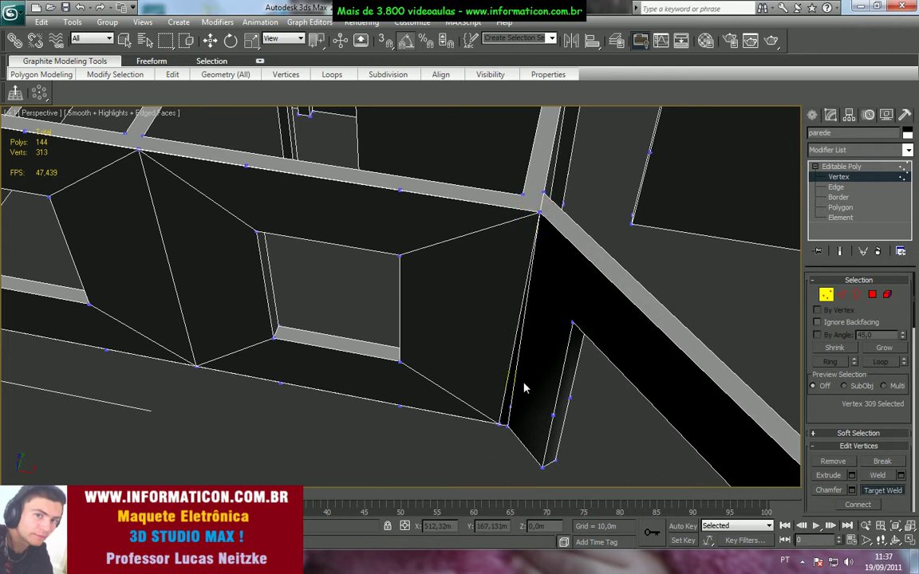
left_click_drag(497, 425, 505, 417)
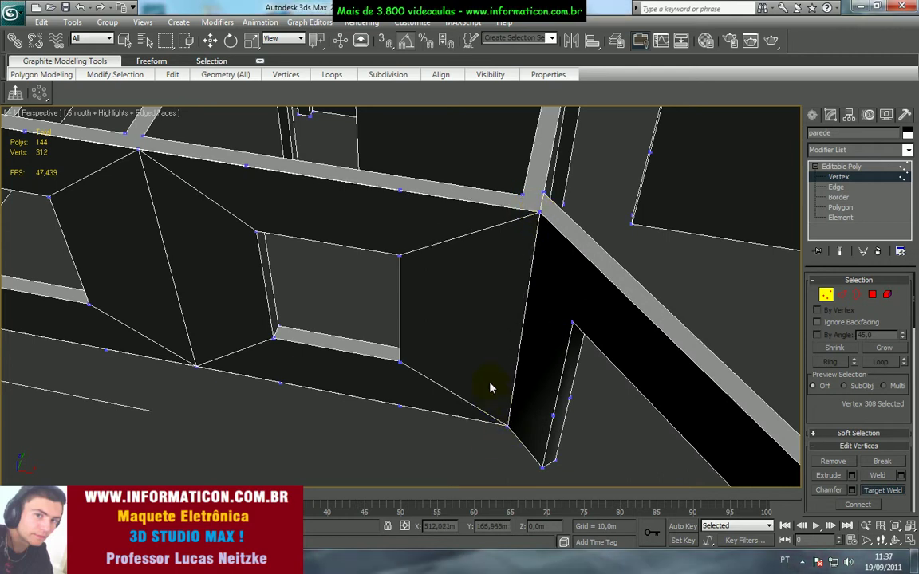
Leave vertex editing and render a close perspective view of the welded window wall to check its surface
scroll(433, 341, "down", 5)
middle_click_drag(433, 341, 609, 371, "alt")
scroll(474, 314, "up", 5)
left_click(828, 295)
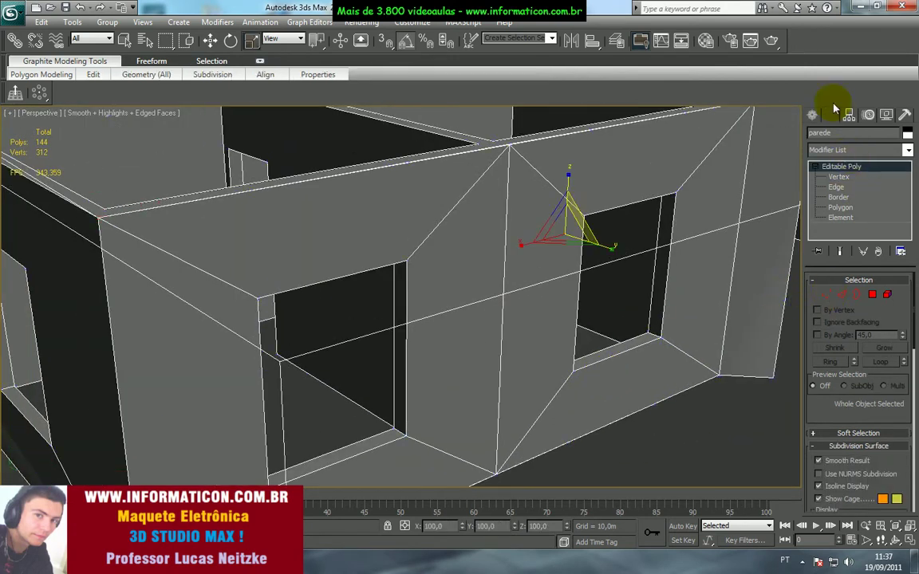
left_click(751, 40)
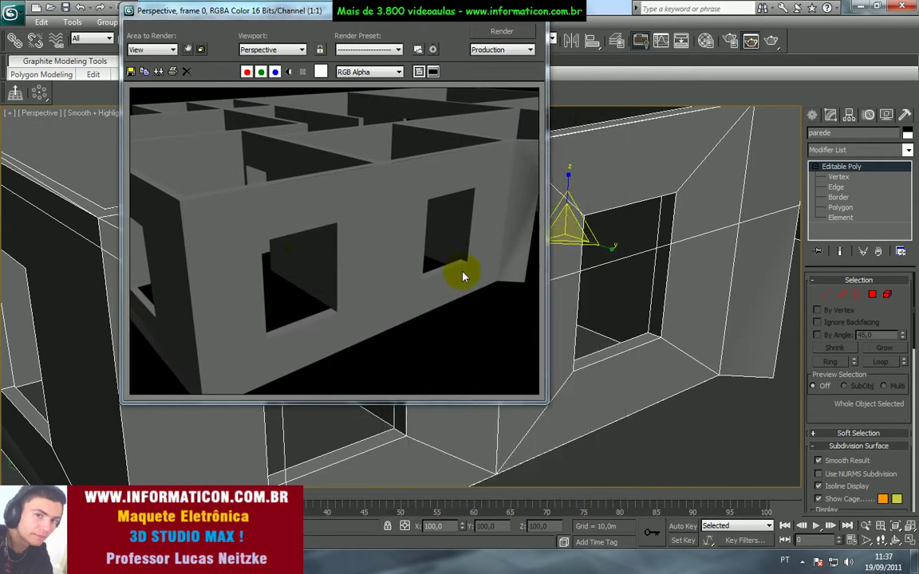
left_click(532, 9)
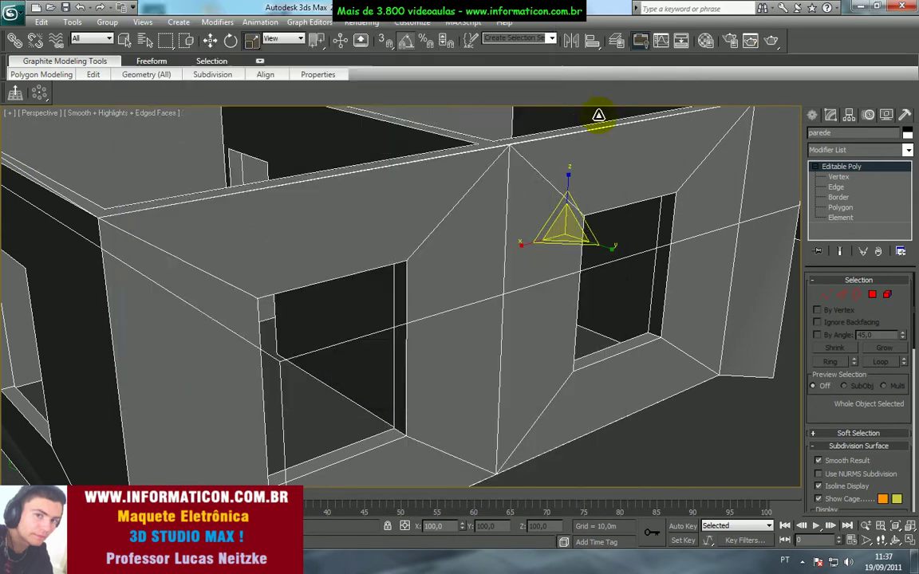
Render a perspective view of the whole house to check its walls
scroll(600, 124, "down", 4)
middle_click_drag(601, 133, 620, 126, "alt")
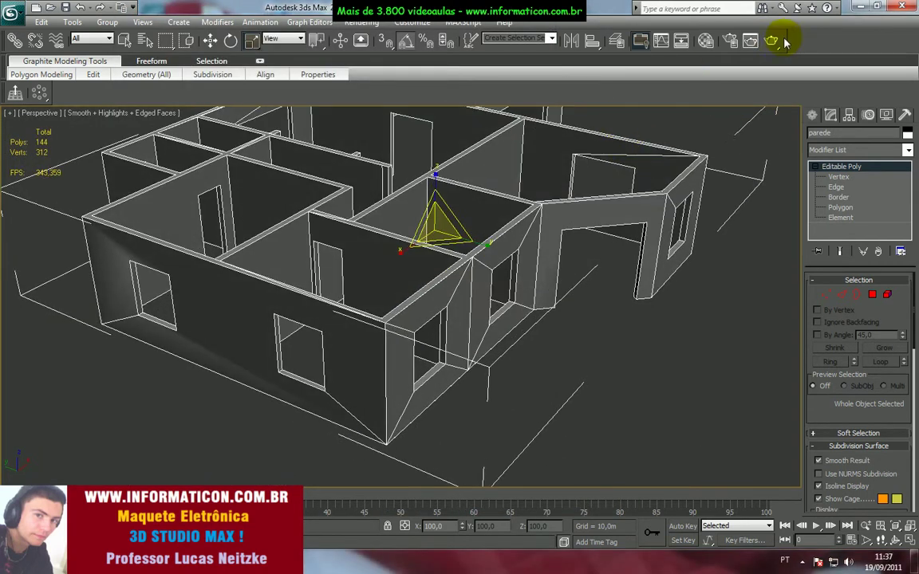
left_click(751, 39)
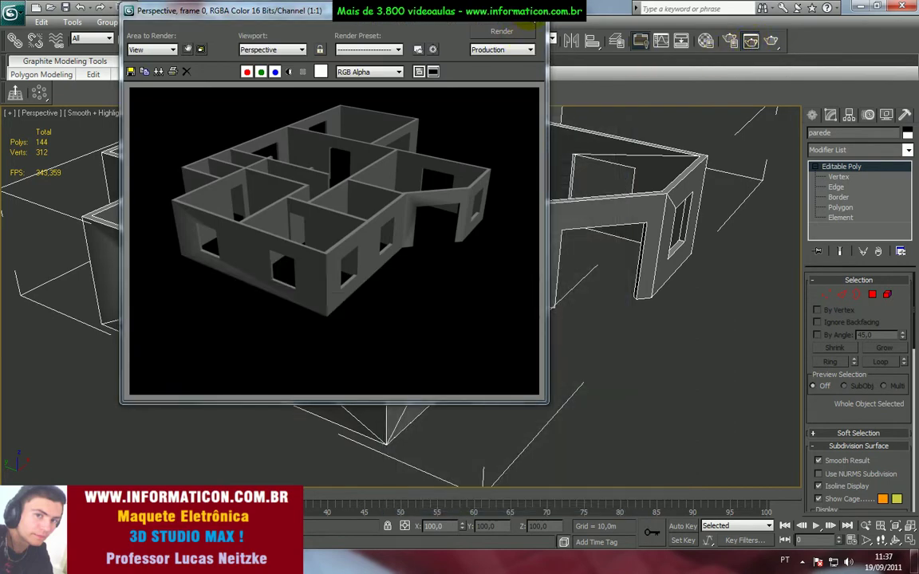
left_click(532, 10)
Hide the edged faces and examine the shading of the outer side wall with the two windows
middle_click_drag(471, 192, 484, 179, "alt")
mouse_move(404, 274)
middle_mouse_down("alt")
mouse_move(408, 265)
mouse_move(403, 272)
middle_mouse_up("alt")
middle_click_drag(359, 311, 362, 312, "alt")
middle_click_drag(303, 312, 315, 316, "alt")
key("F4")
scroll(315, 345, "up", 3)
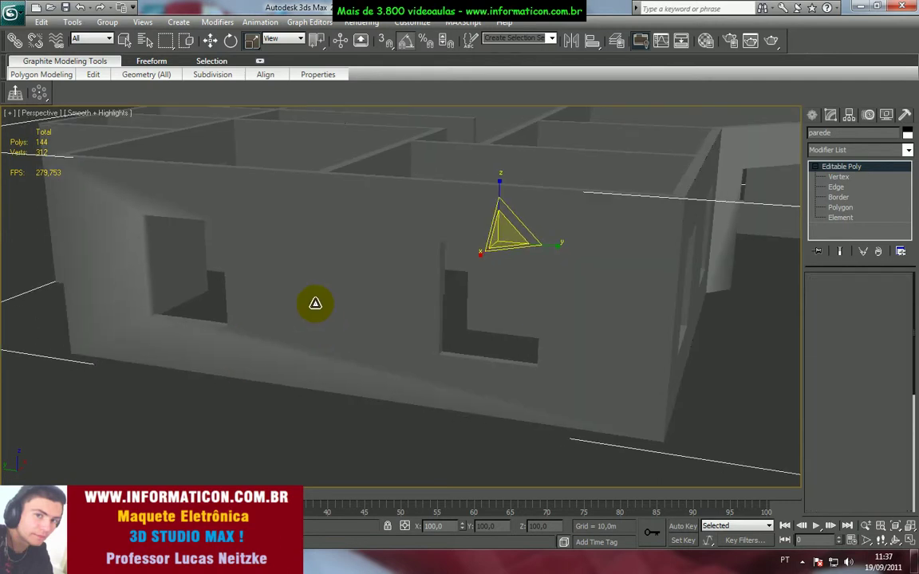
left_click(11, 11)
left_click(443, 272)
key("z")
Convert the parede object to Editable Poly again and redisplay its edged faces
right_click(854, 166)
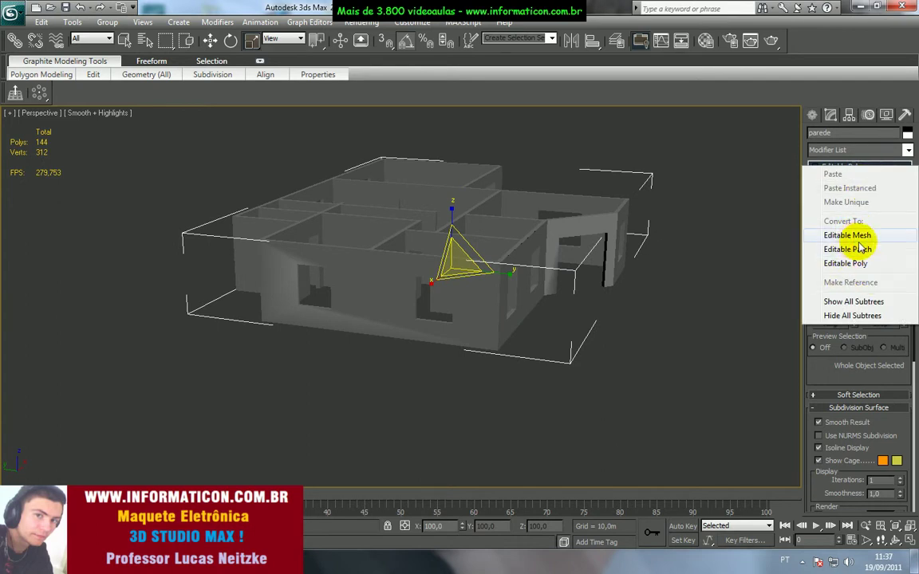
left_click(867, 265)
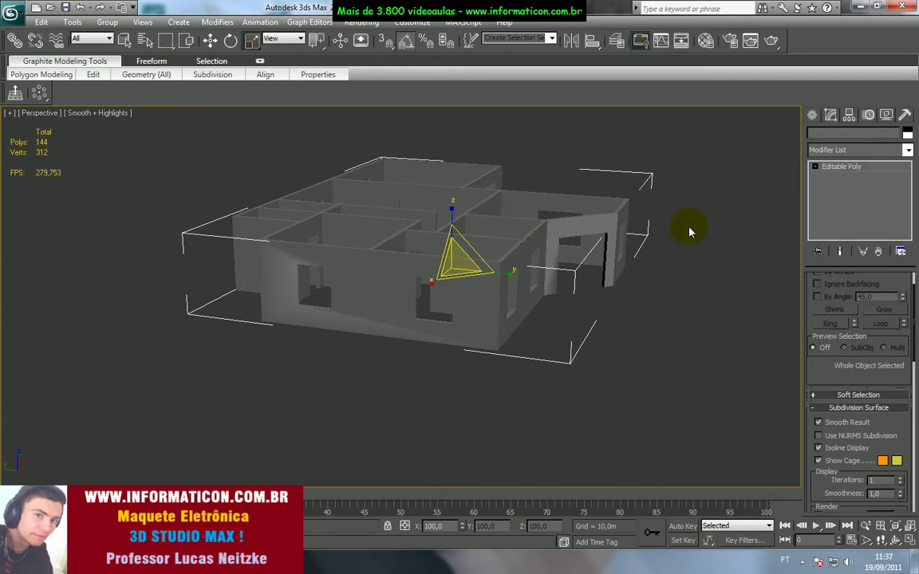
right_click(862, 171)
mouse_move(625, 256)
middle_mouse_down("alt")
mouse_move(652, 285)
mouse_move(609, 290)
mouse_move(582, 308)
mouse_move(598, 299)
middle_mouse_up("alt")
scroll(582, 299, "up", 3)
key("F4")
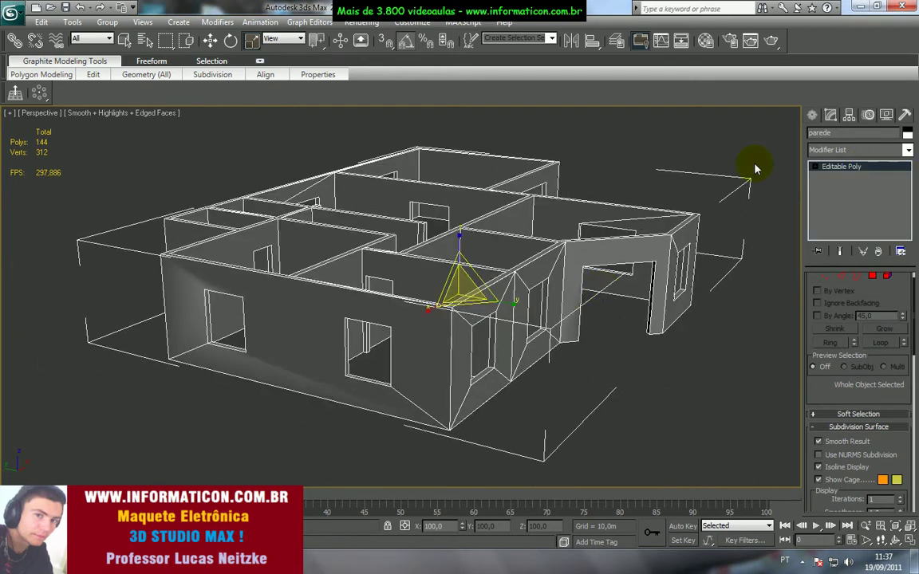
Add a Material modifier to the parede object and collapse the modifier stack down to it
left_click(835, 151)
scroll(841, 204, "down", 10)
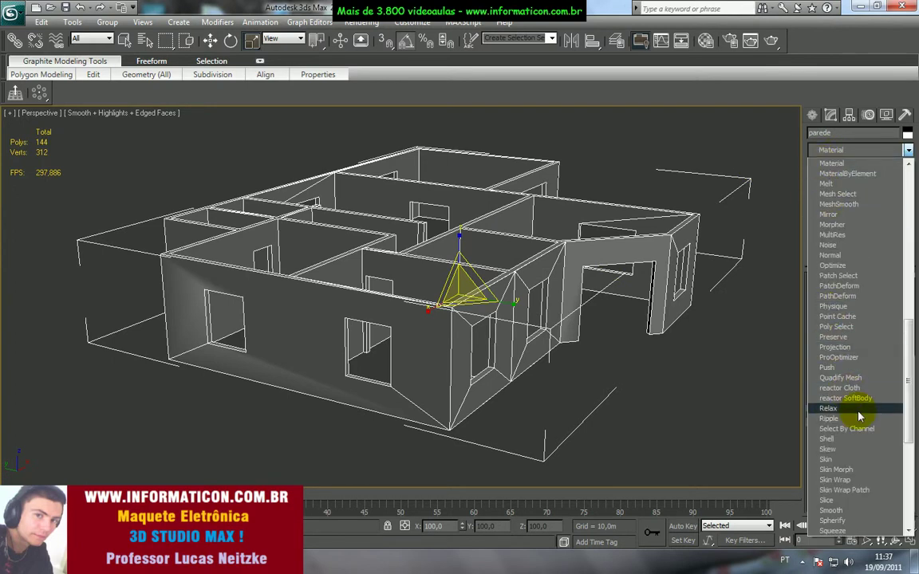
key("m")
key("m")
key("m")
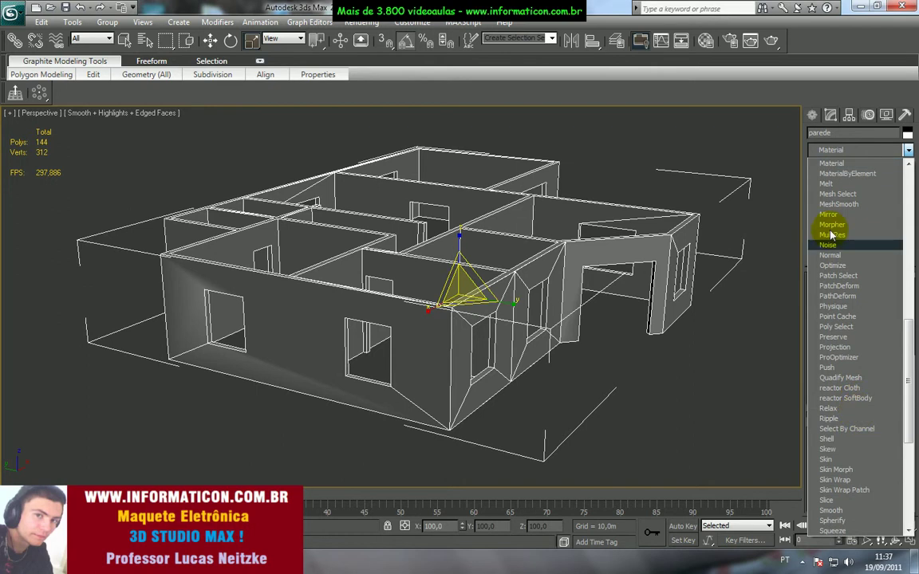
left_click(833, 164)
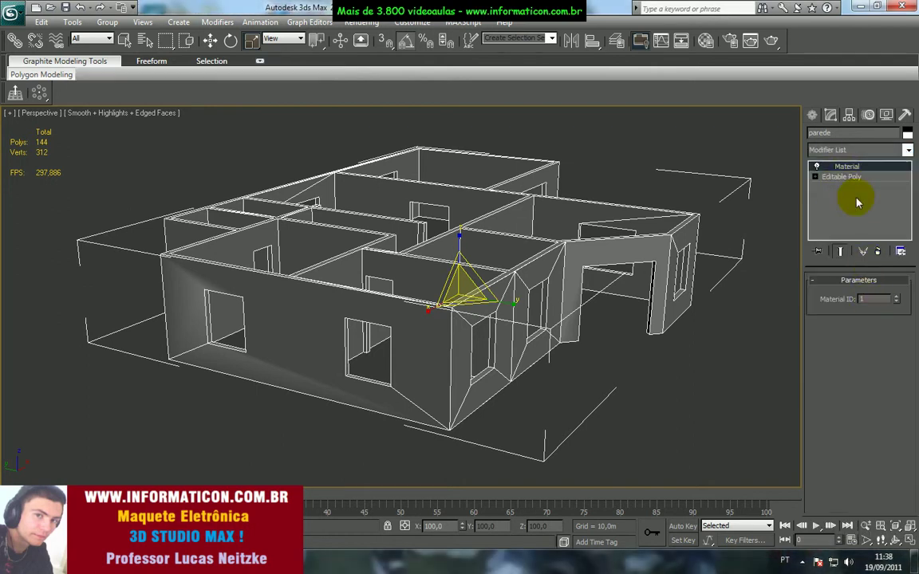
right_click(833, 169)
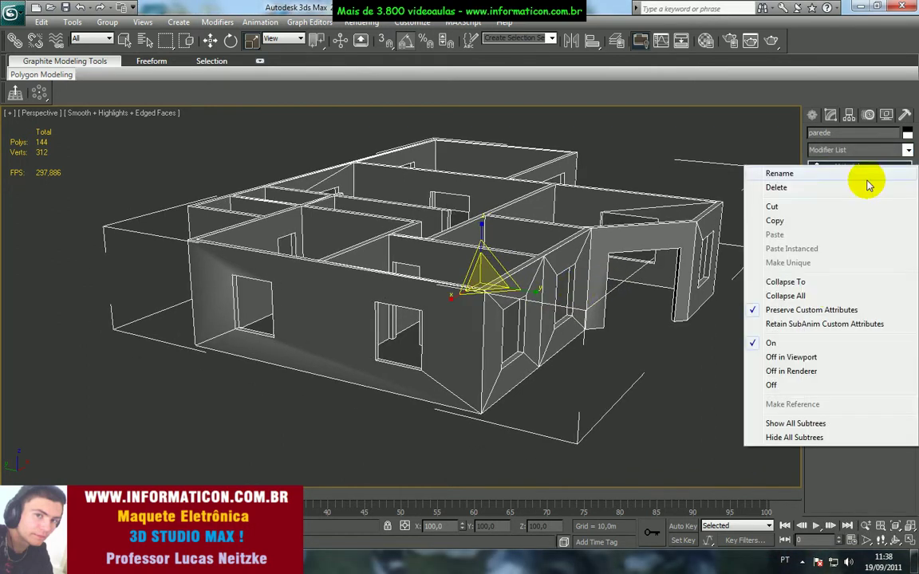
left_click(814, 285)
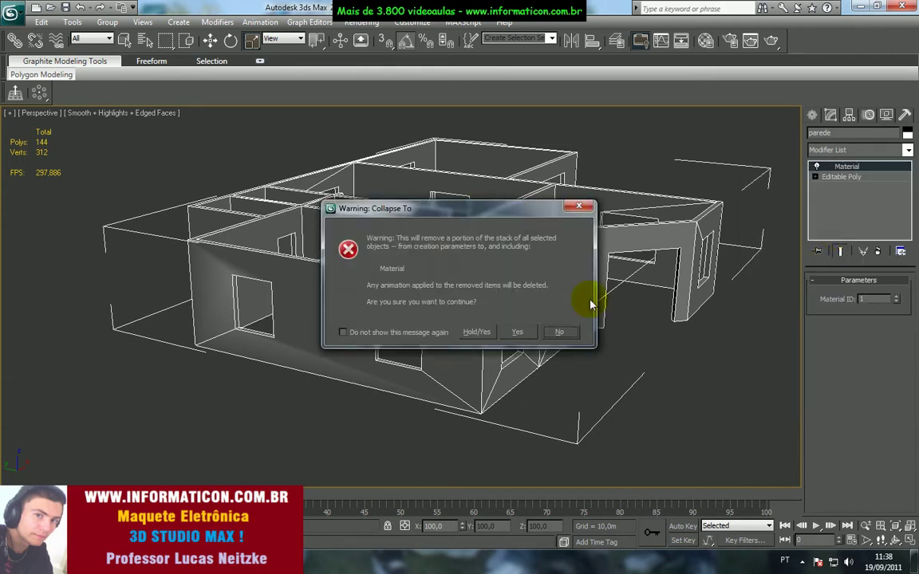
left_click(522, 330)
Examine the shading of the outer side wall with edged faces hidden, and redisplay the edges
middle_click_drag(741, 335, 614, 345, "alt")
scroll(614, 344, "up", 6)
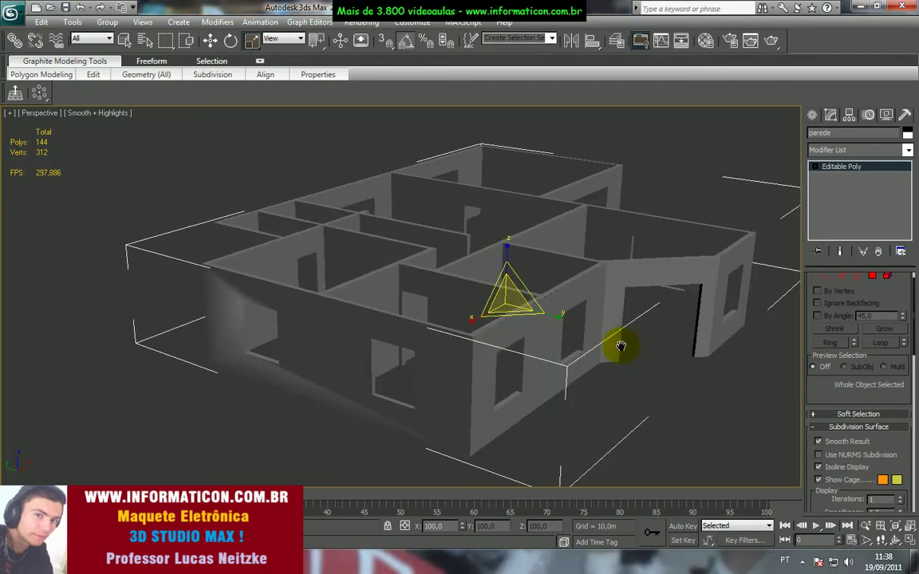
key("F4")
scroll(558, 303, "down", 5)
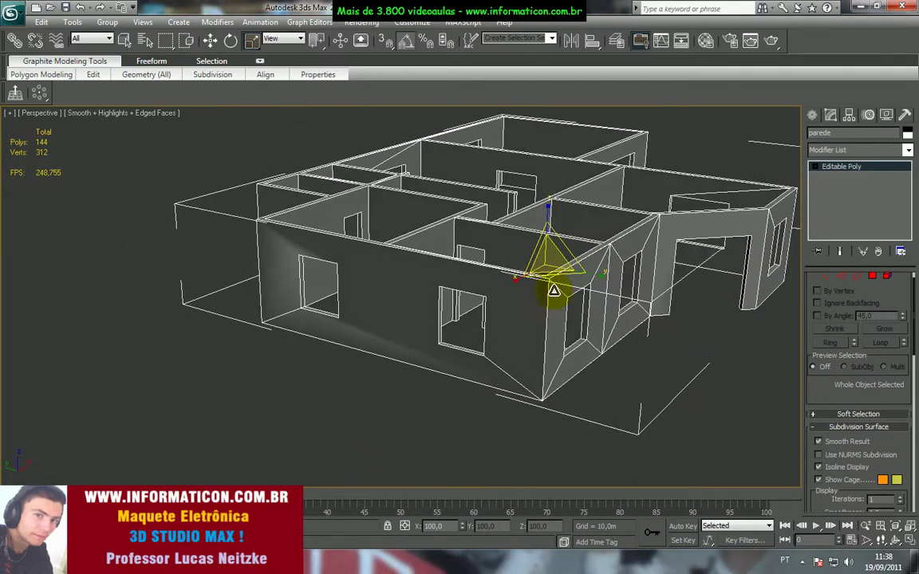
scroll(409, 314, "up", 3)
middle_click_drag(404, 323, 435, 320, "alt")
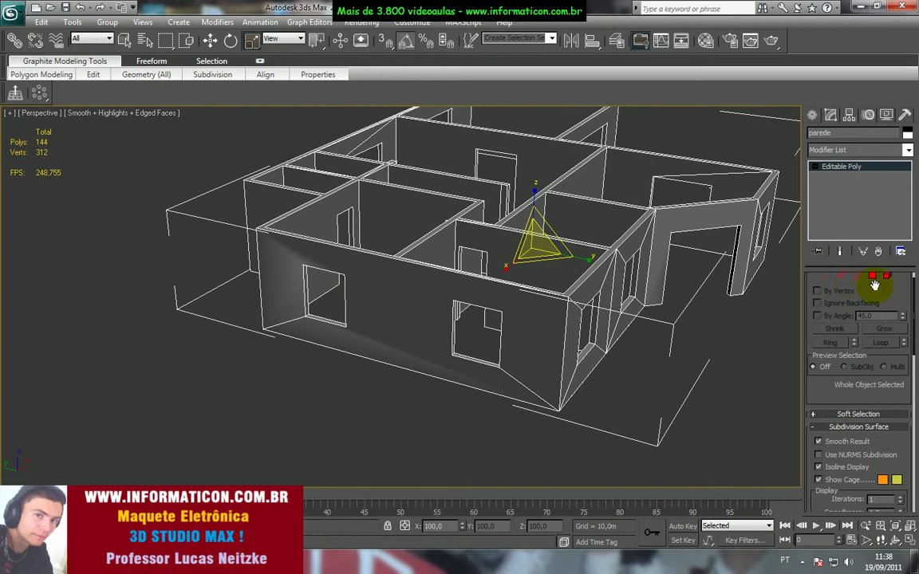
Delete the single polygon forming the outer side wall around the two windows
left_click(843, 279)
middle_click_drag(477, 403, 504, 365, "alt")
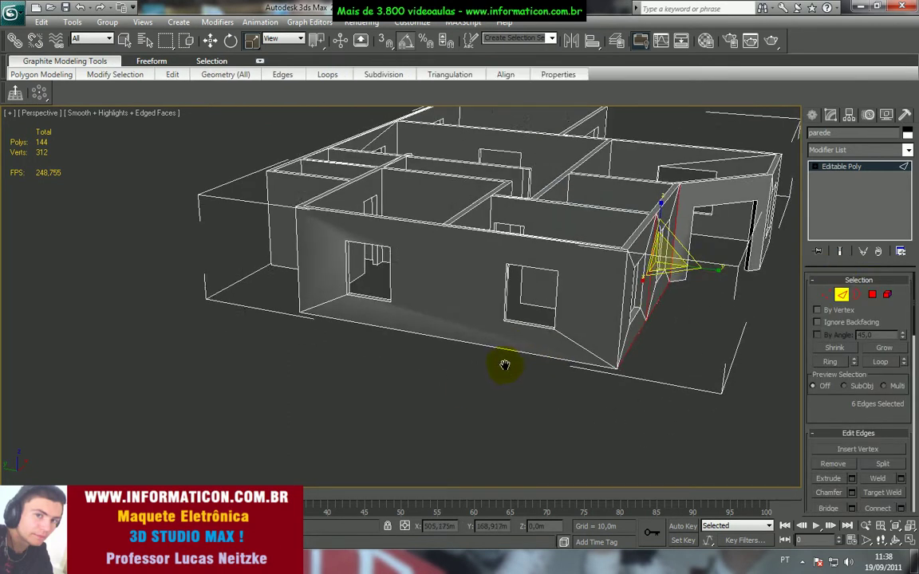
scroll(505, 365, "up", 3)
middle_click_drag(303, 310, 605, 310, "alt")
left_click(871, 295)
left_click(427, 279)
key("Delete")
Select both window borders on the open wall, extrude them outward by scaling copies, and stretch the new faces to about 160 along Y
middle_click_drag(418, 293, 383, 312, "alt")
key("3")
left_click(294, 301)
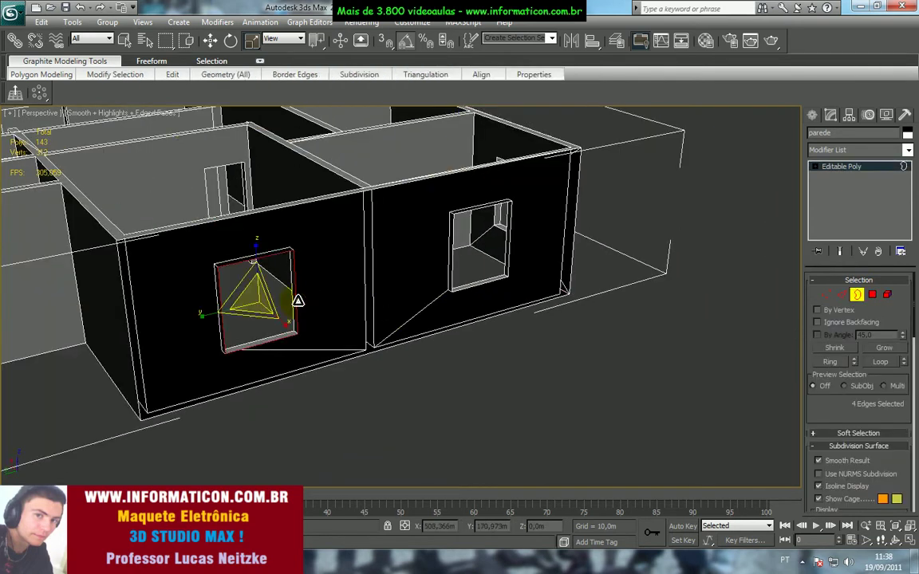
left_click(487, 264, "ctrl")
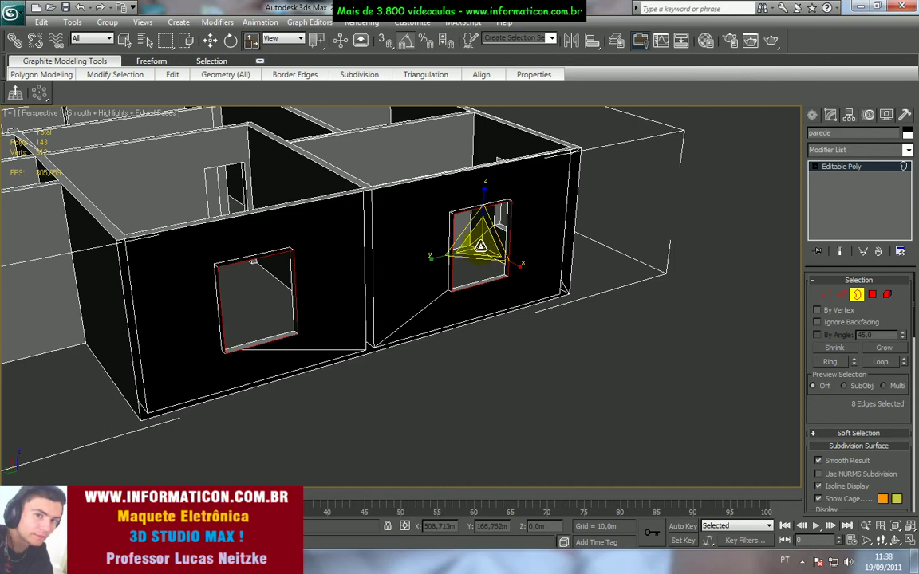
left_click_drag(485, 243, 488, 177, "shift")
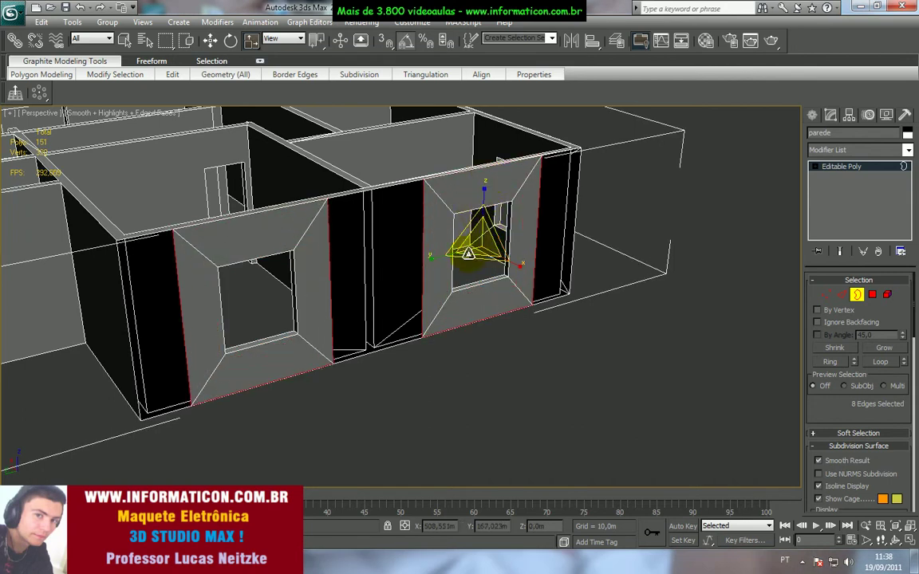
left_click_drag(445, 251, 418, 256)
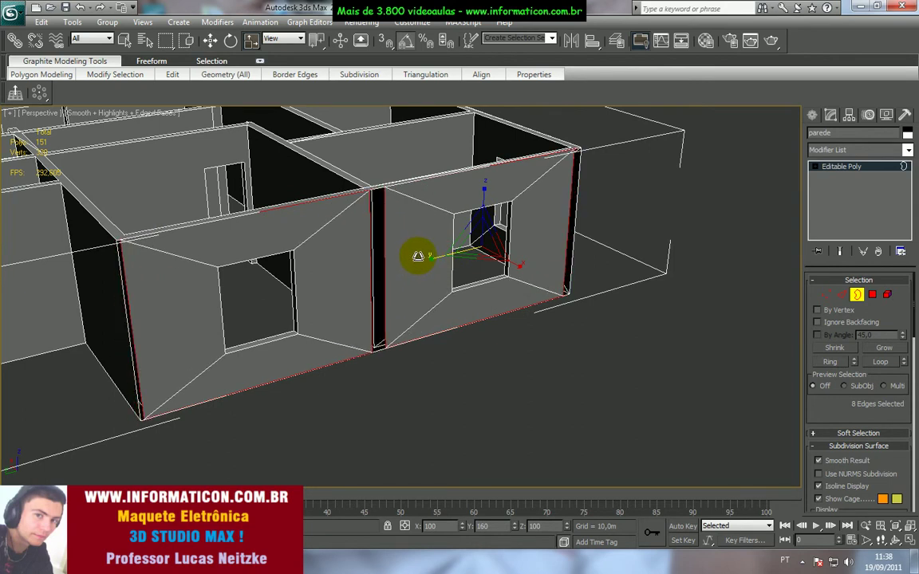
Target-weld the new face's upper corner vertex to the top corner vertex at the near end of the window wall
middle_click_drag(366, 292, 486, 266)
key("1")
scroll(381, 265, "up", 3)
middle_click_drag(382, 265, 474, 296)
scroll(361, 315, "up", 4)
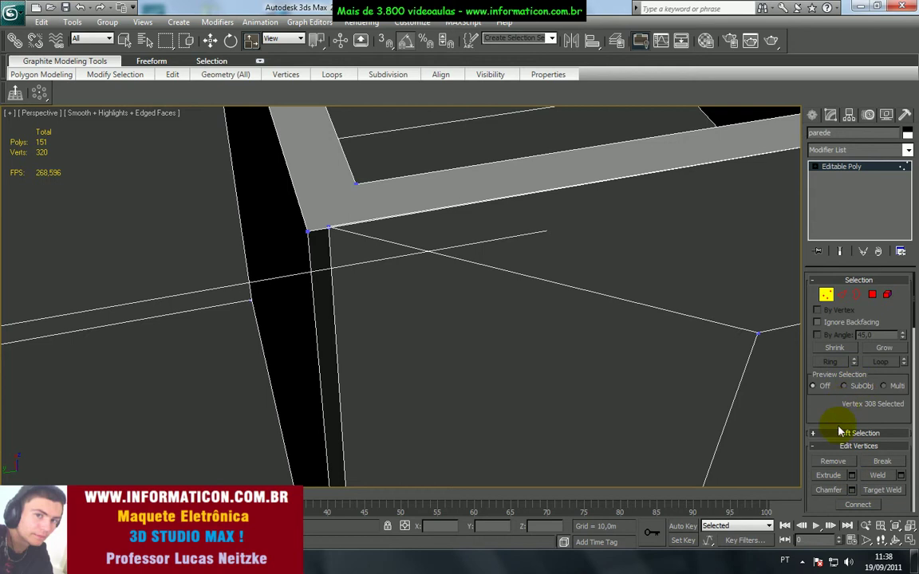
left_click(892, 491)
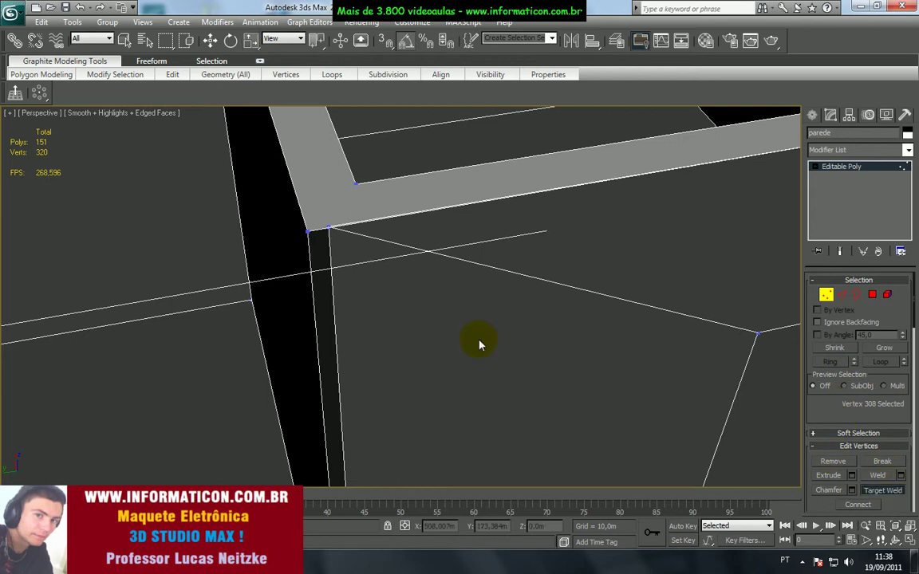
left_click(311, 233)
Target-weld the new face's lower vertex to the bottom corner at the same end of the window wall
scroll(314, 242, "down", 4)
scroll(408, 280, "up", 3)
middle_click_drag(403, 393, 425, 167)
left_click(400, 362)
left_click(387, 365)
Target-weld the bottom and top vertices of the two new window surrounds together where they meet between the windows
scroll(431, 368, "down", 4)
middle_click_drag(527, 336, 379, 367)
scroll(390, 363, "up", 3)
middle_click_drag(551, 310, 373, 287)
scroll(408, 305, "up", 2)
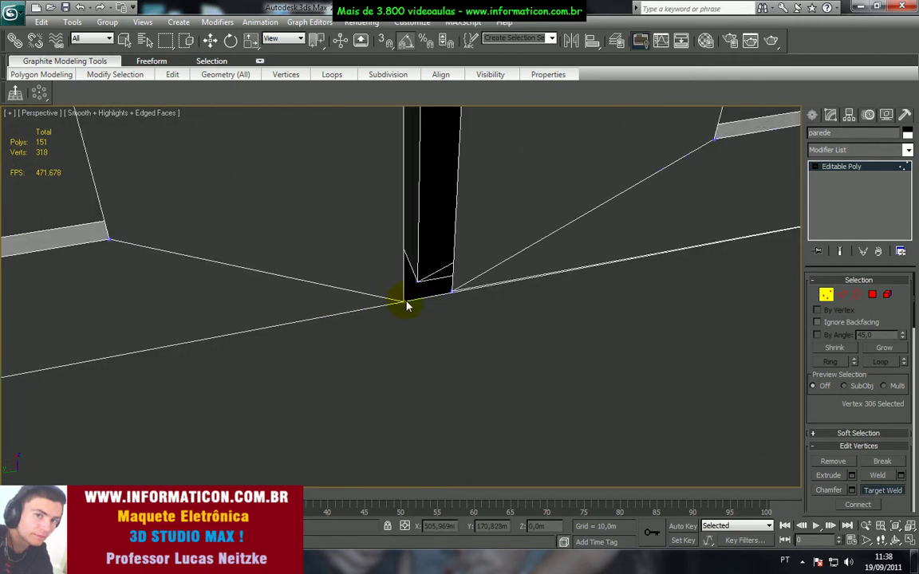
left_click(456, 291)
scroll(448, 287, "down", 4)
scroll(371, 252, "up", 3)
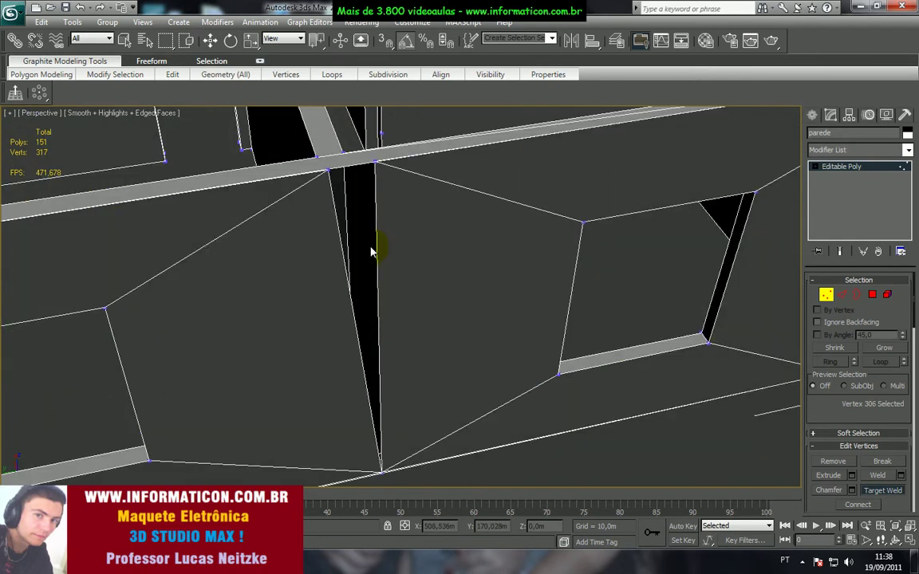
left_click(375, 160)
Target-weld the bottom and top vertices at the far end of the window wall to its corners, and leave vertex editing
scroll(404, 191, "down", 4)
middle_click_drag(412, 208, 320, 209)
scroll(487, 289, "up", 3)
middle_click_drag(492, 303, 395, 295)
scroll(414, 319, "up", 2)
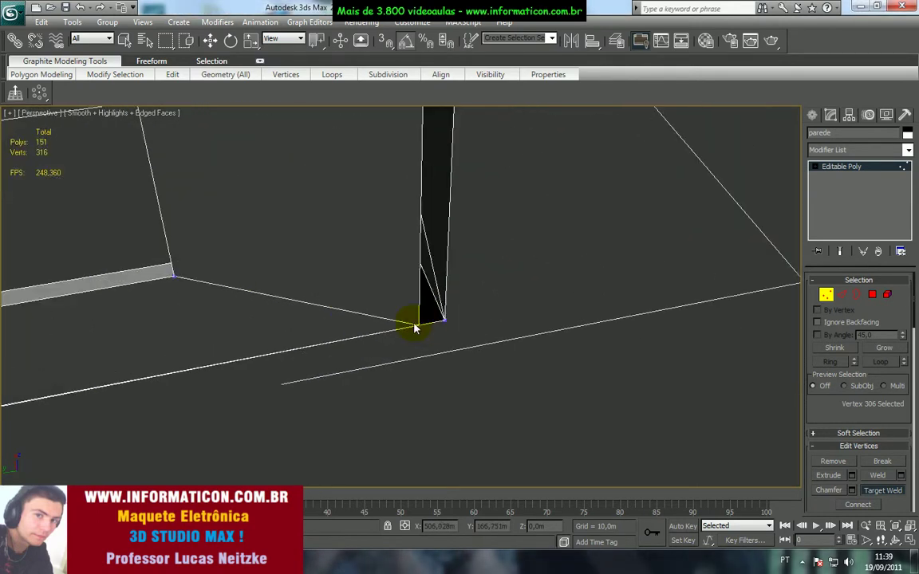
left_click(445, 322)
scroll(433, 250, "down", 4)
scroll(363, 249, "up", 4)
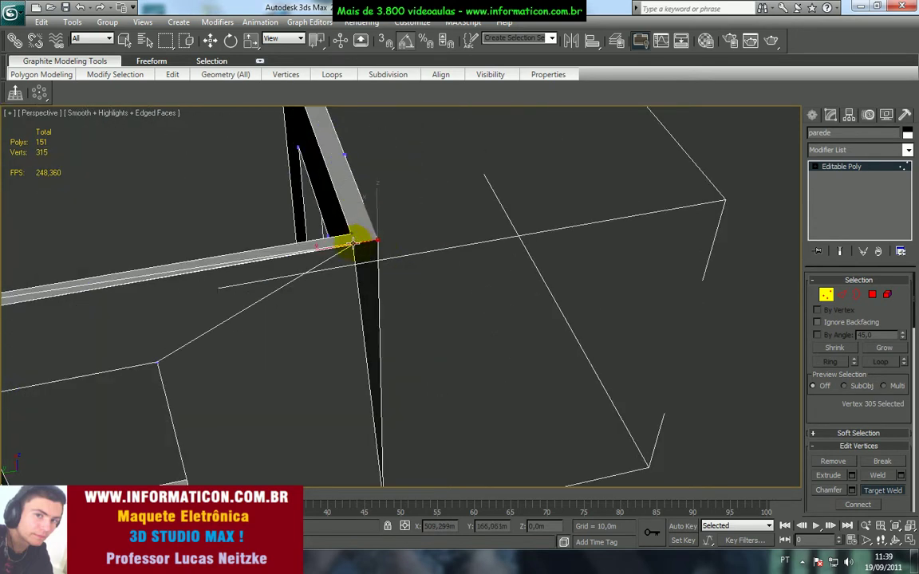
left_click(376, 240)
scroll(375, 247, "down", 4)
scroll(449, 222, "up", 2)
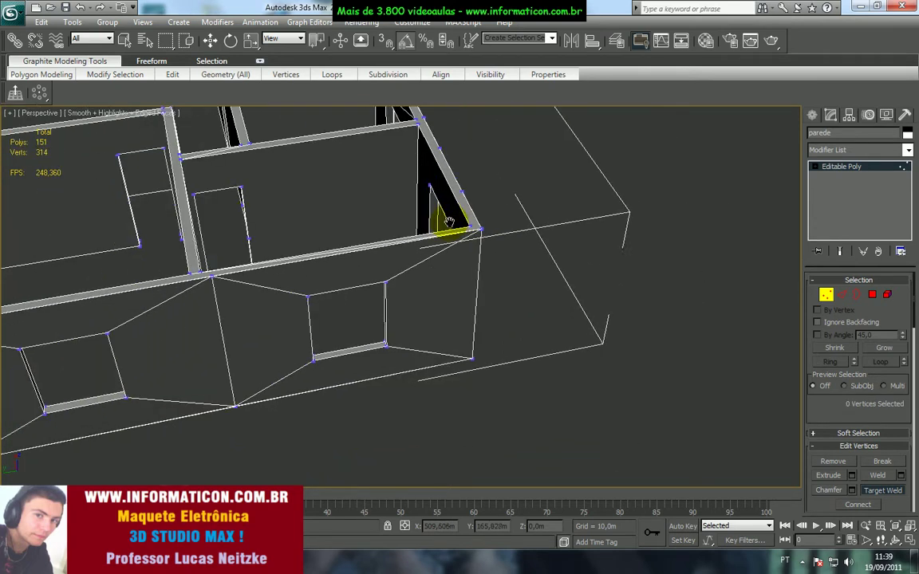
left_click(825, 295)
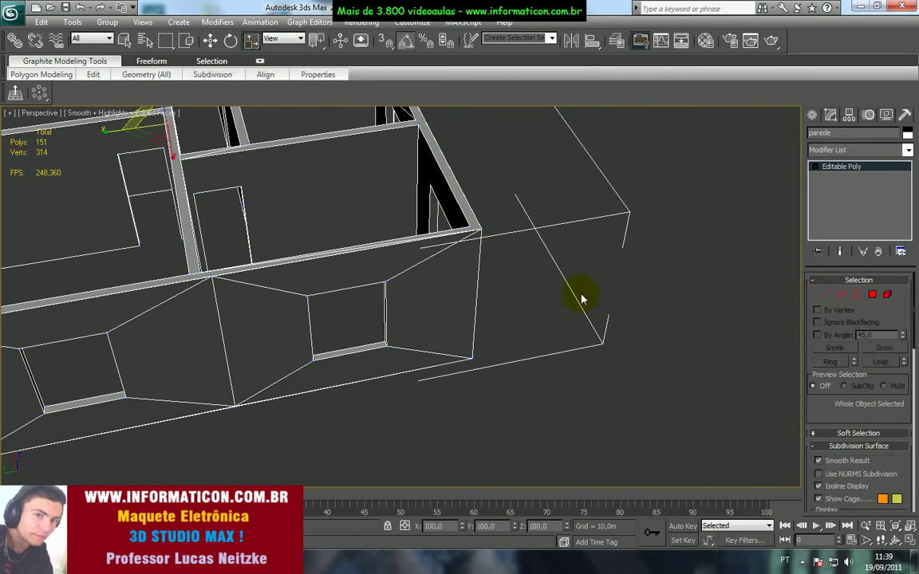
Hide the edged faces and render a perspective view of the rebuilt two-window wall
scroll(674, 286, "down", 3)
mouse_move(578, 289)
middle_mouse_down("alt")
mouse_move(568, 289)
mouse_move(554, 324)
mouse_move(537, 291)
mouse_move(572, 277)
mouse_move(584, 299)
mouse_move(575, 302)
middle_mouse_up("alt")
scroll(402, 281, "up", 4)
middle_click_drag(393, 334, 479, 203, "alt")
scroll(349, 330, "down", 4)
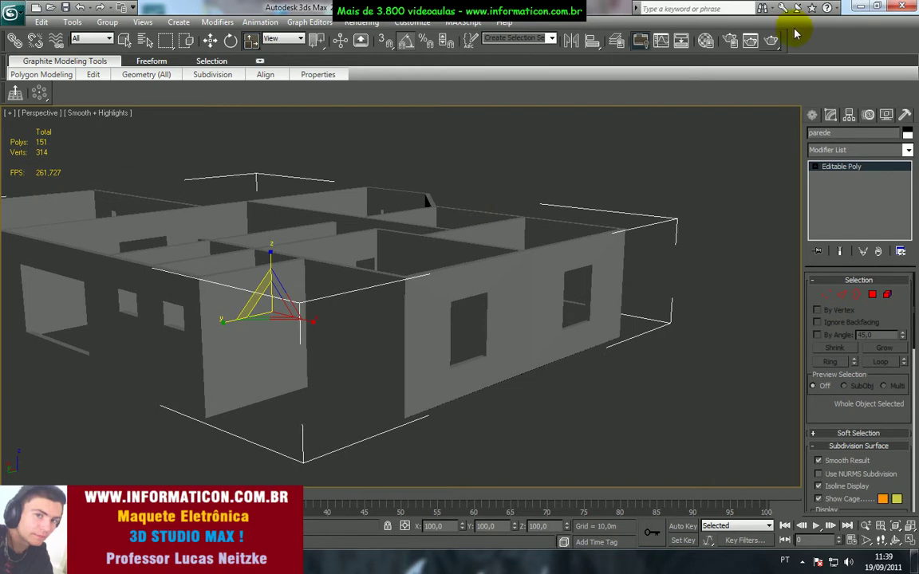
left_click(768, 46)
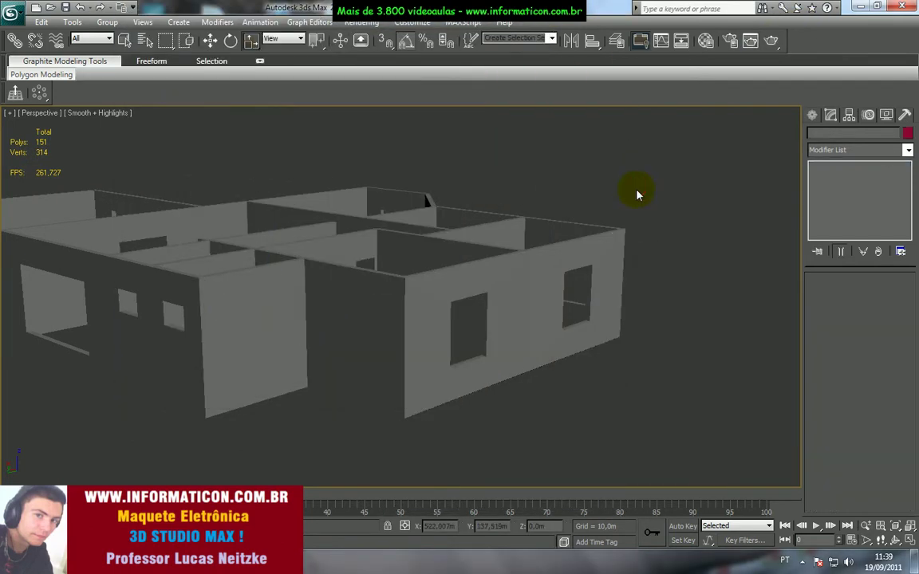
Examine the shading of the angled doorway wall, reselecting parede and redisplaying its edged faces
scroll(519, 205, "down", 5)
middle_click_drag(519, 205, 606, 283, "alt")
scroll(437, 263, "up", 8)
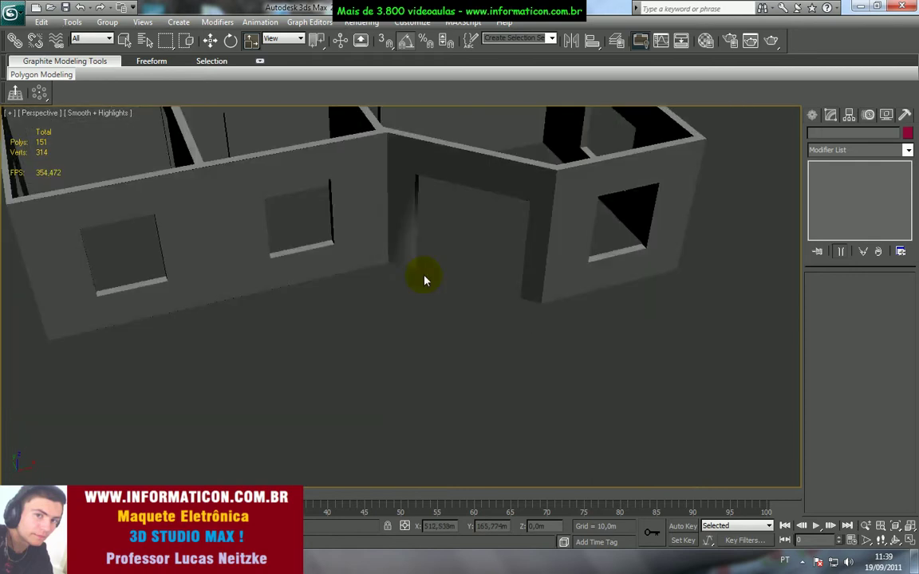
middle_click_drag(425, 273, 372, 342)
scroll(371, 342, "up", 4)
left_click(318, 318)
key("F4")
scroll(318, 310, "up", 2)
middle_click_drag(318, 309, 407, 264)
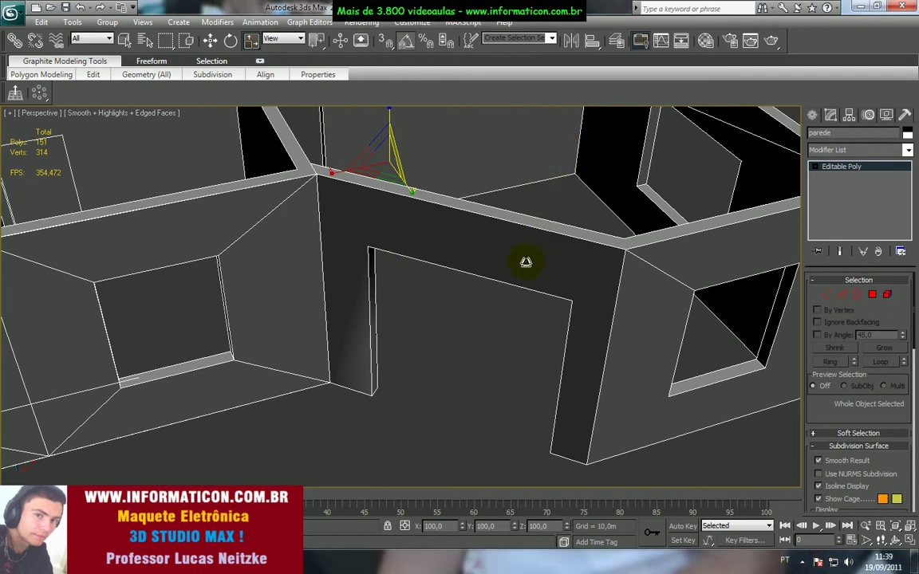
Try to rebuild the angled doorway wall by deleting its polygon and selecting the open border around it
left_click(872, 295)
left_click(552, 268)
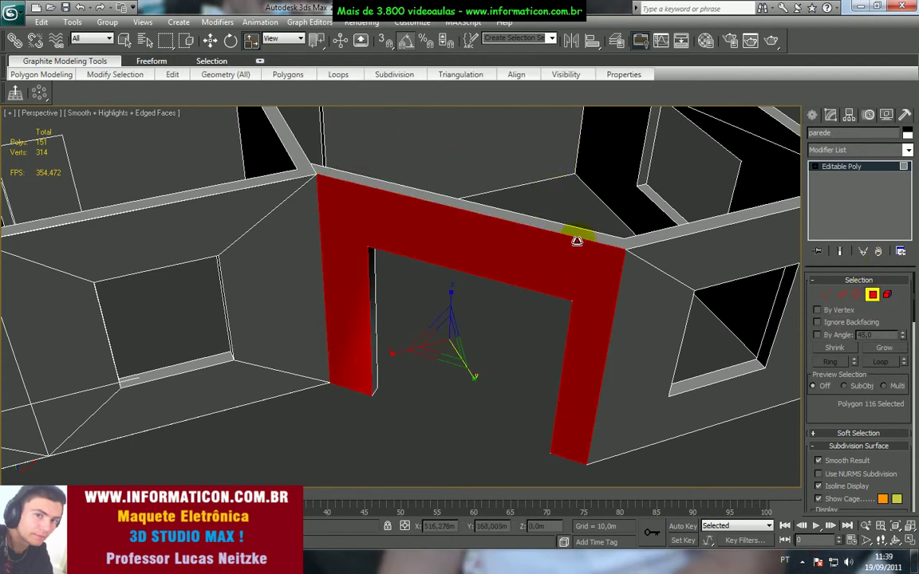
key("Delete")
key("3")
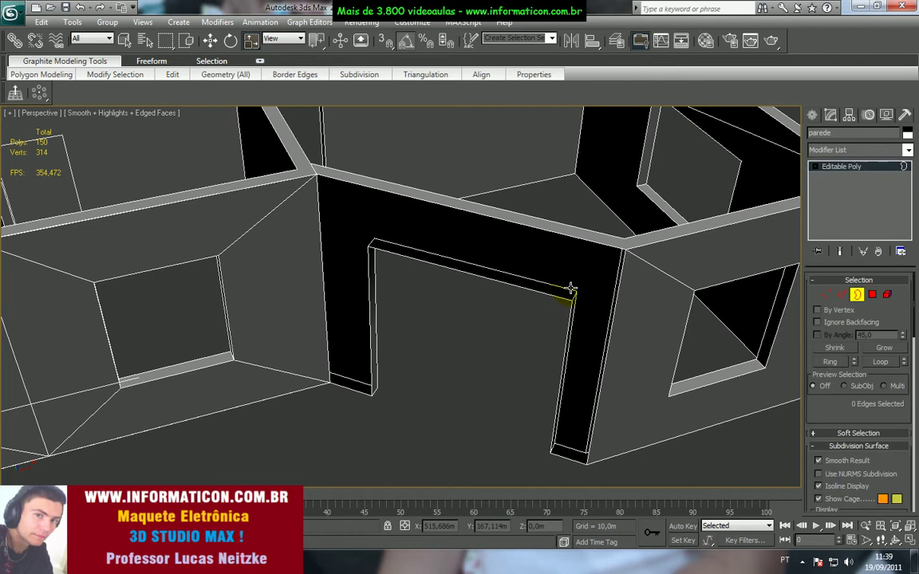
left_click(560, 291)
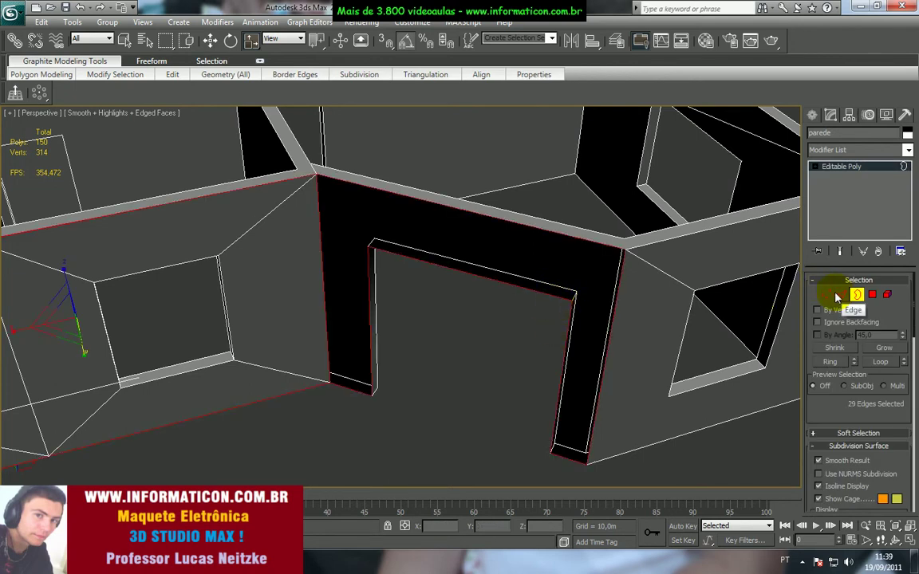
key("alt+p")
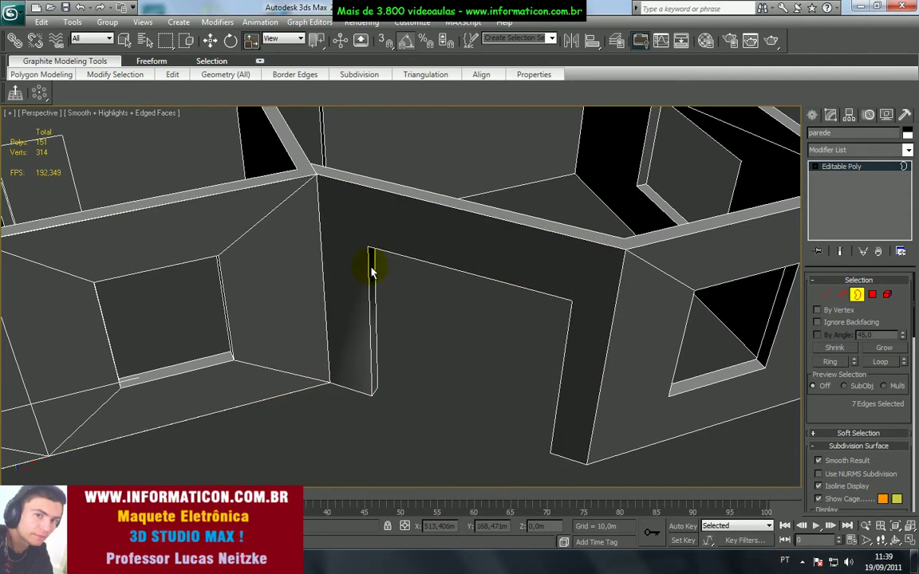
Select the top corner vertex where the window wall meets the angled doorway wall, with the Move tool active
scroll(401, 256, "down", 3)
middle_click_drag(400, 255, 400, 295, "alt")
scroll(400, 296, "up", 3)
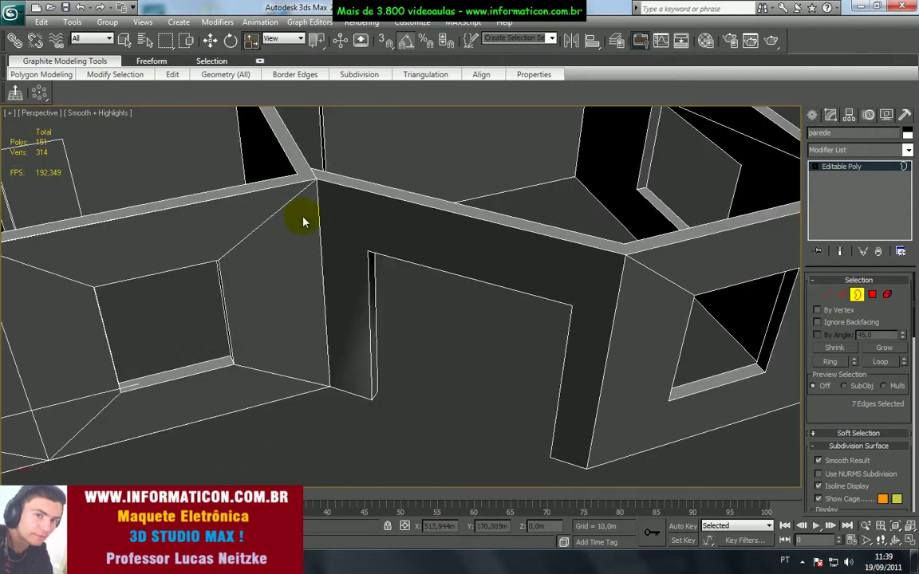
middle_click_drag(304, 219, 412, 343)
scroll(413, 342, "up", 3)
middle_click_drag(347, 255, 343, 250, "alt")
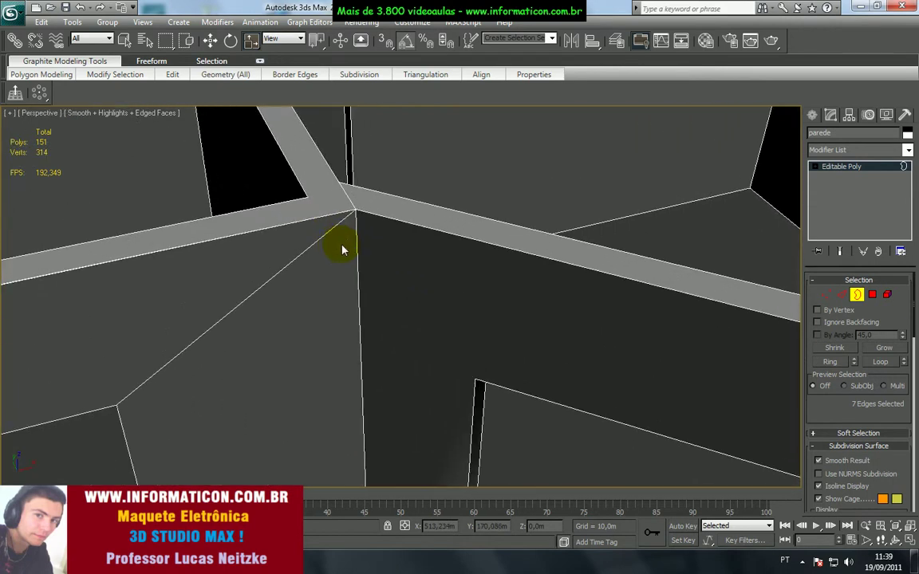
key("1")
left_click(356, 210)
key("w")
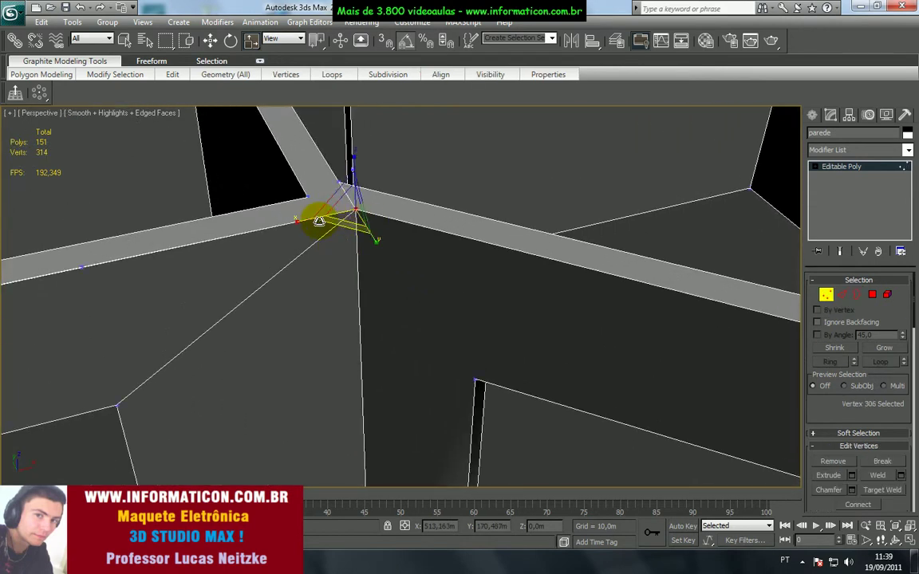
scroll(366, 205, "up", 2)
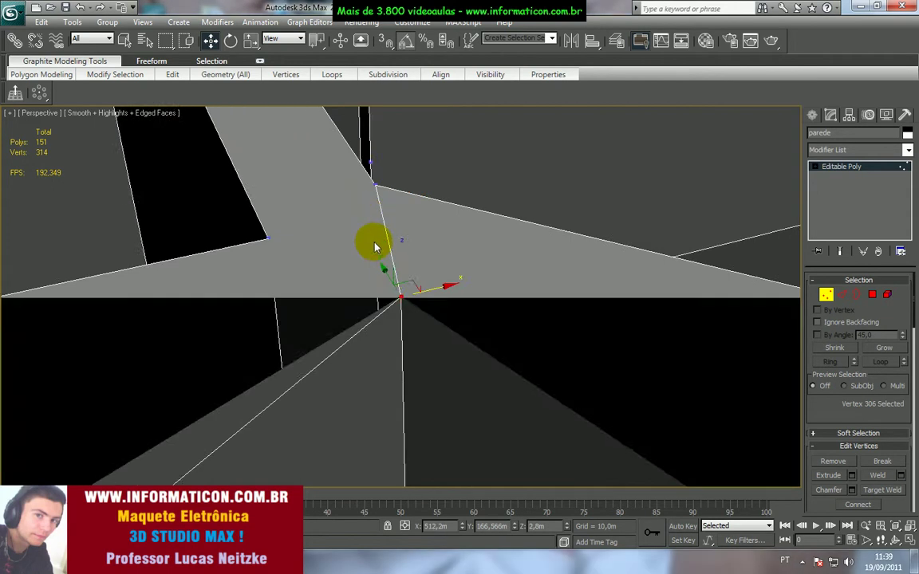
Examine the doorway wall and its corner vertices from the whole house down to a close view
scroll(373, 242, "down", 6)
scroll(418, 334, "down", 2)
middle_click_drag(425, 341, 405, 203)
scroll(404, 242, "up", 2)
middle_click_drag(405, 203, 406, 295)
left_click(3, 21)
left_click(41, 127)
scroll(431, 322, "up", 5)
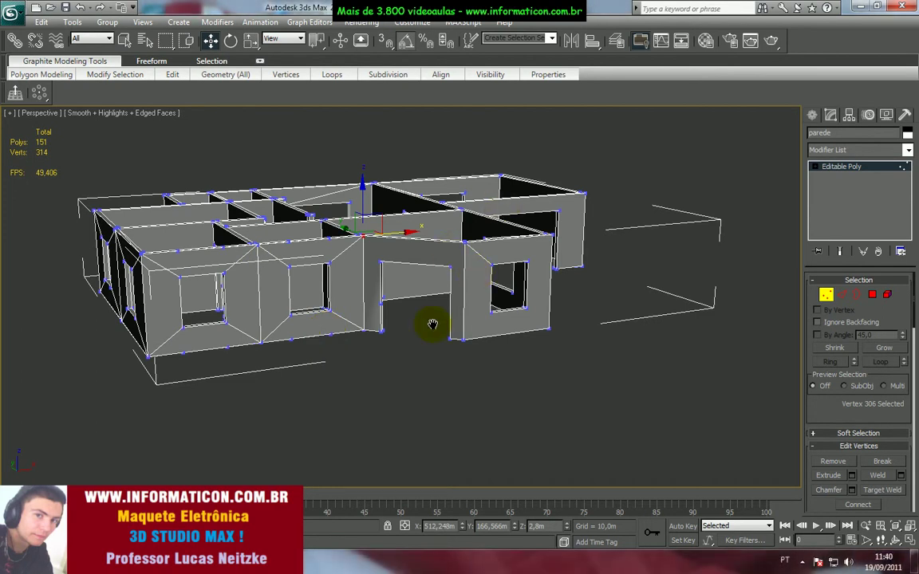
scroll(456, 349, "up", 2)
scroll(488, 351, "up", 2)
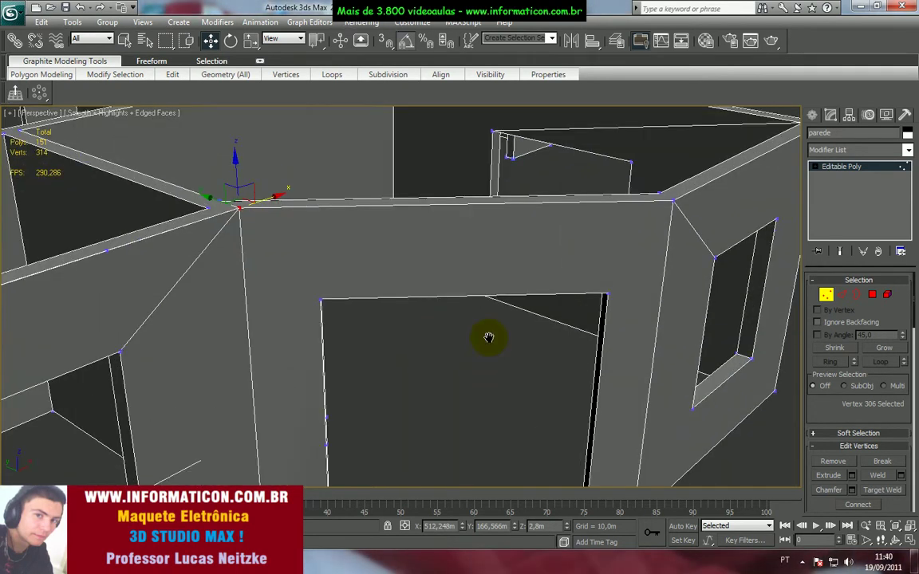
Delete the angled doorway wall's front polygon and select the open border around the gap
left_click(871, 295)
left_click(479, 255)
scroll(429, 319, "down", 4)
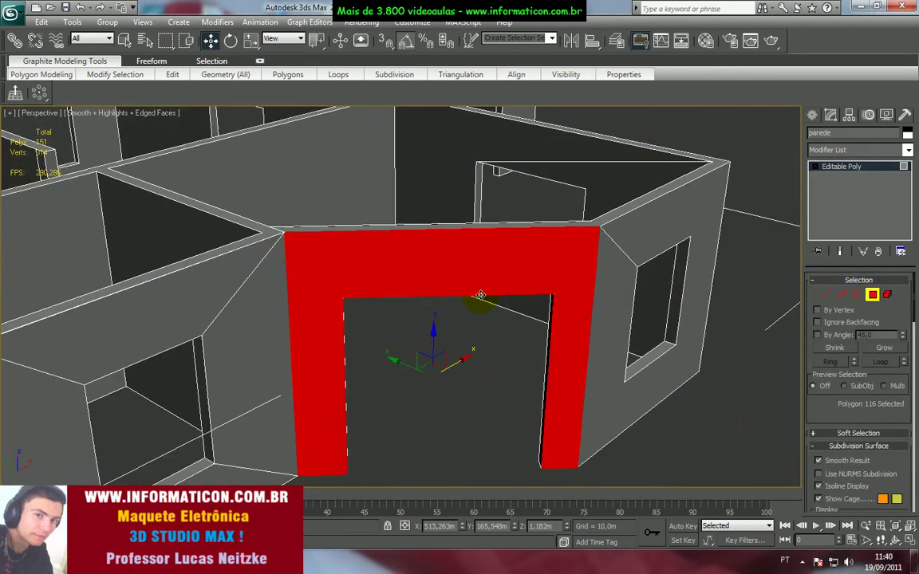
scroll(428, 319, "up", 4)
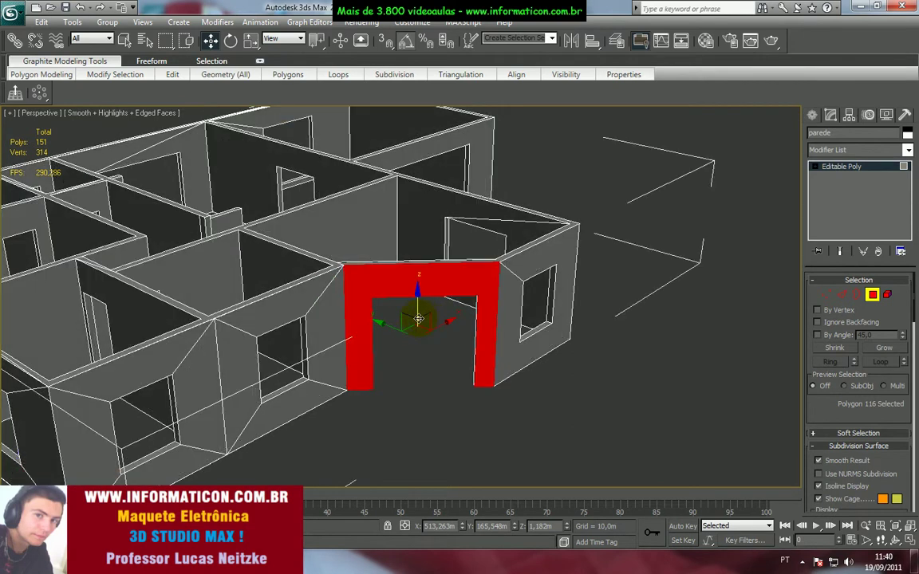
key("Delete")
left_click(857, 294)
left_click(522, 227)
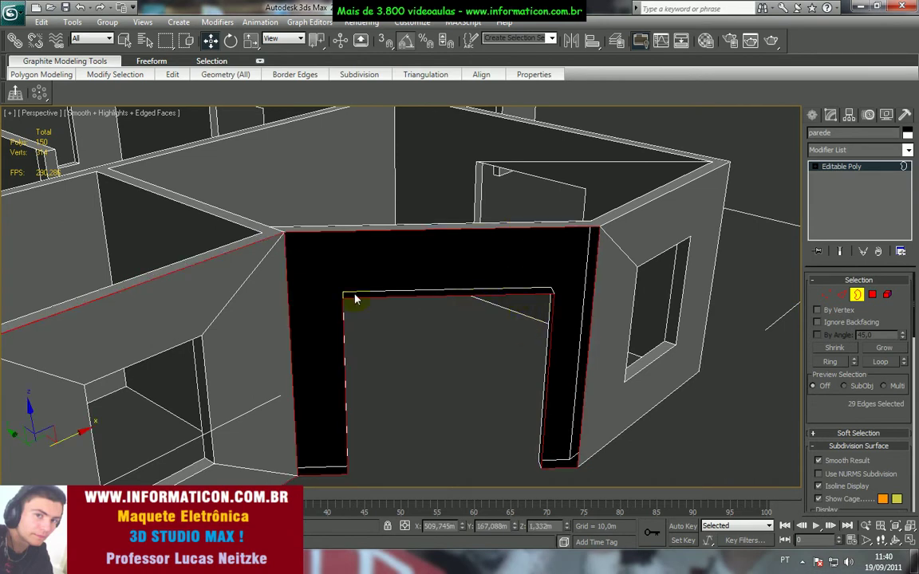
Extend the gap's vertical edge at the window-wall corner into a full-height strip reaching towards the near doorway jamb
key("2")
left_click(288, 295)
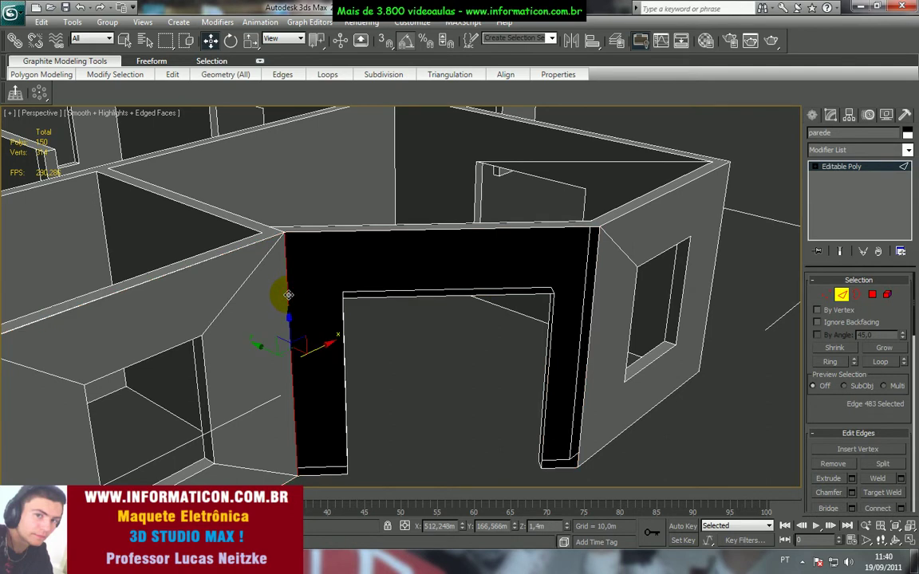
left_click_drag(320, 350, 353, 356, "shift")
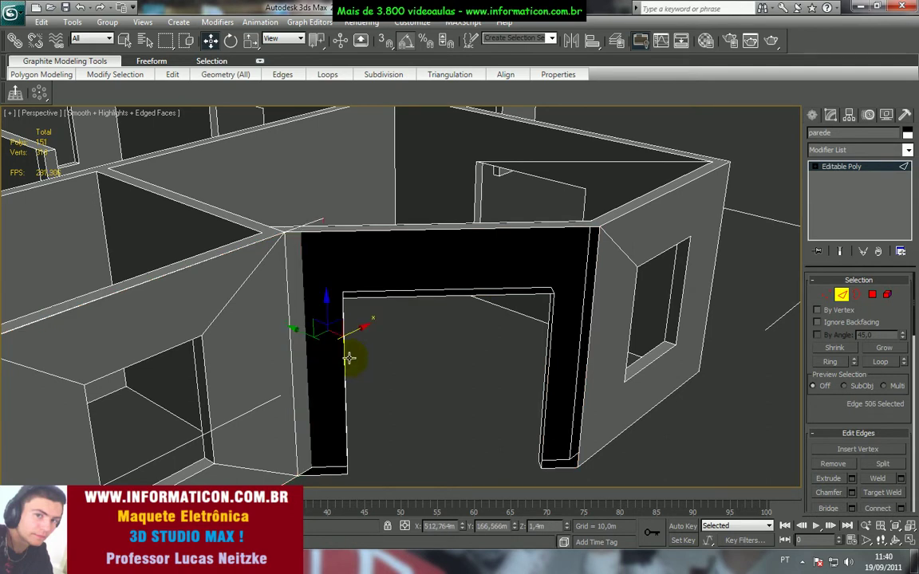
left_click_drag(307, 336, 337, 365)
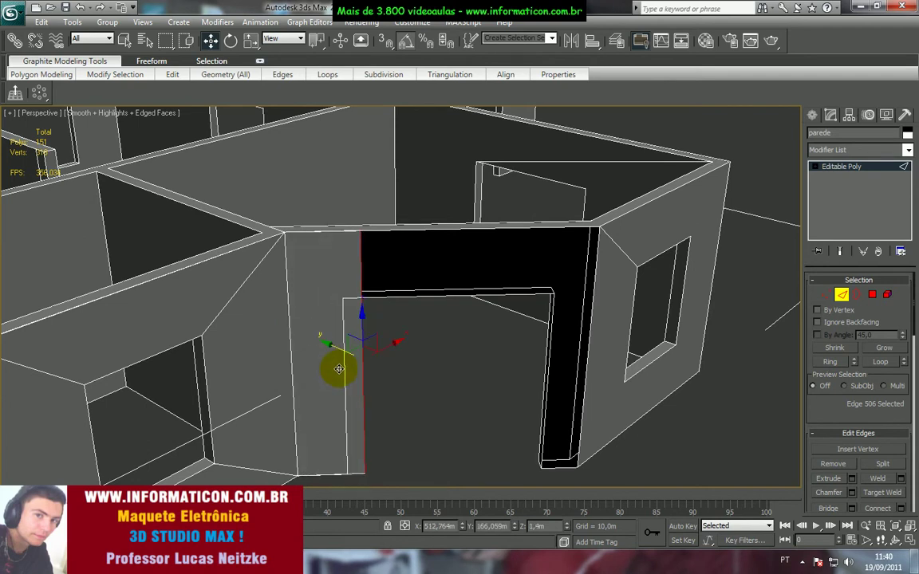
Shift the strip's free vertical edge along the diagonal wall line in plan, up to the near doorway jamb
key("t")
scroll(394, 333, "up", 8)
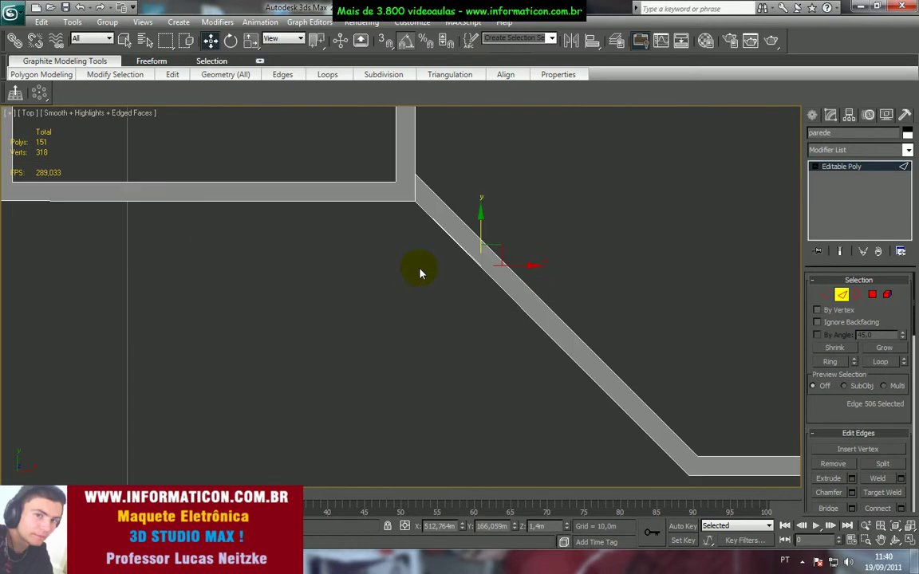
middle_click_drag(421, 274, 296, 346)
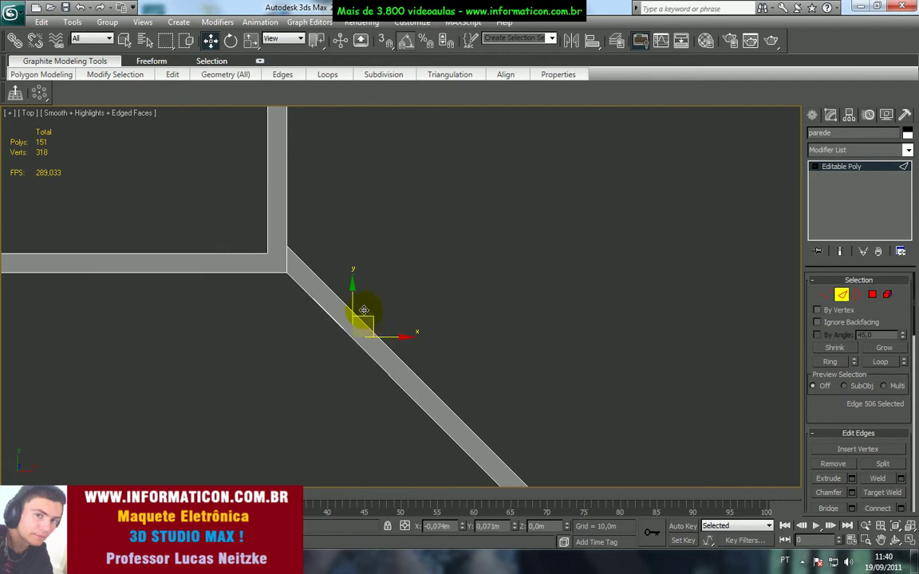
key("p")
middle_click_drag(363, 308, 404, 223, "alt")
scroll(403, 223, "up", 3)
left_click_drag(411, 293, 386, 279)
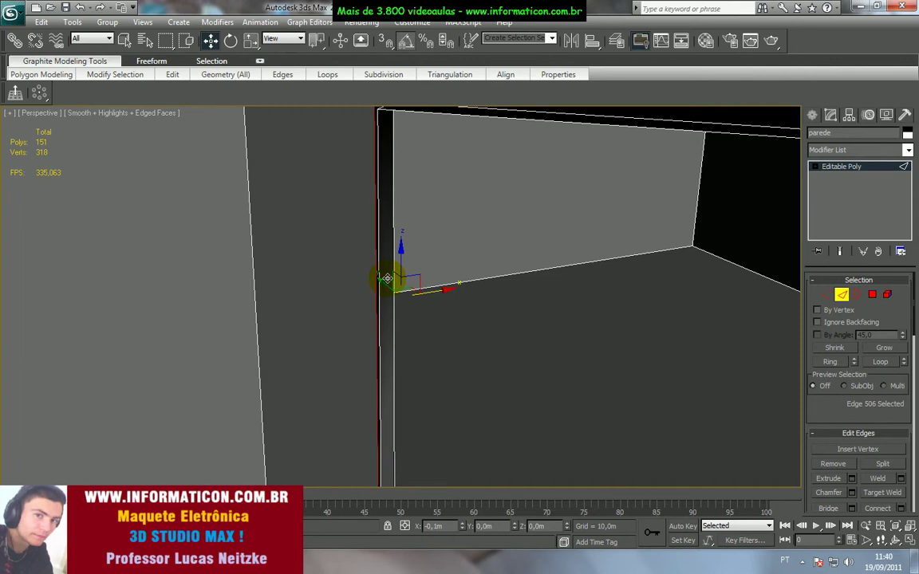
Fine-tune the strip's free edge so it lies on the diagonal wall face right beside the jamb
key("t")
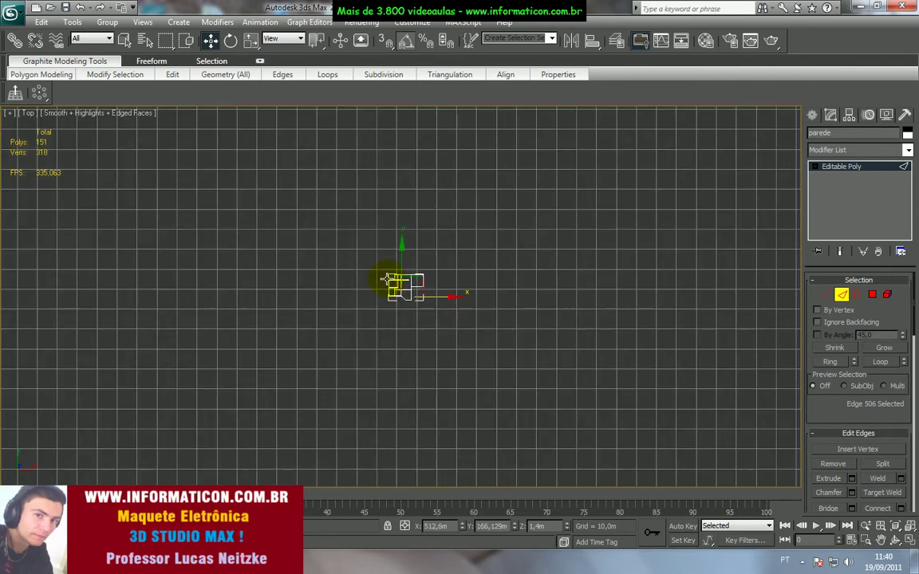
scroll(389, 281, "up", 8)
scroll(435, 299, "up", 3)
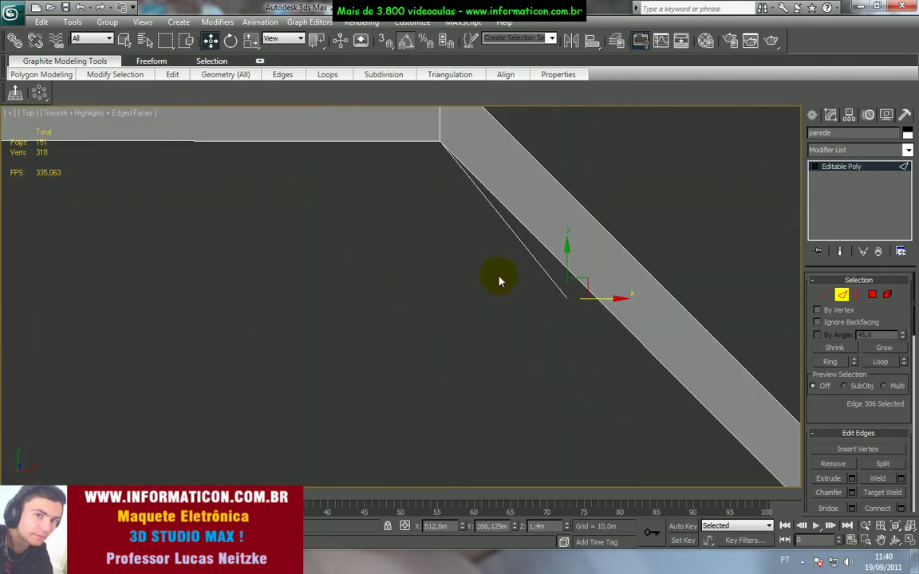
left_click_drag(571, 279, 596, 262)
key("p")
key("z")
middle_click_drag(499, 295, 493, 218, "alt")
left_click_drag(429, 295, 418, 290)
scroll(418, 291, "down", 5)
middle_click_drag(417, 292, 357, 279)
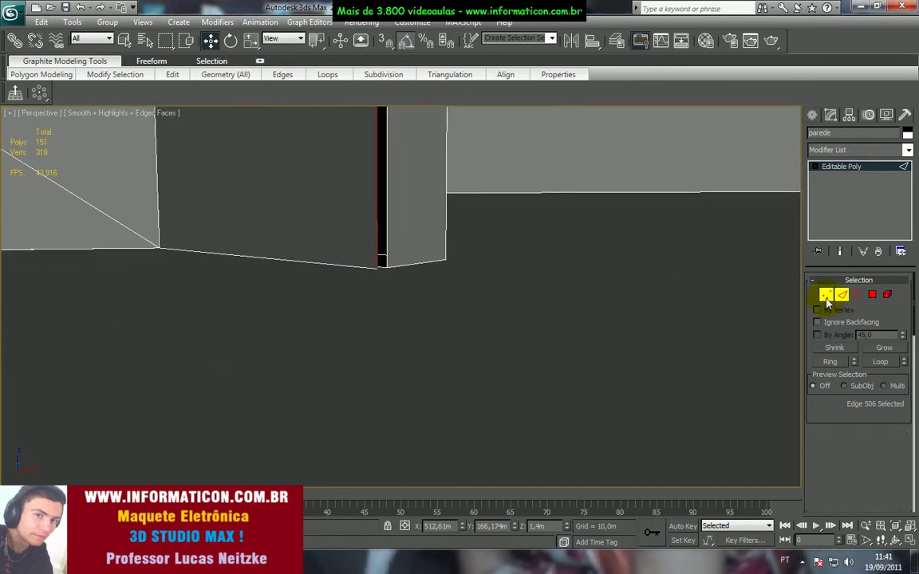
Target weld the strip's bottom free vertex to the bottom corner vertex of the near doorway jamb
left_click(826, 295)
left_click(384, 269)
scroll(397, 274, "down", 1)
right_click(413, 257)
Align the strip's top free vertex with the outer face of the diagonal wall in plan
scroll(414, 260, "down", 4)
middle_click_drag(399, 296, 347, 428)
scroll(352, 391, "down", 4)
middle_click_drag(377, 299, 369, 439)
middle_click_drag(369, 394, 393, 323, "alt")
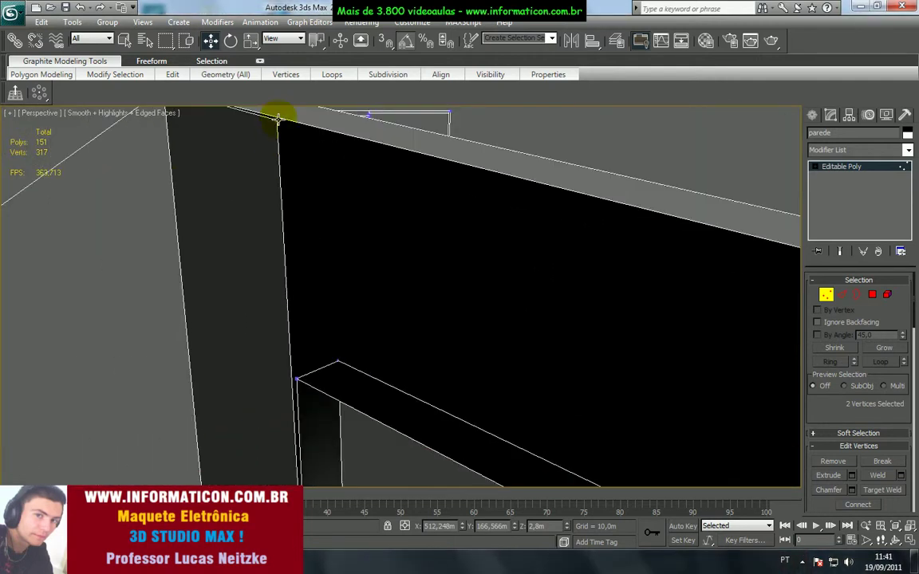
key("t")
key("z")
scroll(424, 248, "down", 5)
scroll(450, 285, "up", 5)
scroll(450, 285, "up", 4)
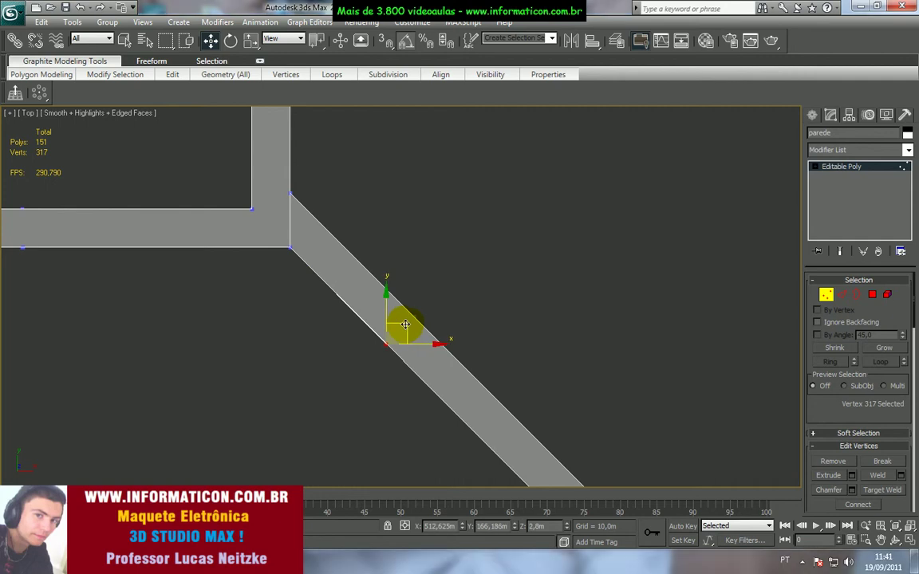
key("p")
middle_click_drag(401, 332, 409, 377, "alt")
key("2")
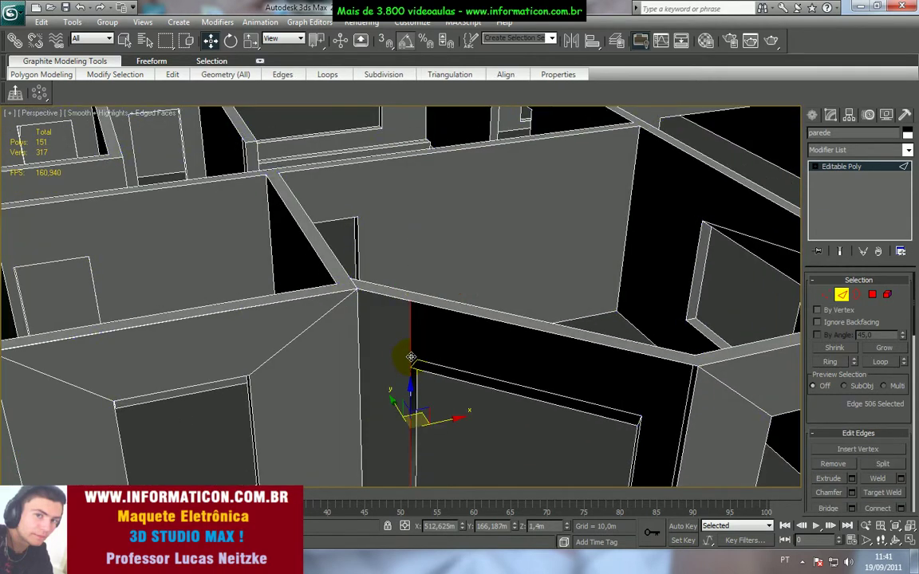
left_click(361, 343, "ctrl")
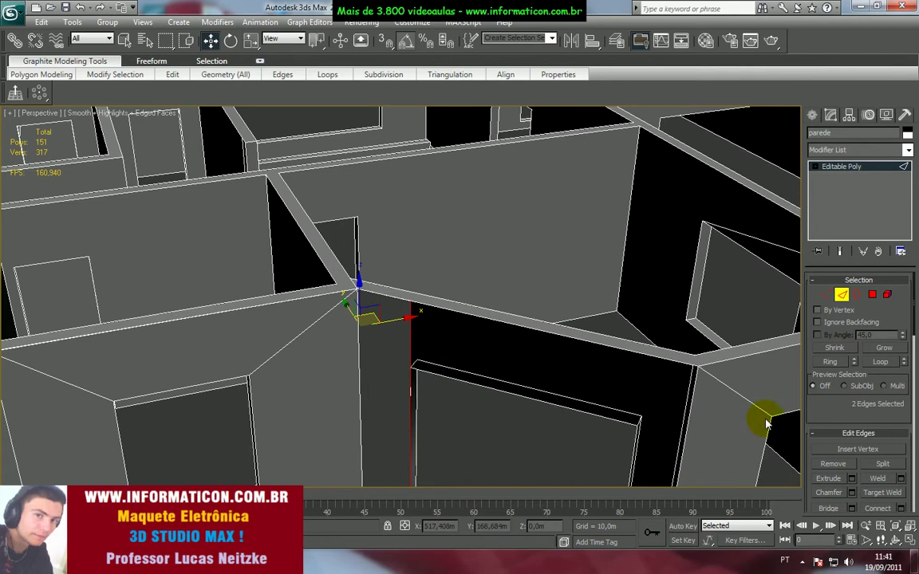
left_click(900, 508)
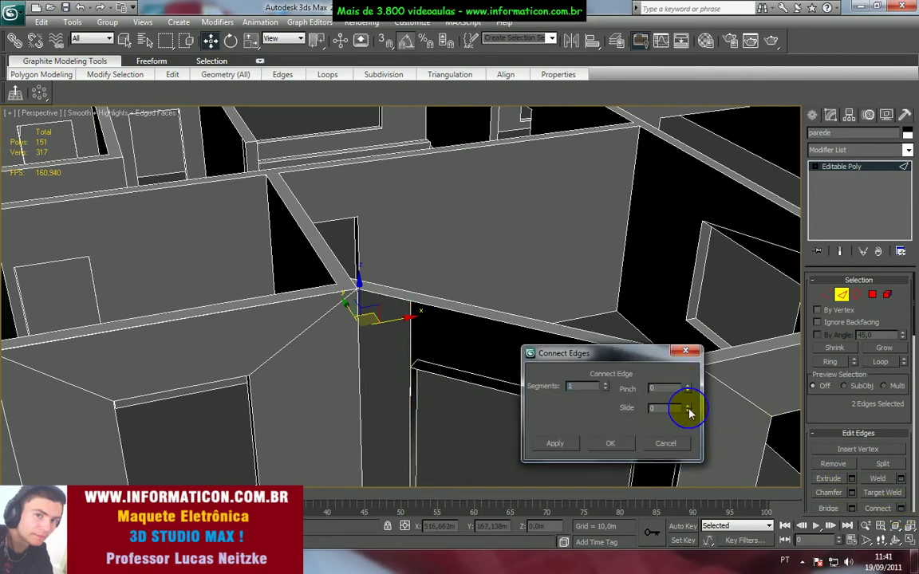
left_click_drag(689, 388, 676, 363)
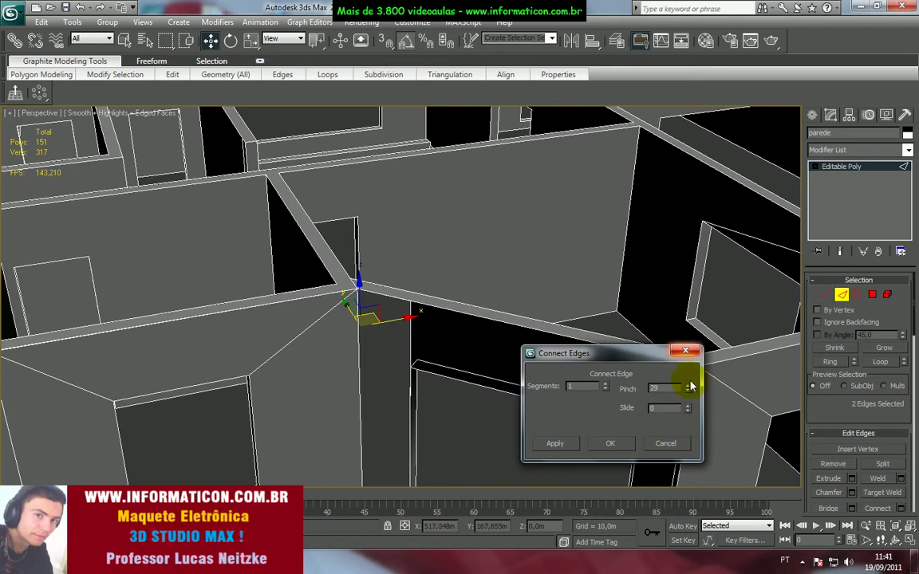
left_click(666, 443)
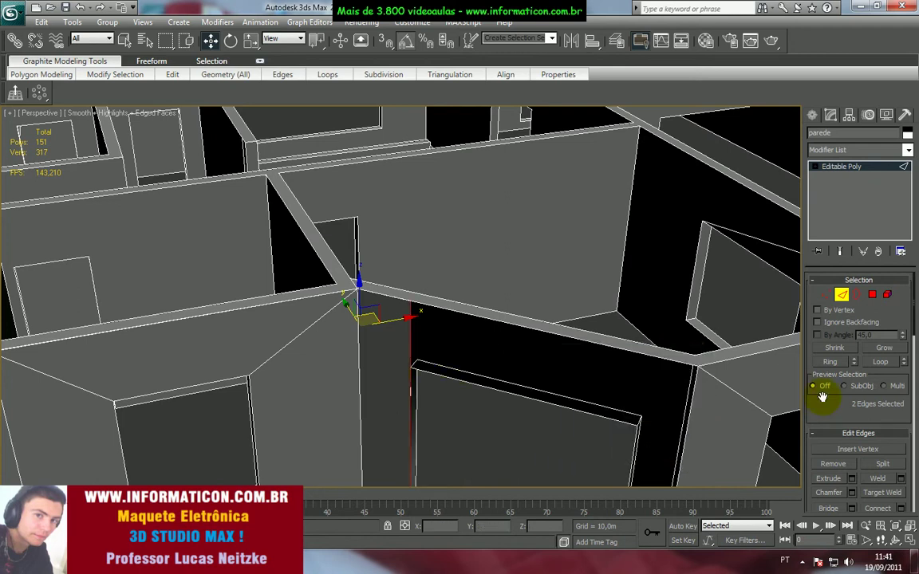
left_click(413, 399)
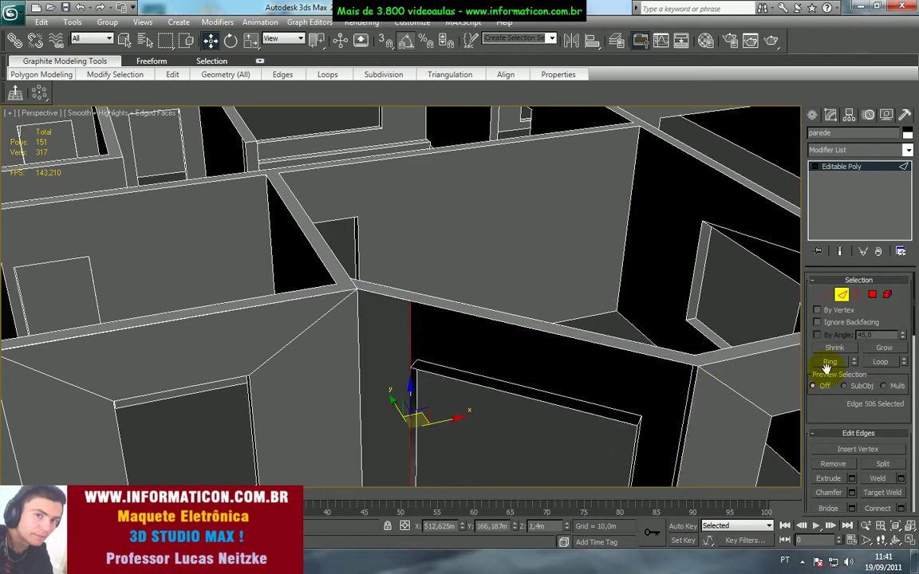
middle_click_drag(670, 379, 666, 396, "alt")
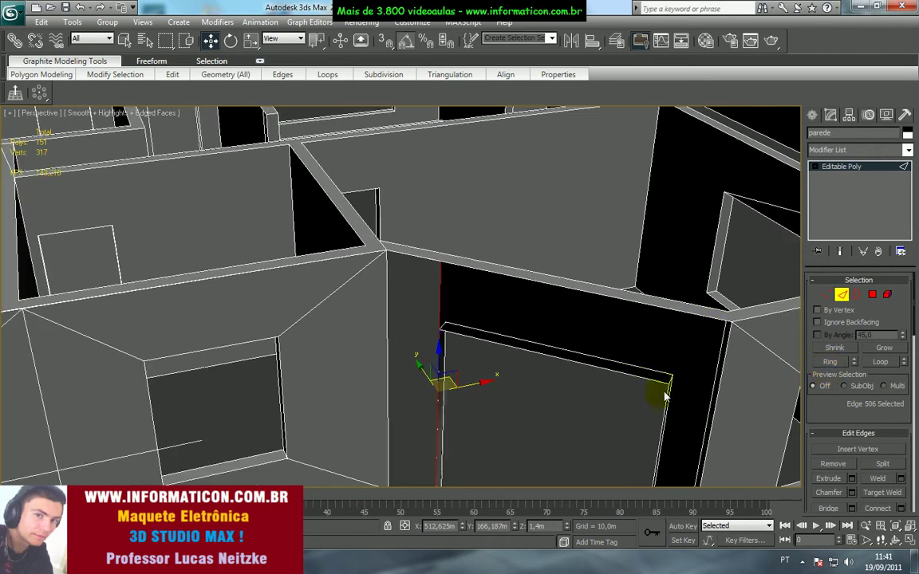
left_click(900, 508)
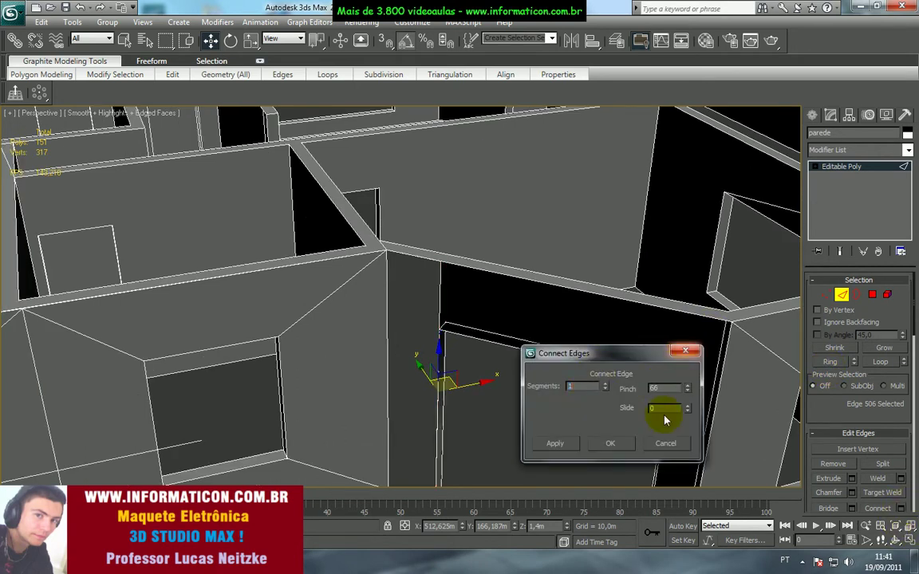
left_click(666, 445)
scroll(511, 320, "up", 4)
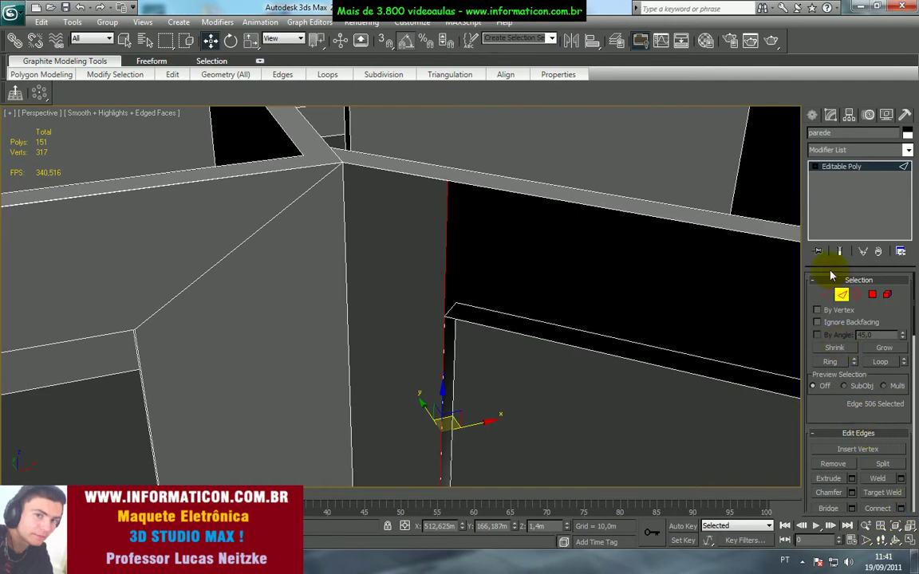
Cut a horizontal edge across the strip from the wall corner edge to the doorway's upper corner vertex
left_click(826, 294)
scroll(844, 366, "down", 10)
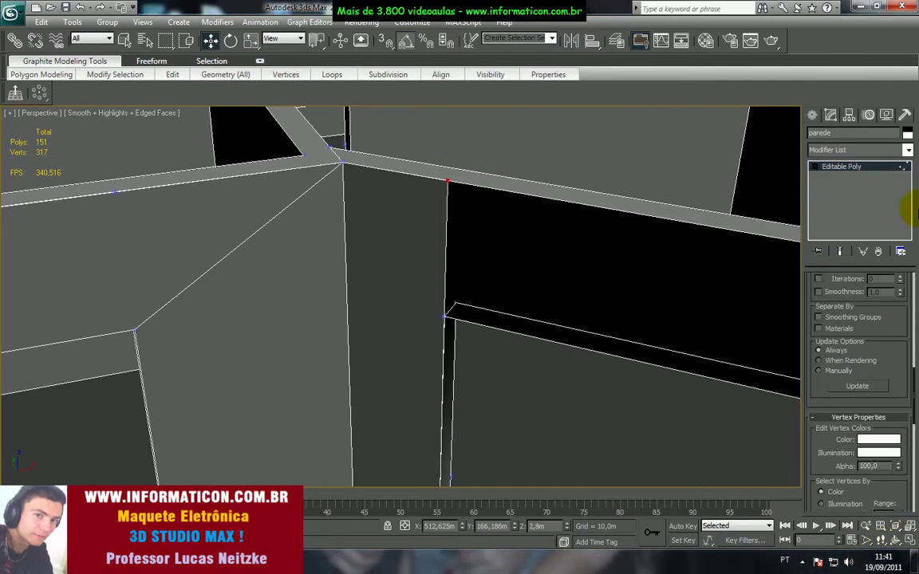
scroll(894, 437, "up", 5)
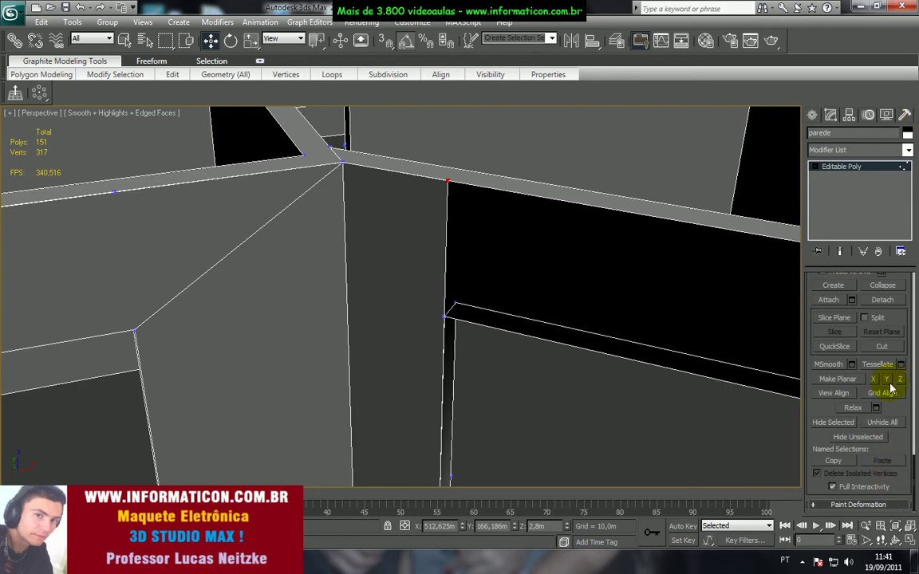
left_click(345, 305)
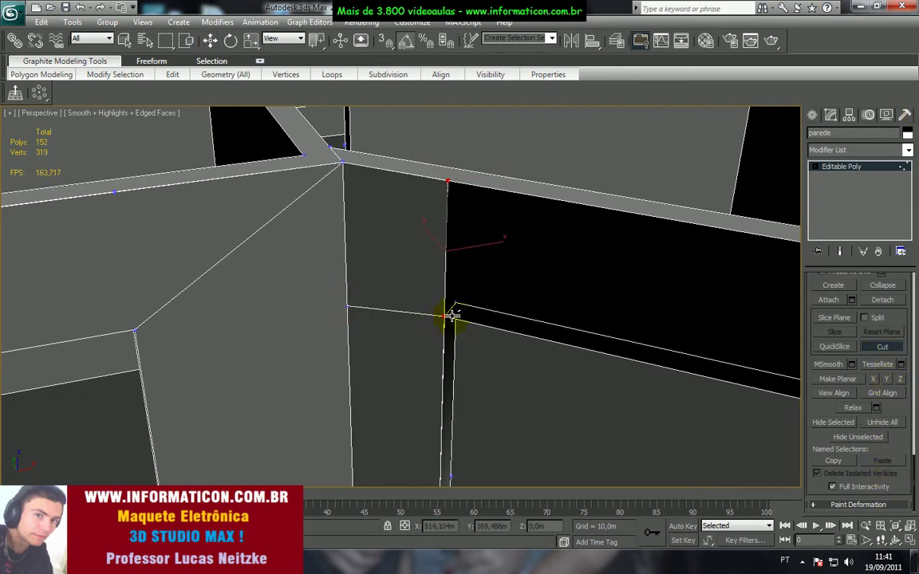
right_click(437, 278)
Extend the strip's edge segment above the doorway head along the diagonal wall to form the lintel face
key("2")
left_click(445, 275)
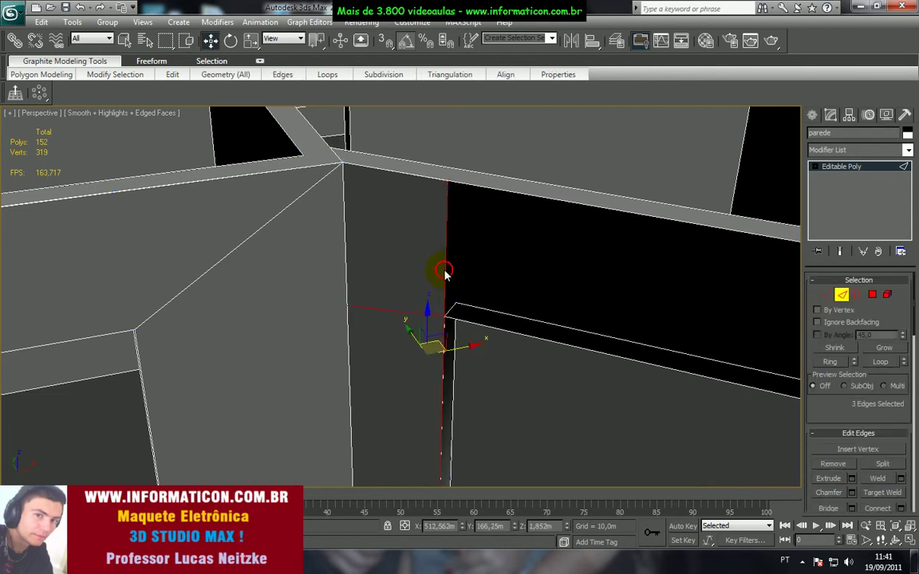
middle_click_drag(477, 274, 469, 278)
key("t")
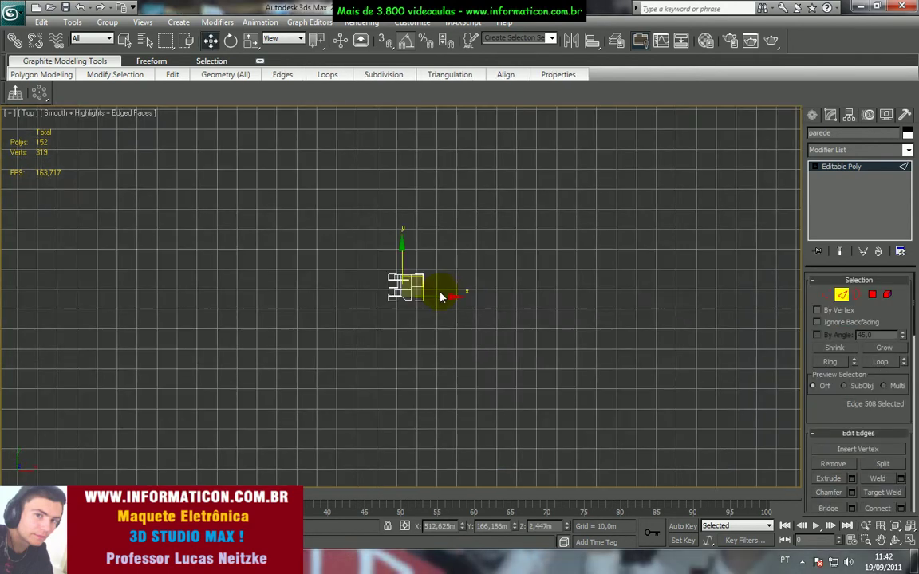
scroll(423, 315, "up", 5)
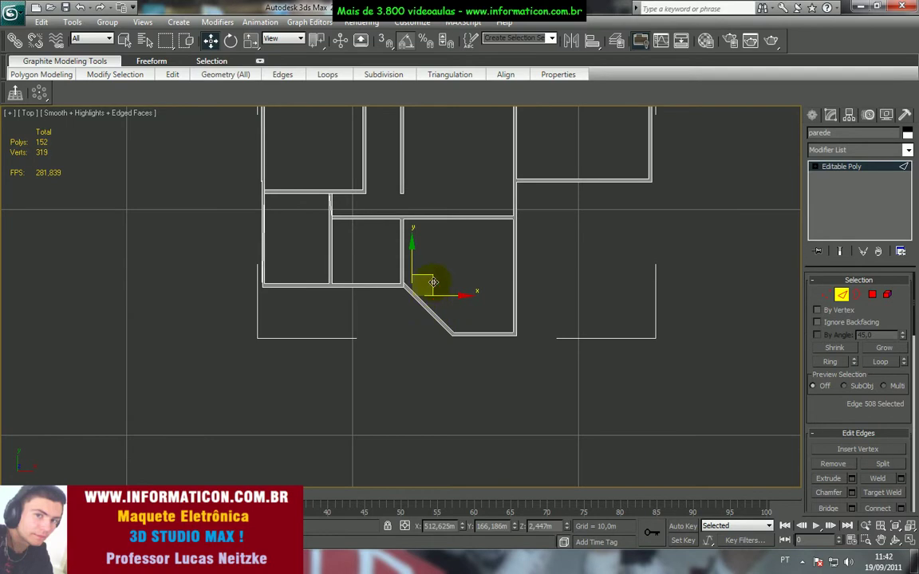
left_click(463, 313)
Align the lintel's free vertical edge with the upper corner of the far doorway jamb
key("p")
key("z")
middle_click_drag(461, 341, 514, 277, "alt")
scroll(478, 319, "down", 4)
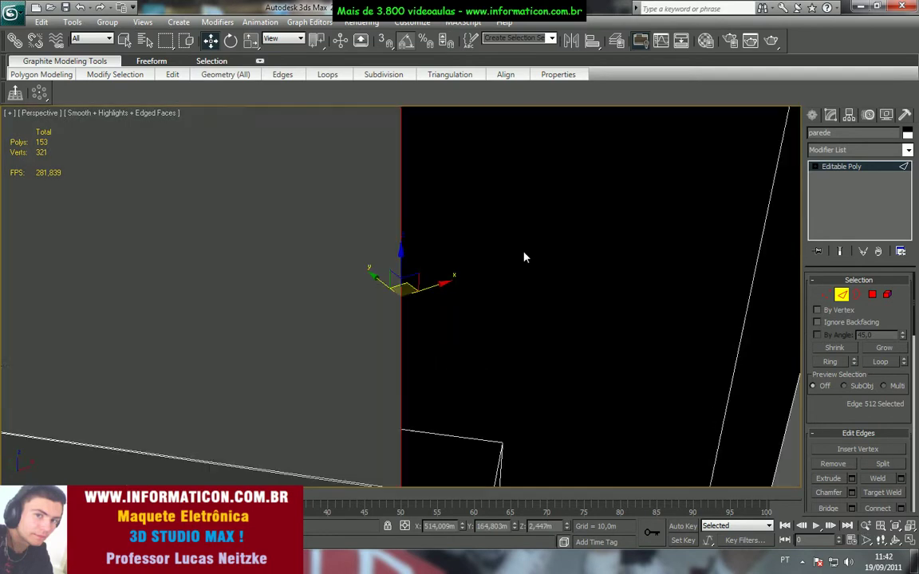
middle_click_drag(461, 337, 430, 394, "alt")
scroll(470, 307, "up", 4)
left_click(352, 264)
middle_click_drag(352, 264, 359, 451, "alt")
key("1")
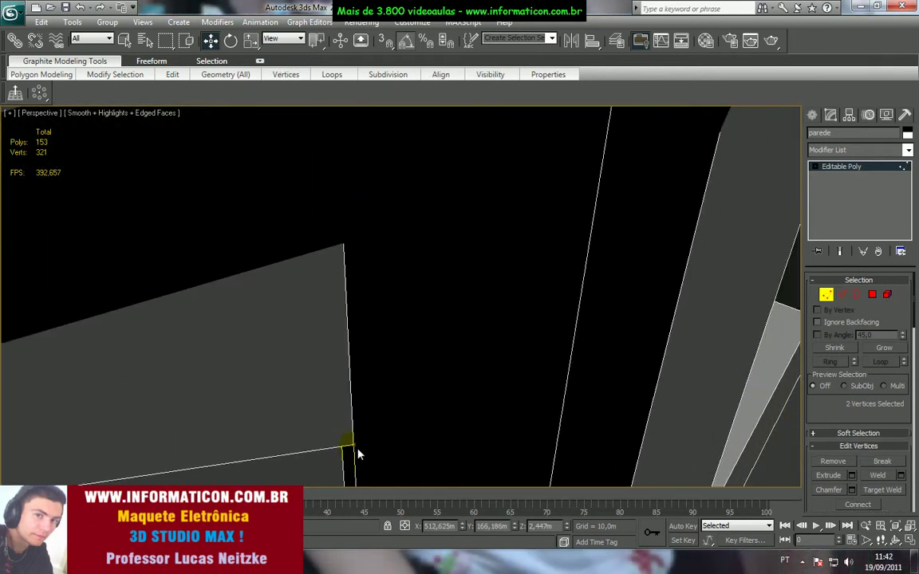
mouse_move(339, 437)
left_mouse_down()
mouse_move(329, 431)
mouse_move(339, 423)
left_mouse_up()
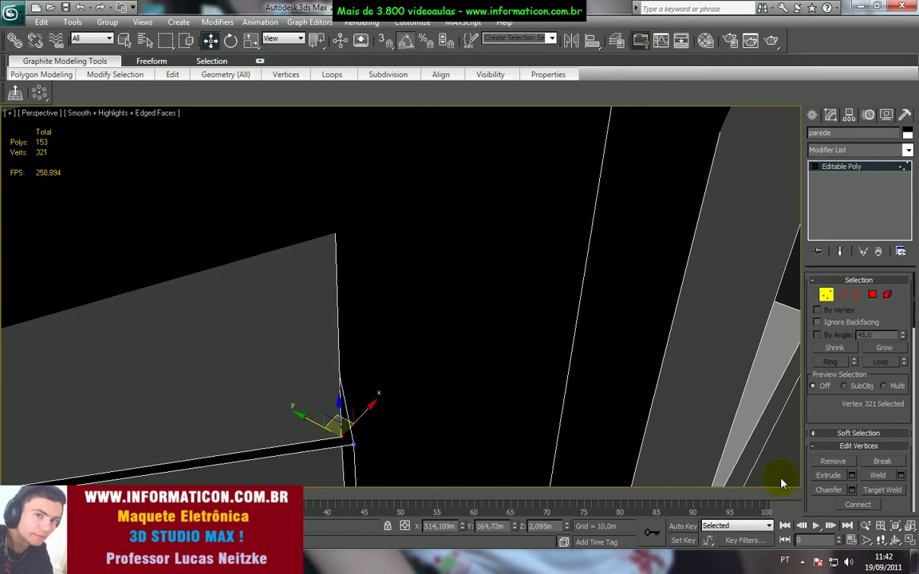
Target weld the lintel's lower free vertex to the upper corner vertex of the far doorway jamb
left_click(882, 488)
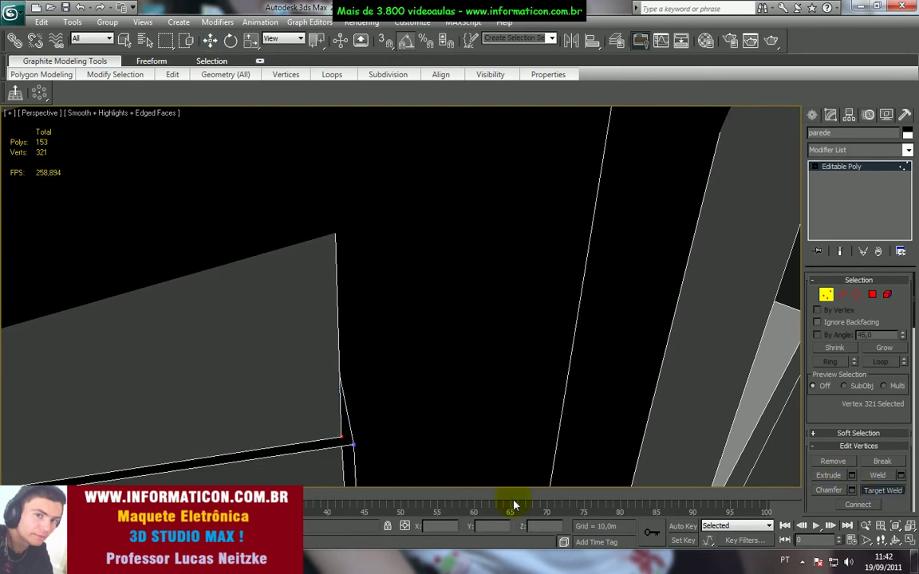
left_click(352, 442)
right_click(370, 416)
Extend the lintel's free edge past the far jamb to the corner with the adjoining window wall
scroll(369, 399, "down", 8)
middle_click_drag(369, 369, 345, 332, "alt")
scroll(344, 331, "up", 8)
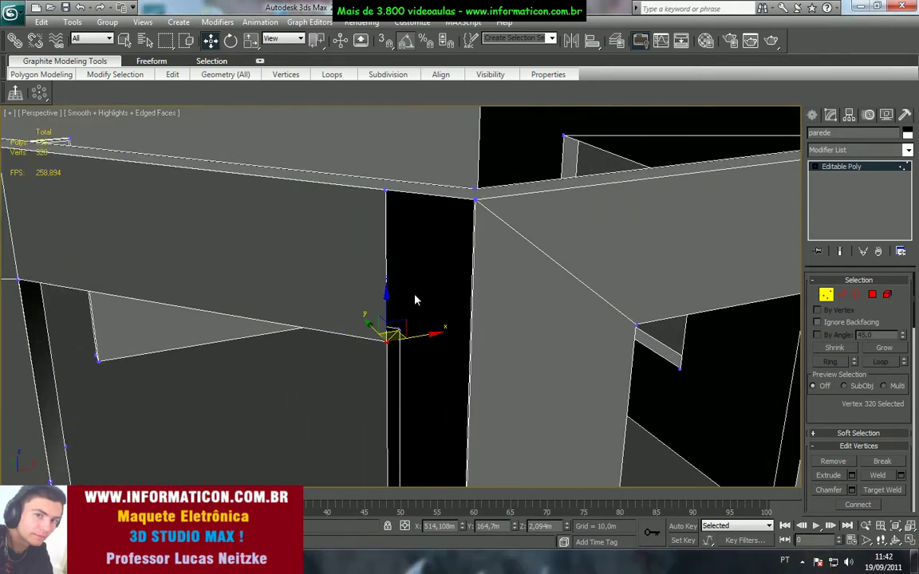
key("2")
left_click_drag(391, 253, 506, 271, "shift")
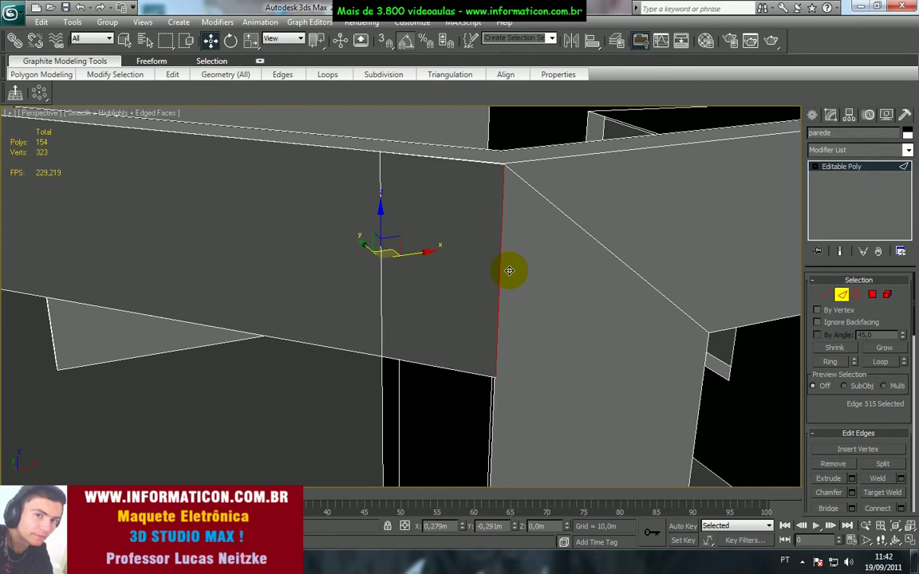
Target weld the lintel's upper free vertex to the top corner vertex of the adjoining window wall
middle_click_drag(508, 270, 403, 419)
scroll(461, 270, "up", 5)
scroll(497, 247, "down", 1)
key("1")
left_click(882, 489)
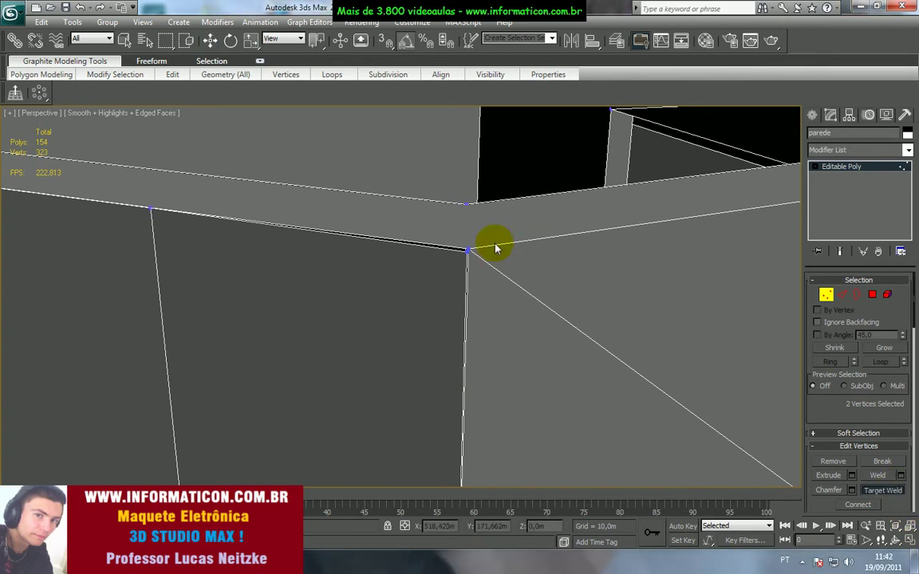
middle_click_drag(469, 256, 406, 210, "alt")
Extend the short lower edge of the lintel beyond the far jamb down to floor level to form the pillar face
key("2")
left_click_drag(409, 129, 412, 344, "shift")
key("z")
Target weld the new pillar face's lower free vertices to the bottom corner vertices of the far jamb and window wall
middle_click_drag(424, 349, 475, 308, "alt")
scroll(487, 330, "up", 2)
scroll(503, 335, "down", 2)
key("1")
scroll(440, 316, "up", 2)
scroll(474, 307, "down", 2)
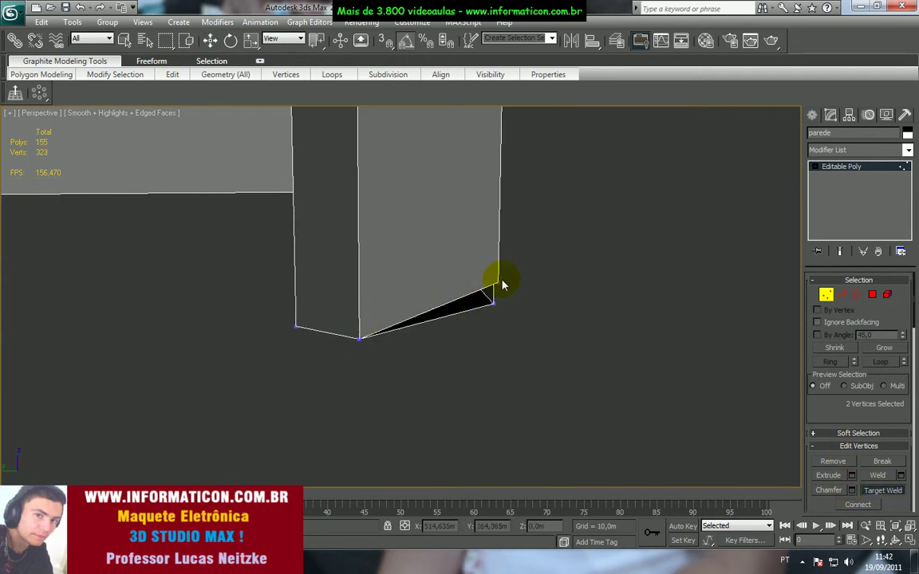
scroll(494, 304, "down", 10)
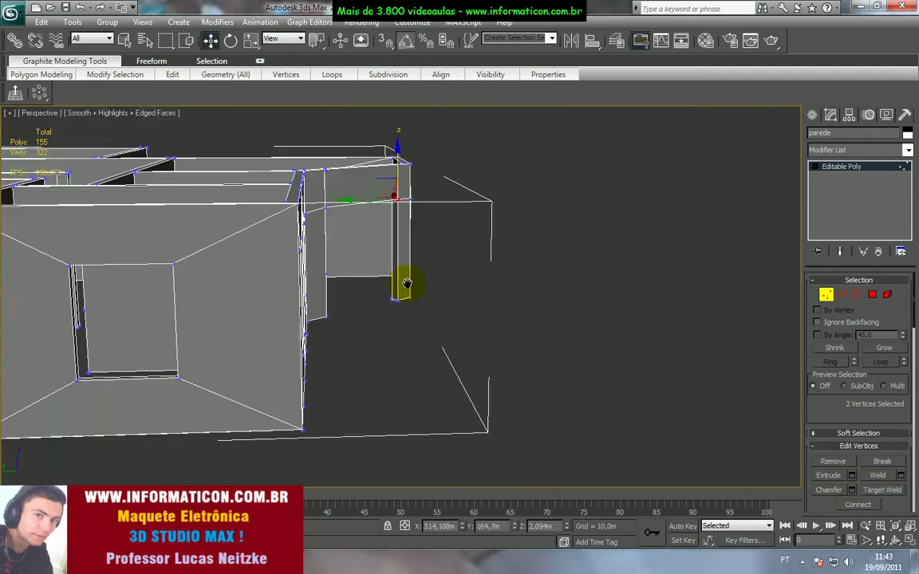
scroll(383, 302, "up", 10)
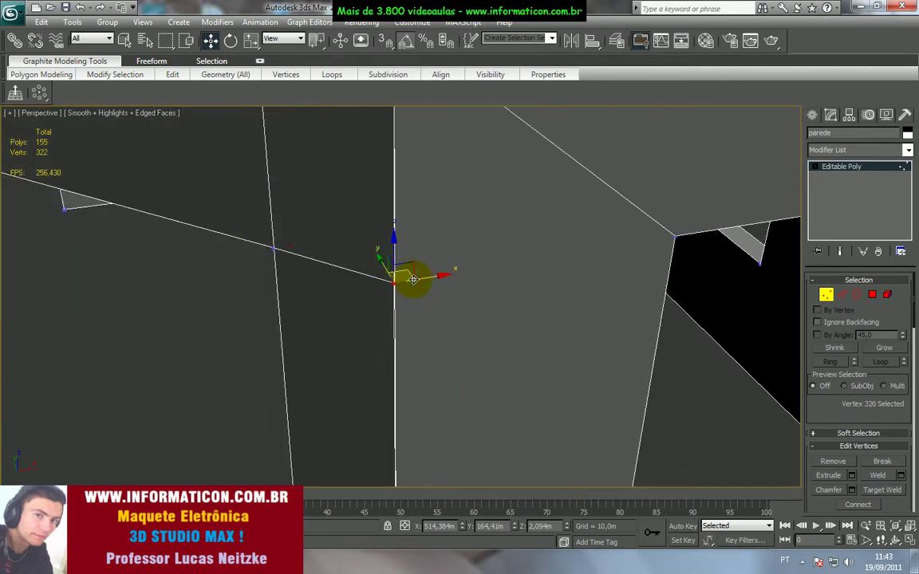
left_click_drag(410, 280, 403, 279)
key("ctrl+z")
Cut a new edge on the adjoining window wall from the lintel's lower corner to the window opening's nearest upper corner
scroll(409, 280, "down", 5)
middle_click_drag(410, 280, 304, 297, "alt")
scroll(403, 278, "up", 4)
scroll(465, 310, "down", 3)
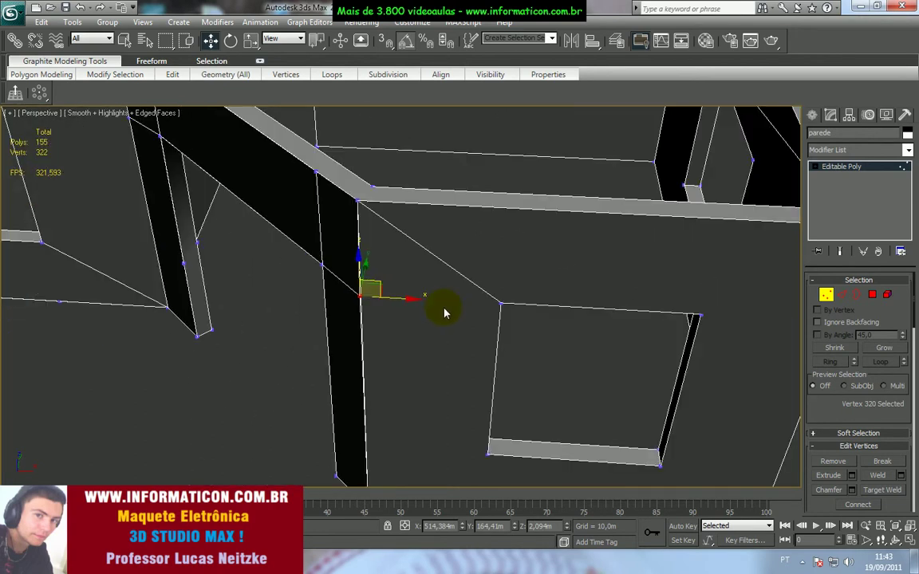
scroll(445, 313, "up", 2)
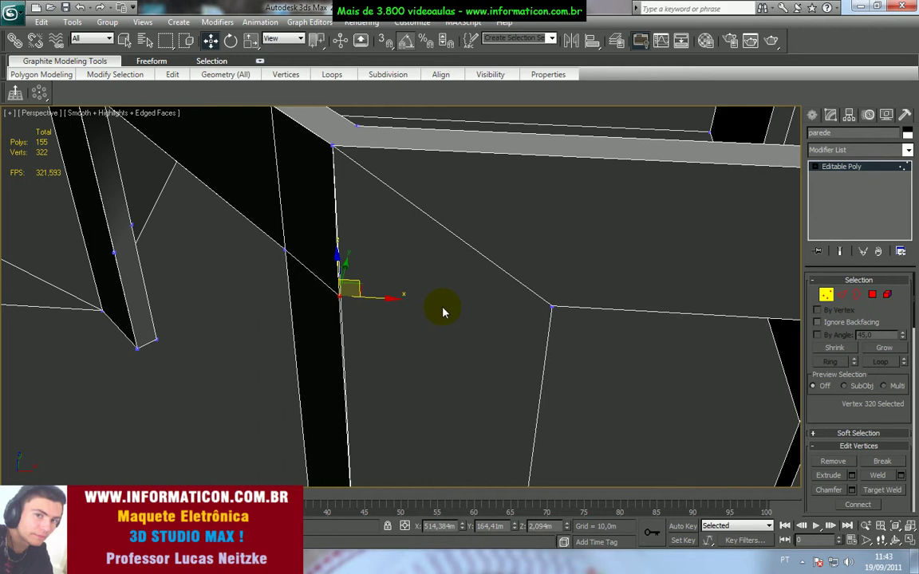
scroll(443, 311, "down", 2)
scroll(441, 312, "up", 2)
middle_click_drag(441, 312, 553, 308, "alt")
left_click_drag(905, 500, 912, 21)
left_click_drag(915, 410, 889, 376)
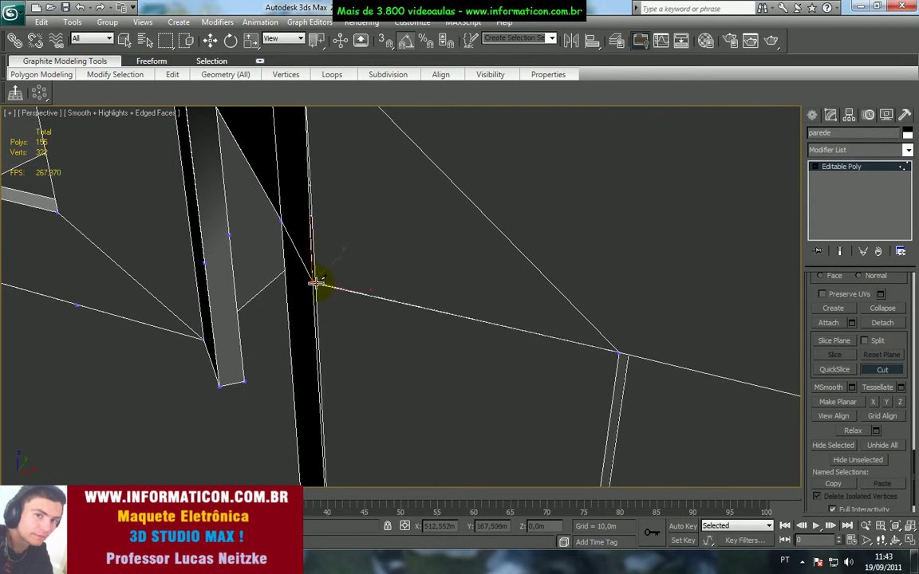
Remove the diagonal edge running from the wall's top corner to the window opening's upper corner
key("2")
key("2")
key("2")
key("2")
key("2")
left_click(484, 214)
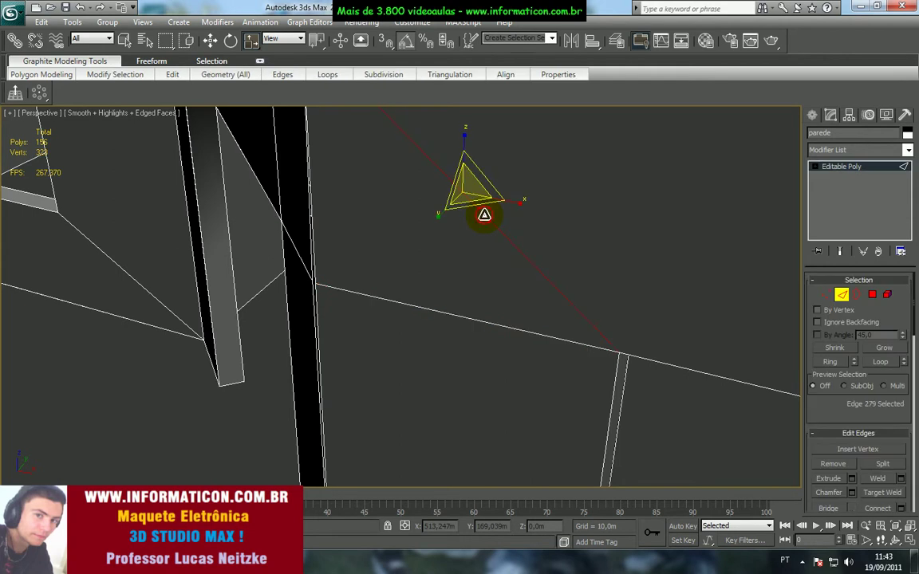
left_click(831, 464)
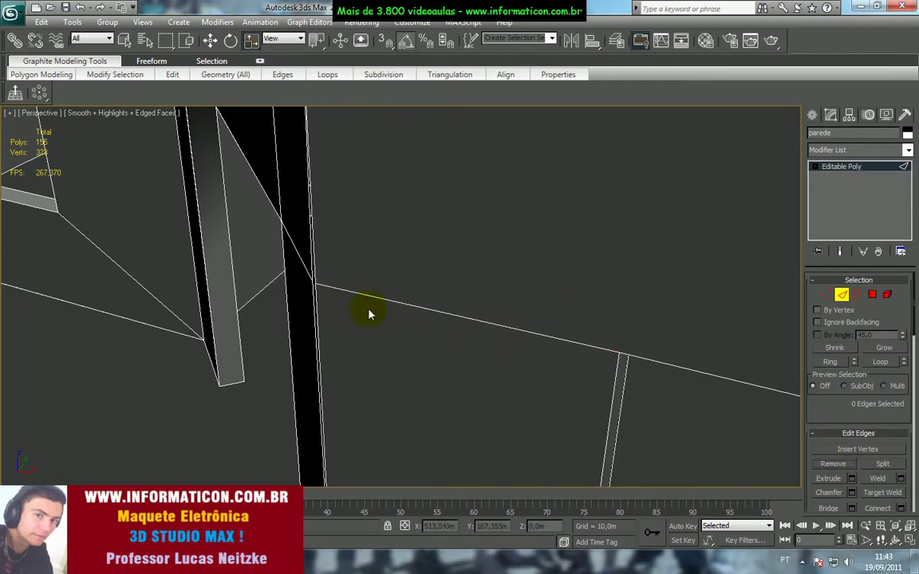
Target weld the lintel's lower corner vertex to the end vertex of the new cut on the window wall
middle_click_drag(370, 312, 479, 337)
scroll(477, 336, "up", 3)
scroll(496, 346, "down", 1)
key("1")
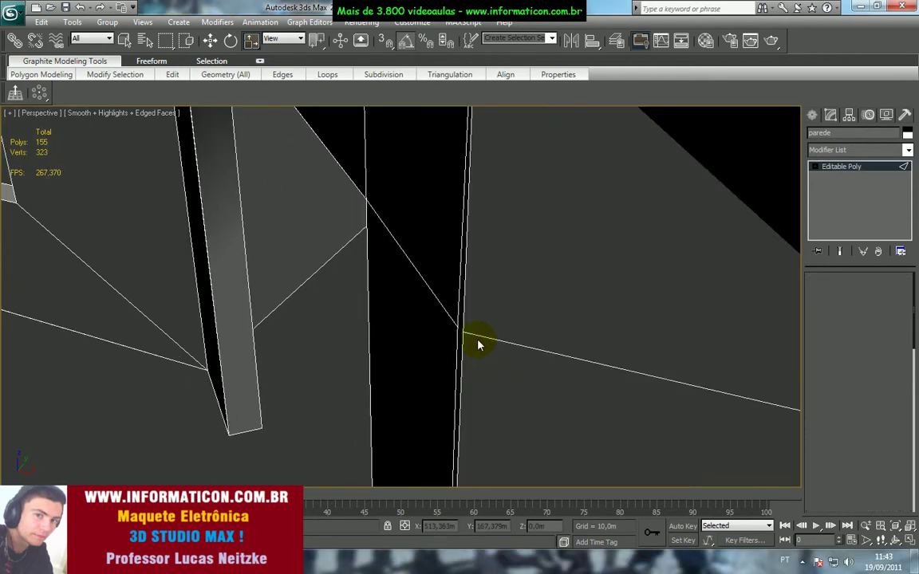
left_click(457, 331)
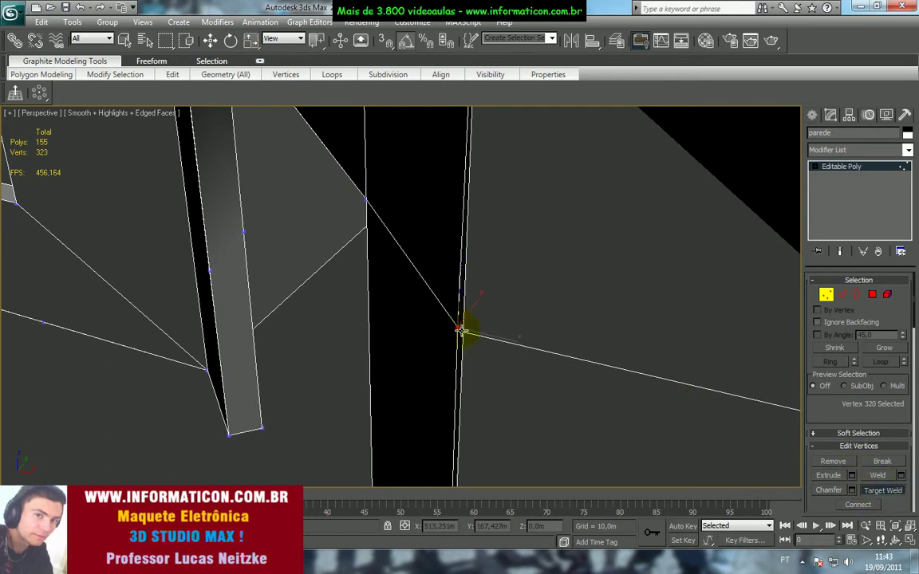
scroll(465, 339, "down", 2)
left_click(369, 384)
Test render the perspective view of the rebuilt doorway wall and close the rendered frame
scroll(366, 384, "down", 2)
middle_click_drag(366, 383, 503, 307, "alt")
scroll(393, 373, "down", 3)
scroll(562, 318, "up", 4)
scroll(488, 349, "down", 2)
scroll(503, 292, "down", 2)
left_click(772, 44)
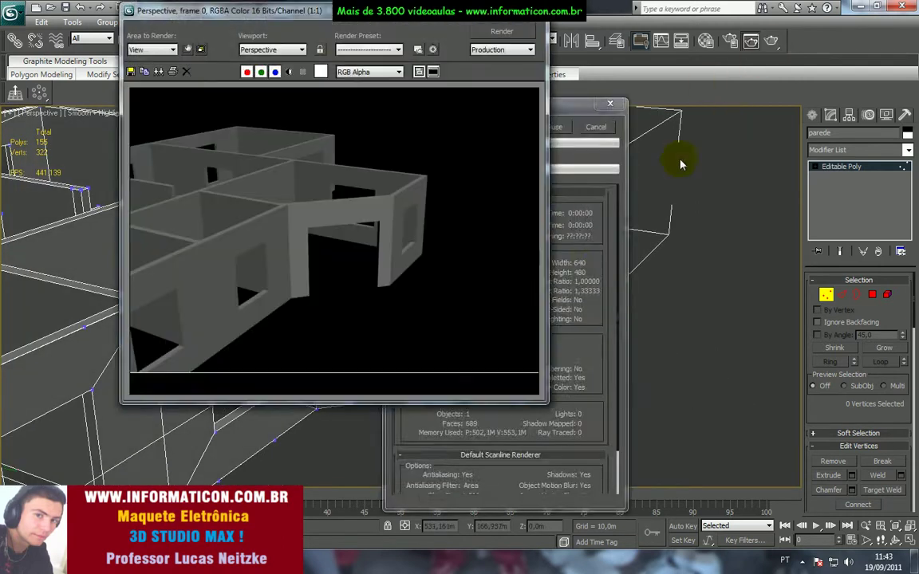
left_click(530, 9)
Try removing the horizontal and vertical edges above the near doorway jamb
middle_click_drag(571, 273, 535, 276, "alt")
scroll(534, 277, "down", 4)
scroll(492, 257, "up", 3)
scroll(439, 259, "up", 5)
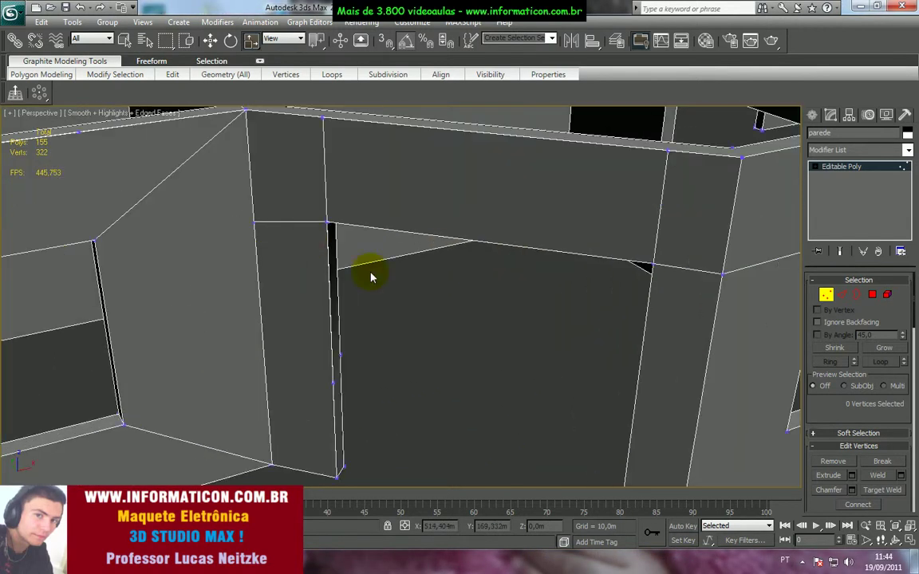
key("2")
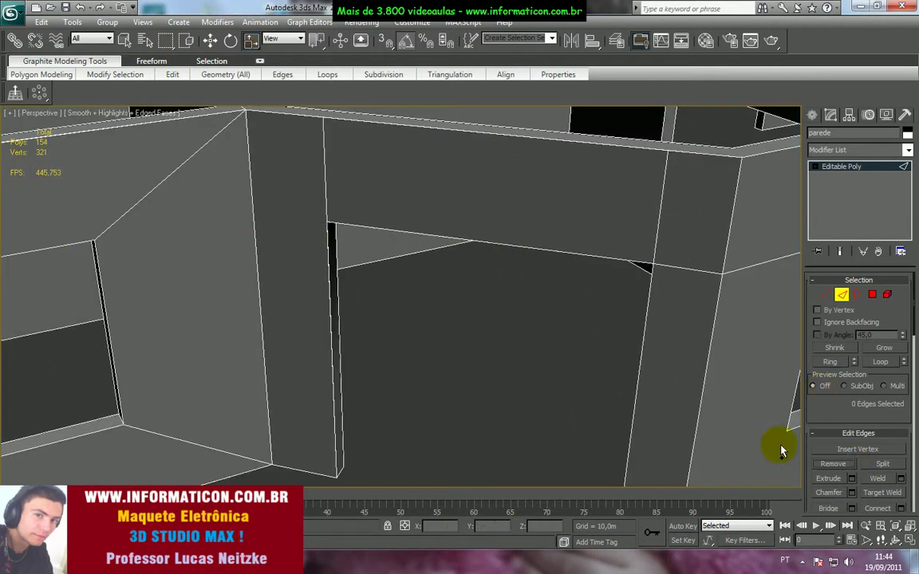
left_click(833, 465)
scroll(475, 347, "down", 5)
scroll(360, 254, "up", 3)
middle_click_drag(407, 281, 363, 280, "alt")
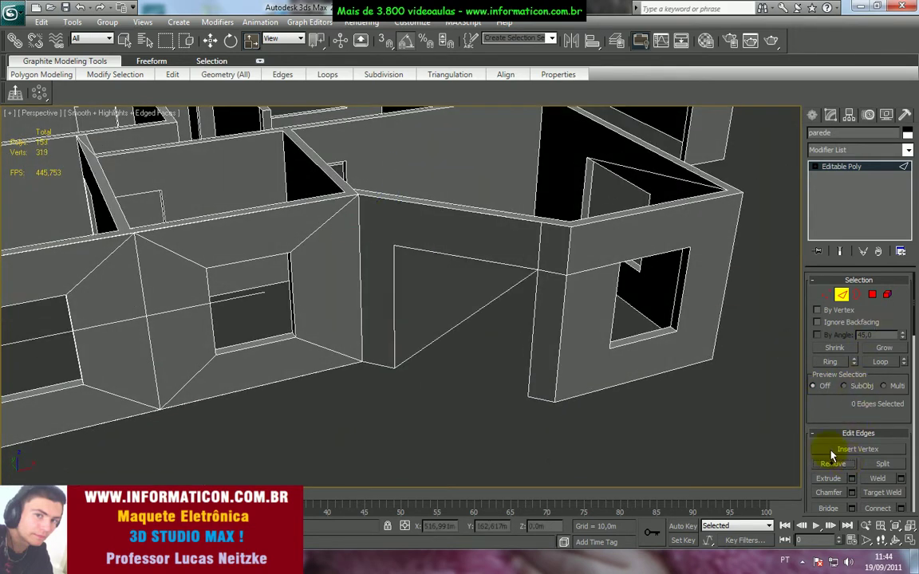
Inspect the doorway wall's shading without edged faces, test render the perspective view and close the frame
mouse_move(496, 311)
middle_mouse_down("alt")
mouse_move(359, 331)
mouse_move(309, 288)
mouse_move(260, 296)
mouse_move(404, 306)
mouse_move(476, 289)
mouse_move(496, 320)
mouse_move(527, 293)
mouse_move(460, 331)
mouse_move(539, 323)
mouse_move(498, 345)
mouse_move(346, 351)
mouse_move(541, 287)
mouse_move(390, 399)
mouse_move(343, 350)
middle_mouse_up("alt")
scroll(486, 298, "down", 3)
scroll(430, 332, "down", 4)
scroll(542, 287, "up", 3)
key("F4")
mouse_move(476, 420)
middle_mouse_down()
mouse_move(492, 369)
mouse_move(579, 365)
mouse_move(507, 370)
middle_mouse_up()
scroll(378, 372, "up", 2)
middle_click_drag(378, 371, 606, 312, "alt")
scroll(466, 322, "up", 4)
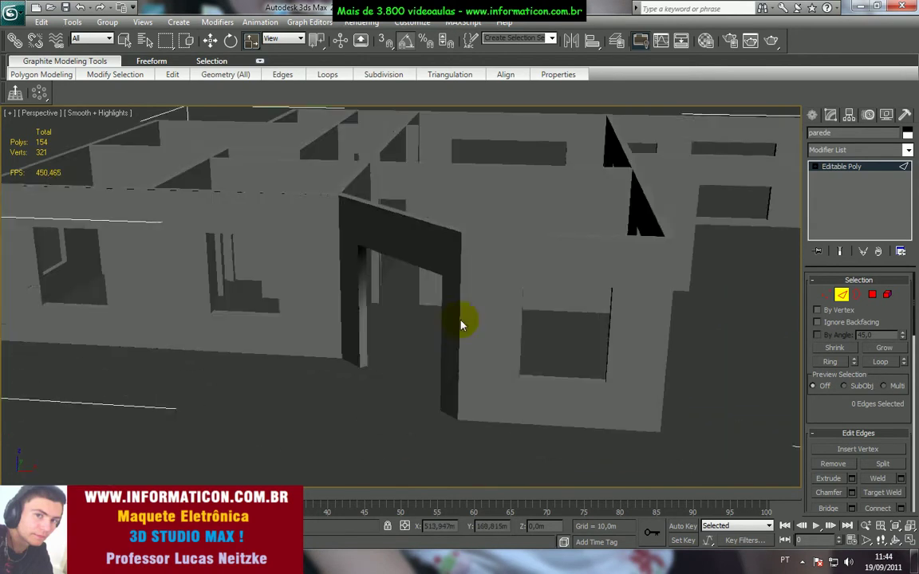
left_click(777, 51)
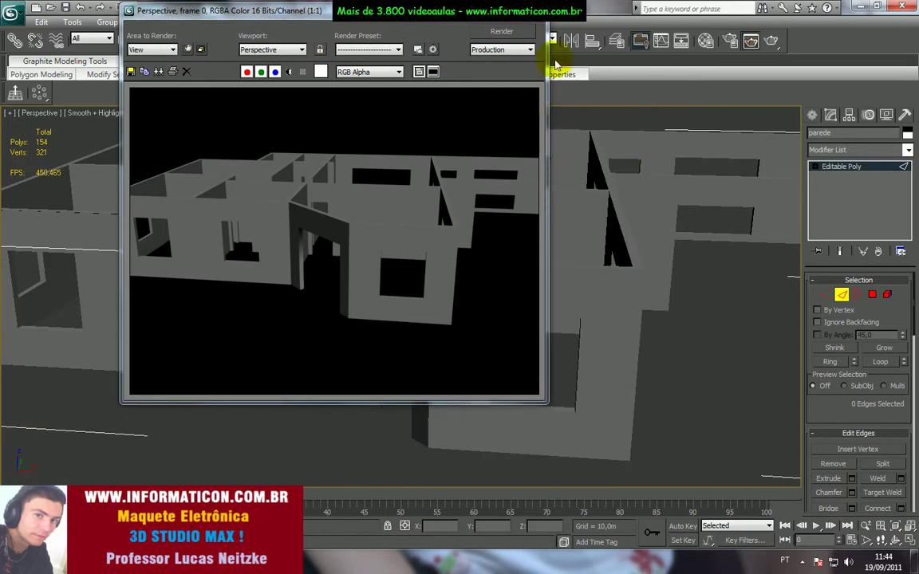
left_click(537, 8)
Show edged faces again and undo the edge removal at the near doorway jamb
middle_click_drag(511, 227, 433, 232, "alt")
middle_click_drag(329, 280, 468, 276, "alt")
key("F4")
scroll(468, 276, "up", 4)
middle_click_drag(371, 286, 428, 281)
key("ctrl+z")
key("ctrl+z")
key("ctrl+z")
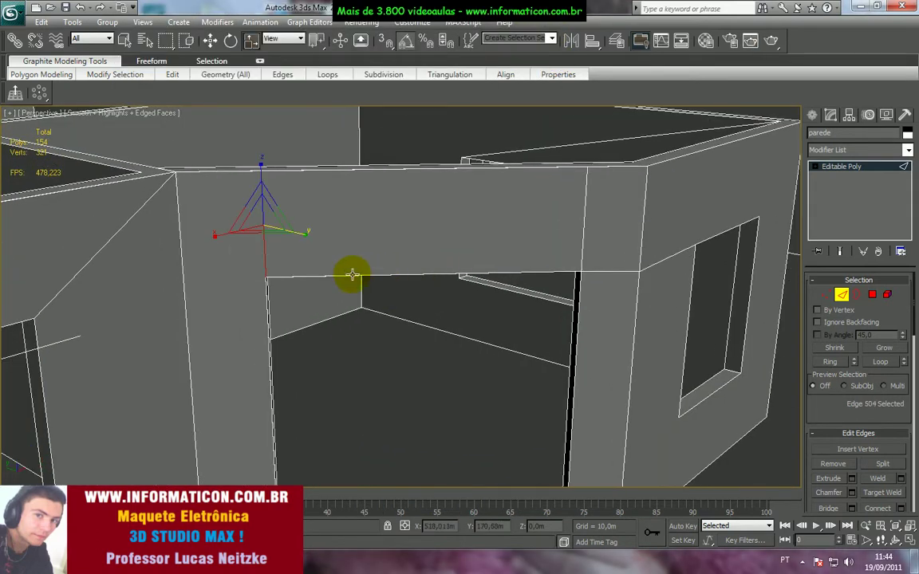
Cut an edge across the near window wall, joining the window's upper corner to the door-head line at the wall corner
scroll(361, 323, "down", 4)
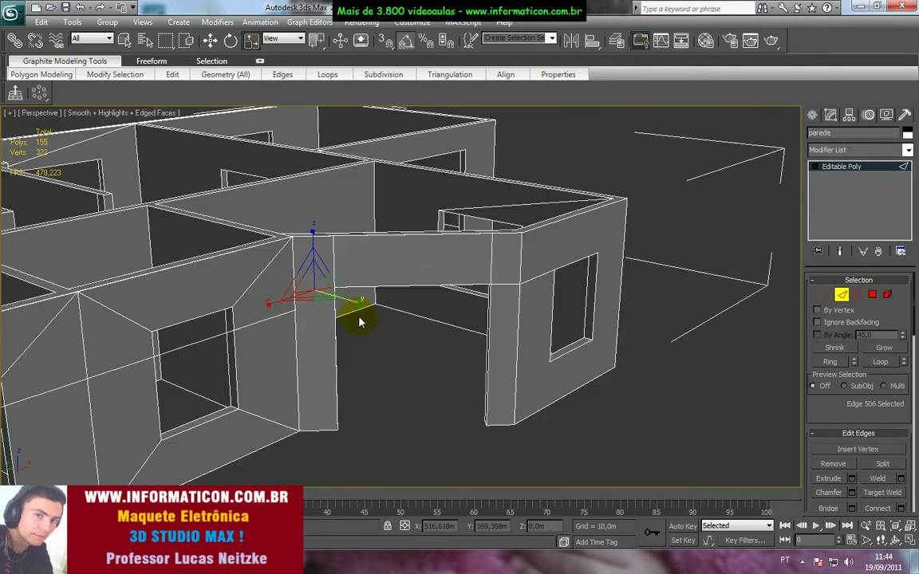
scroll(352, 312, "up", 2)
middle_click_drag(314, 308, 415, 311)
scroll(413, 308, "up", 2)
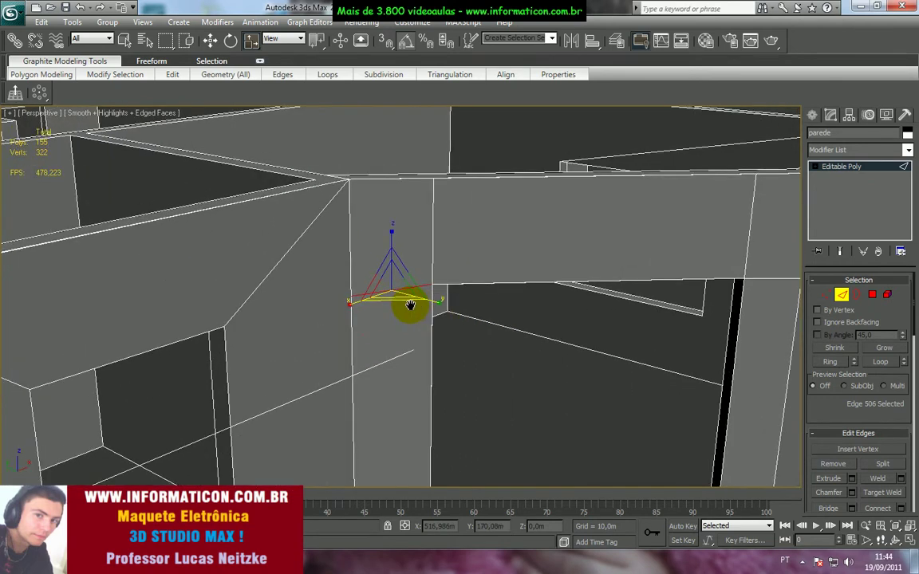
key("1")
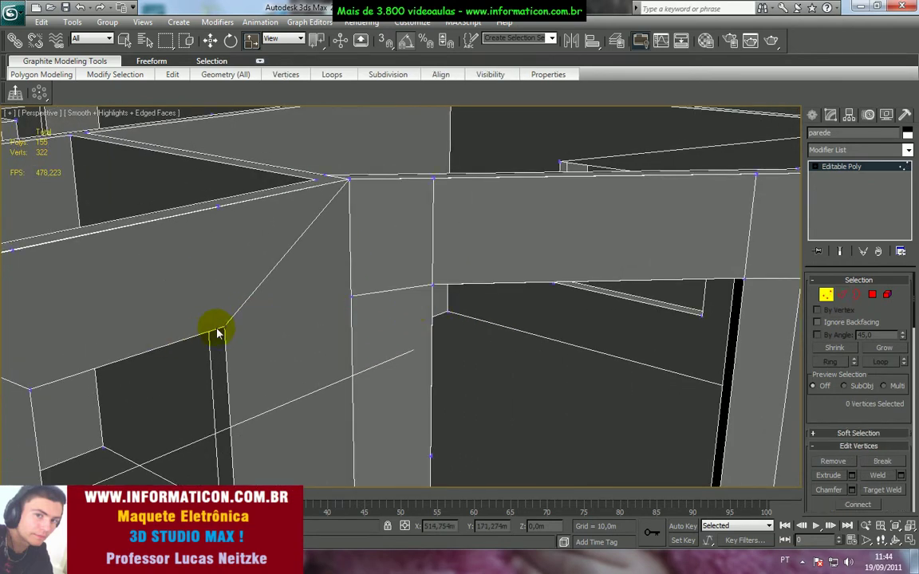
left_click_drag(913, 496, 905, 190)
left_click_drag(904, 470, 900, 195)
left_click_drag(899, 443, 904, 160)
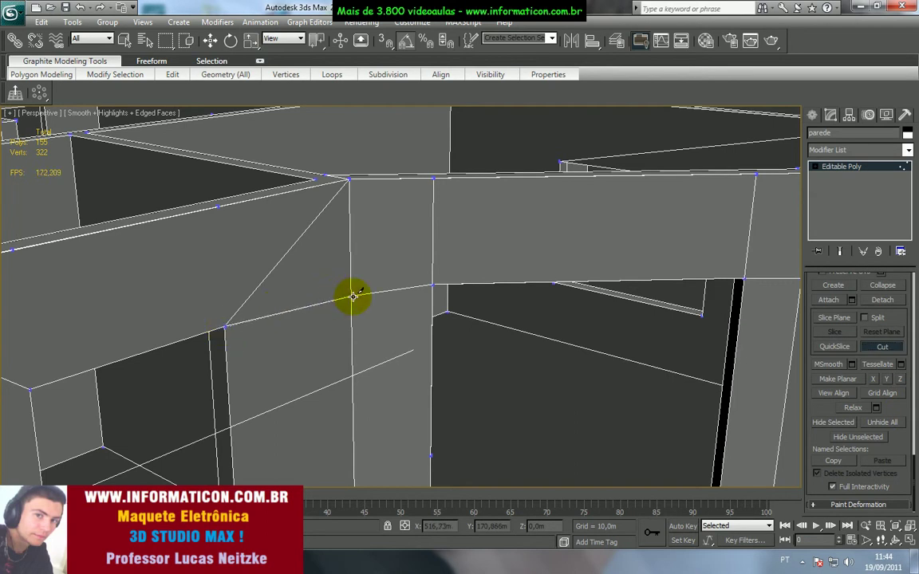
scroll(356, 305, "up", 2)
middle_click_drag(358, 312, 296, 293, "alt")
scroll(491, 351, "up", 3)
middle_click_drag(566, 354, 424, 353)
Remove the diagonal edge between the near window's upper corner and the top of the wall corner
key("2")
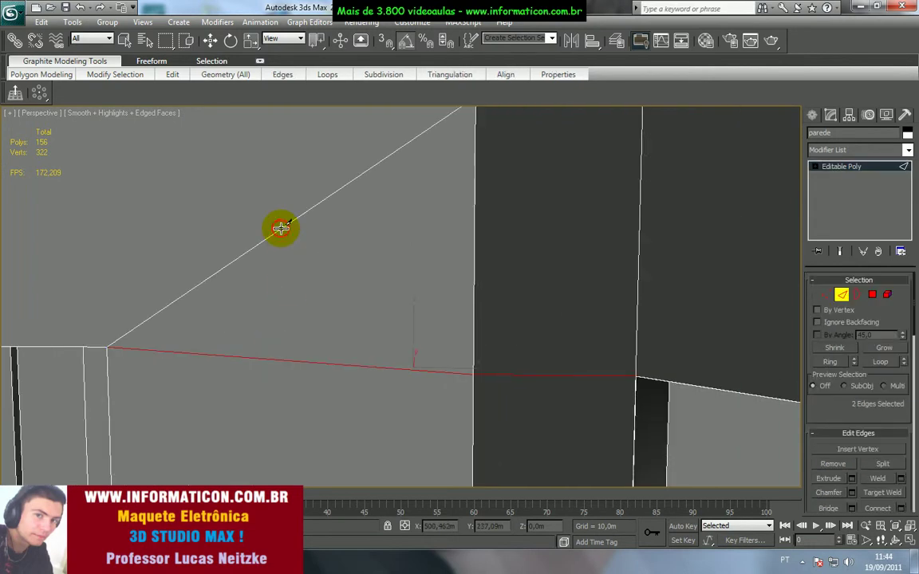
key("2")
key("2")
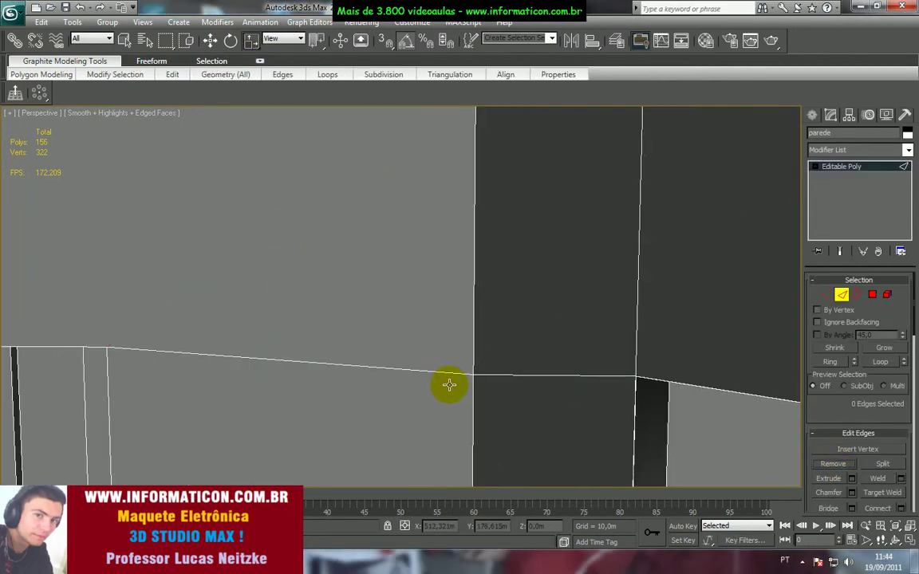
middle_click_drag(502, 377, 508, 385, "alt")
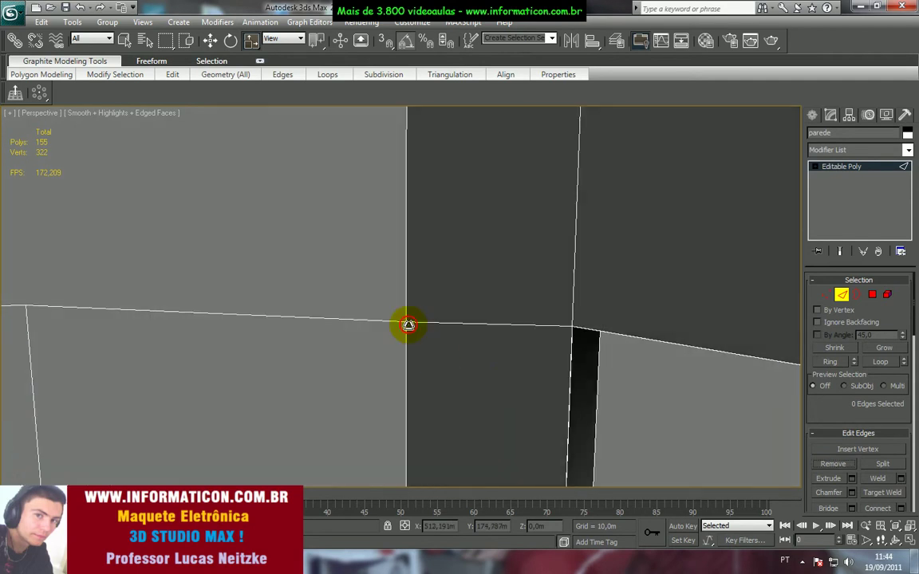
key("z")
scroll(417, 336, "down", 8)
middle_click_drag(417, 337, 449, 371, "alt")
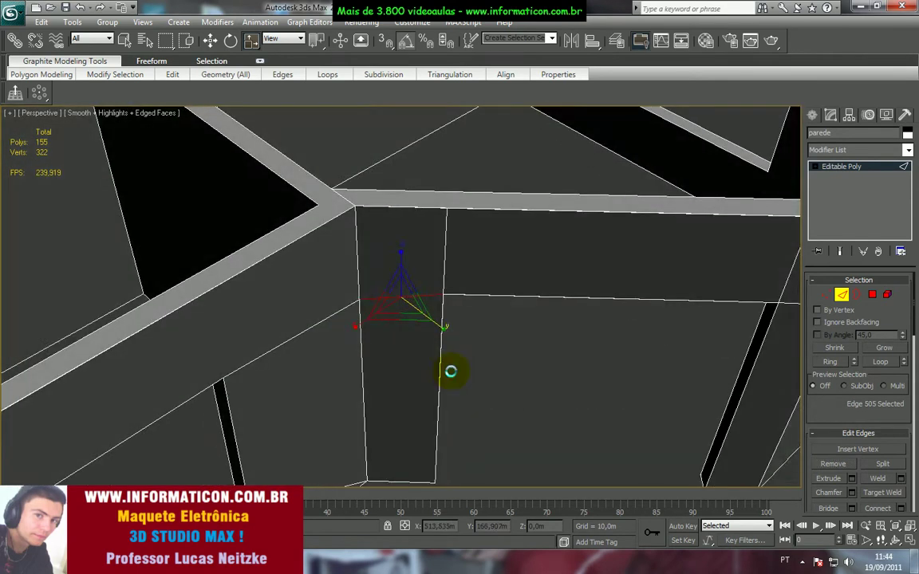
Raise the near wall corner's door-head vertex in the front view to line up with the window and door heads
scroll(336, 322, "up", 5)
key("1")
middle_click_drag(336, 326, 415, 352, "alt")
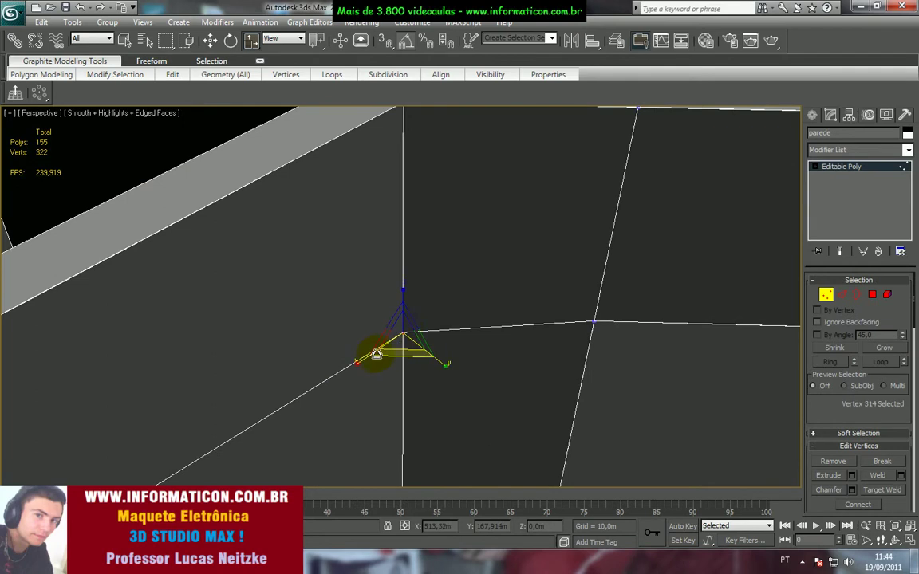
key("w")
scroll(446, 319, "down", 6)
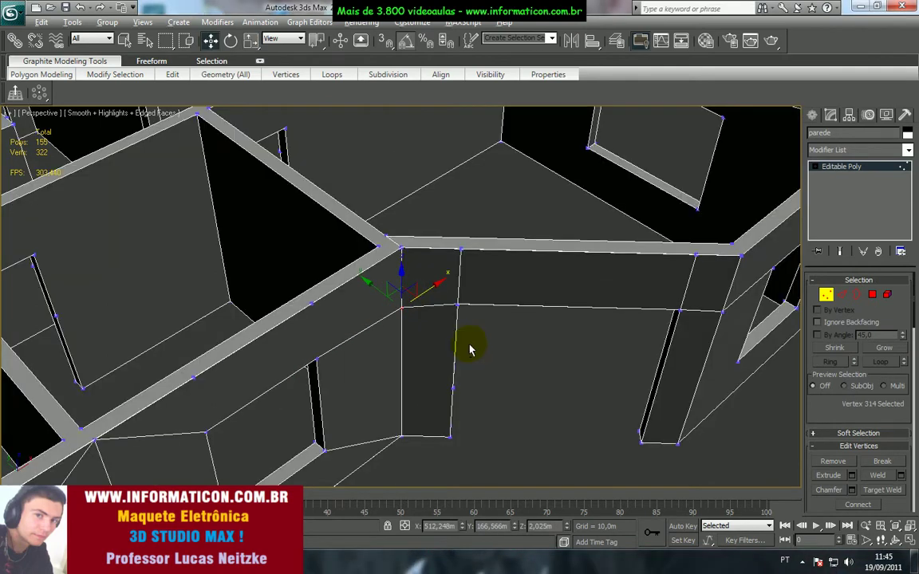
middle_click_drag(469, 349, 437, 273, "alt")
key("f")
scroll(415, 307, "up", 8)
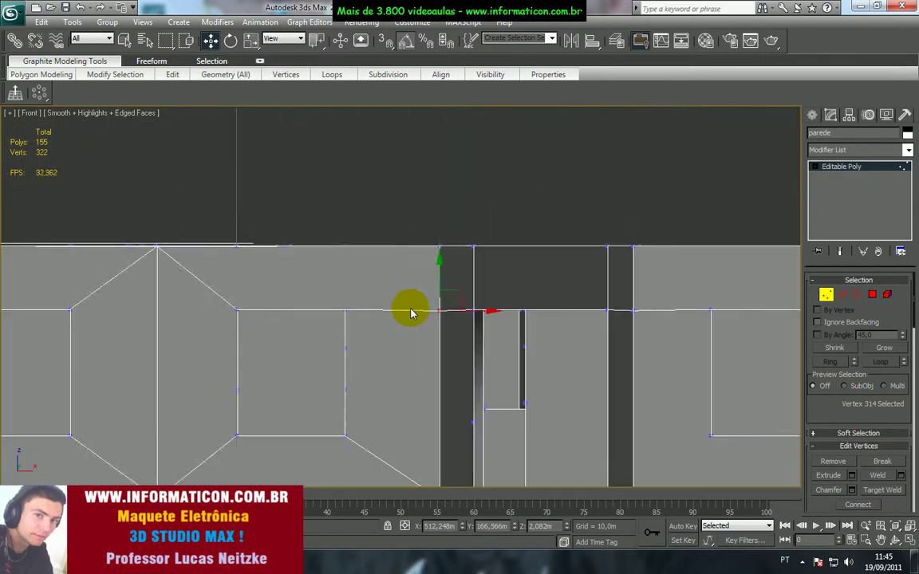
scroll(475, 317, "down", 2)
left_click_drag(509, 306, 508, 301)
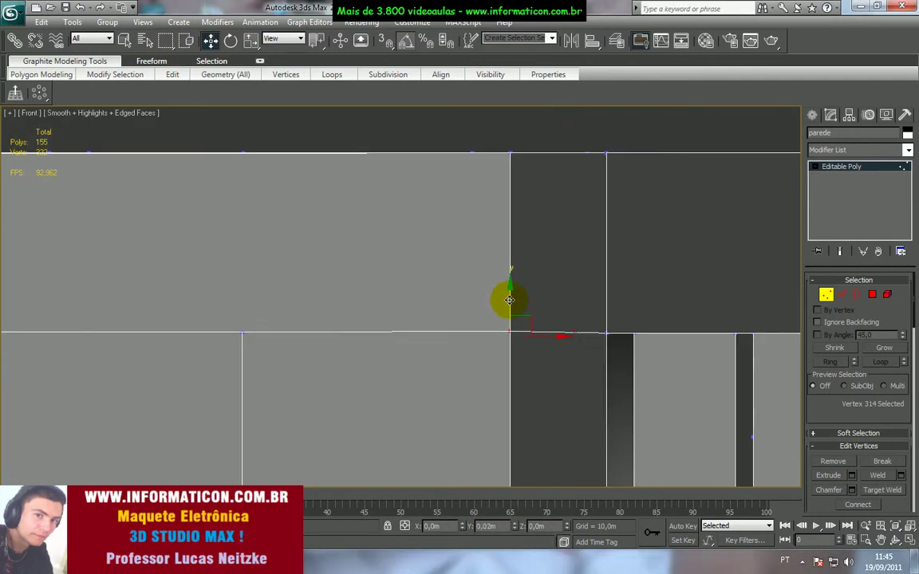
left_click(826, 295)
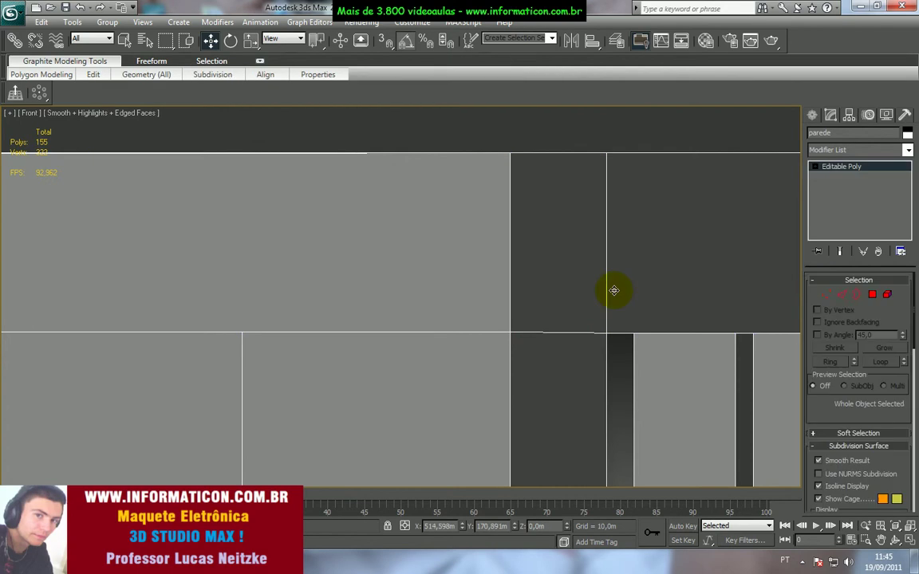
Return to the perspective view without edged faces, test render the house walls and close the rendered frame
key("p")
scroll(614, 294, "down", 3)
middle_click_drag(553, 325, 437, 359, "alt")
scroll(435, 351, "up", 5)
middle_click_drag(416, 267, 434, 285)
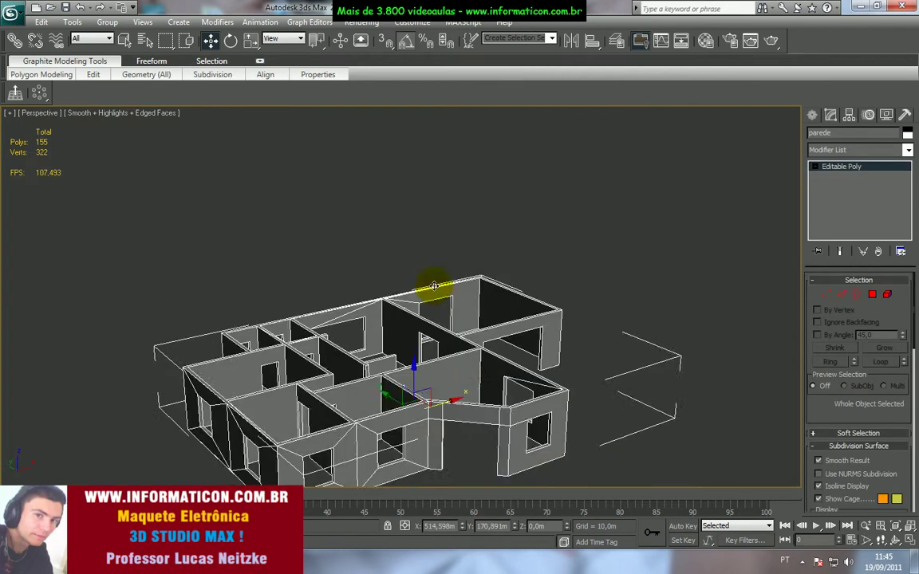
scroll(434, 288, "up", 4)
key("F4")
middle_click_drag(477, 343, 735, 227, "alt")
left_click(772, 45)
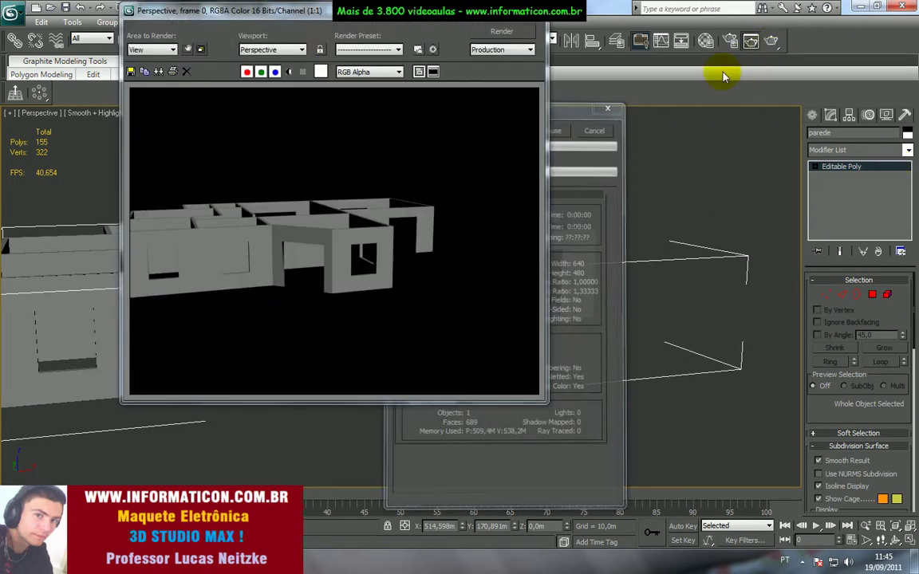
left_click(538, 9)
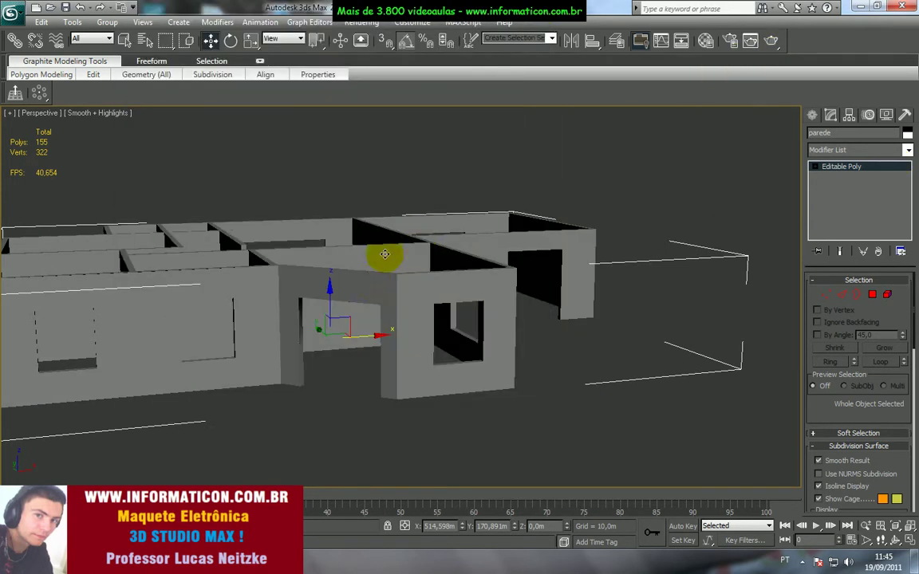
Show edged faces and switch to vertex editing of the walls at the angled doorway's head
middle_click_drag(374, 289, 402, 240, "alt")
scroll(391, 320, "up", 4)
scroll(417, 271, "up", 3)
key("F4")
scroll(449, 273, "up", 6)
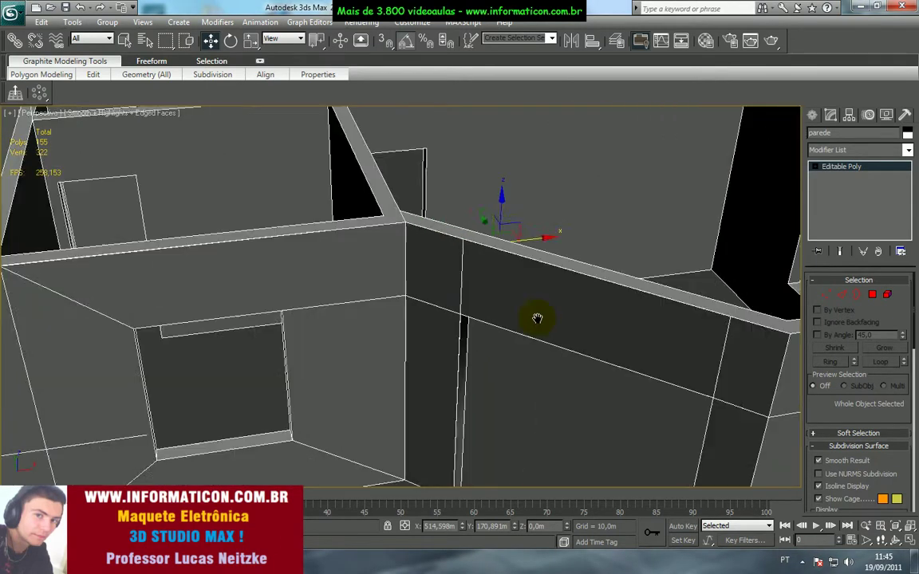
middle_click_drag(520, 328, 416, 318, "alt")
key("1")
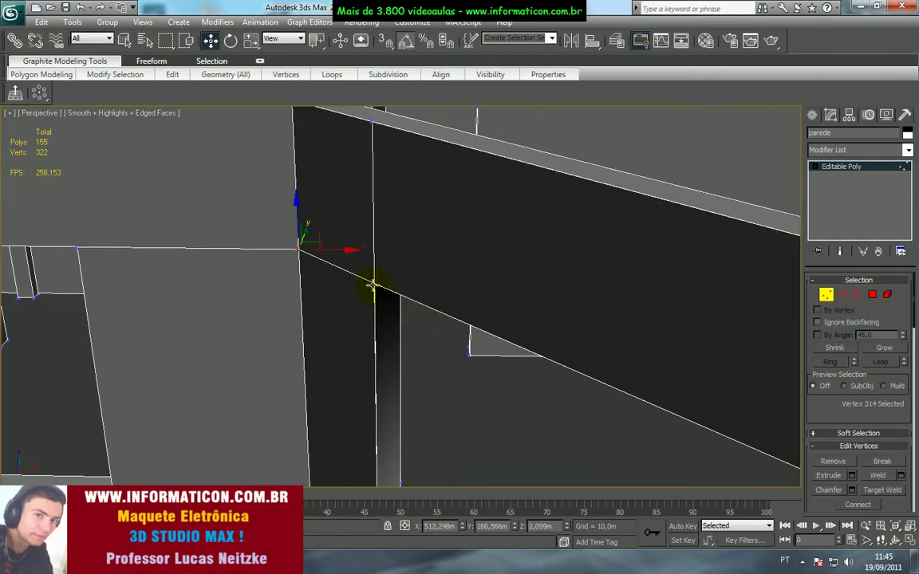
Target-weld the two nearly coincident door-head vertices at the angled doorway's jamb next to the long window wall
left_click_drag(385, 274, 398, 291)
right_click(401, 295)
middle_click_drag(401, 297, 425, 299, "alt")
key("z")
left_click(11, 11)
left_click(37, 121)
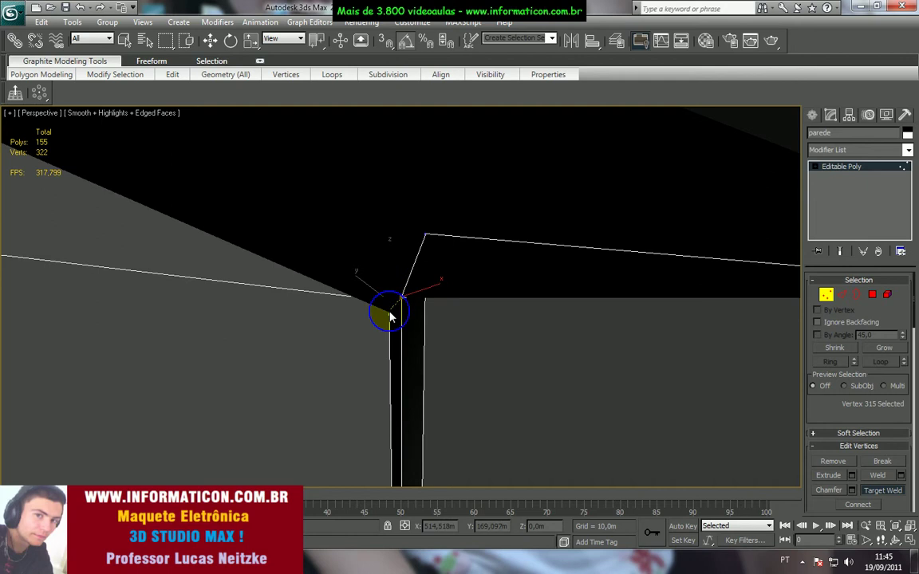
mouse_move(374, 313)
middle_mouse_down("alt")
mouse_move(411, 322)
mouse_move(378, 332)
middle_mouse_up("alt")
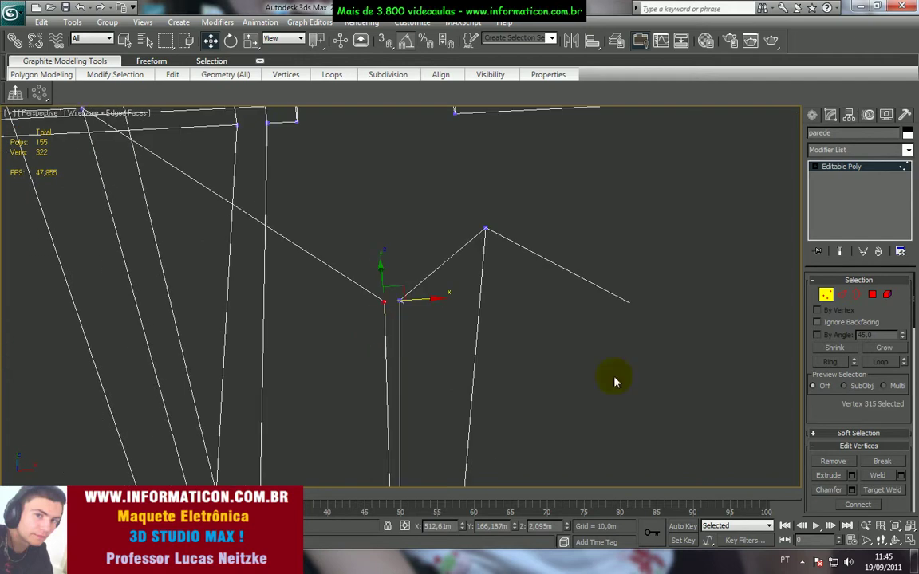
left_click(385, 304)
left_click(401, 304)
Test the base corner vertex of the same door jamb for a duplicate and undo the test move
scroll(401, 306, "down", 4)
middle_click_drag(412, 352, 400, 92)
scroll(419, 399, "up", 3)
middle_click_drag(420, 405, 408, 311)
scroll(408, 306, "up", 6)
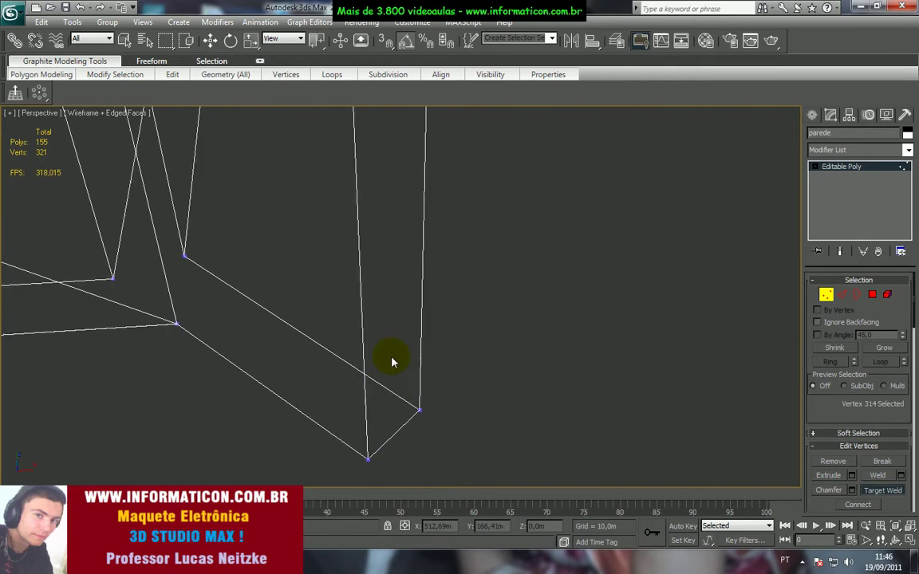
right_click(396, 372)
middle_click_drag(380, 391, 383, 380)
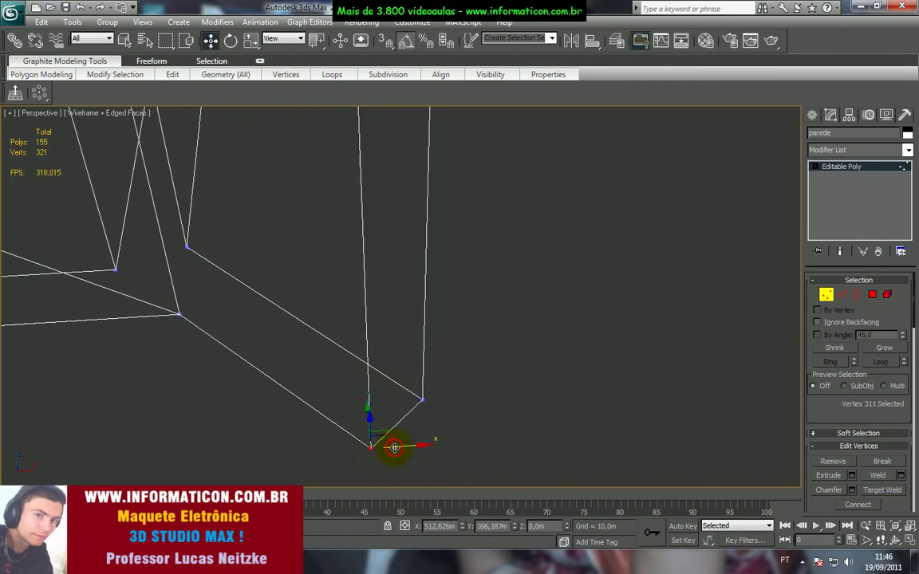
mouse_move(404, 447)
middle_mouse_down("alt")
mouse_move(294, 441)
mouse_move(381, 431)
mouse_move(386, 402)
mouse_move(396, 406)
mouse_move(399, 446)
middle_mouse_up("alt")
key("ctrl+z")
Target-weld the stray mid-height vertex on that jamb's vertical edge to its base corner vertex and return to shaded display
left_click(389, 285)
left_click(389, 283)
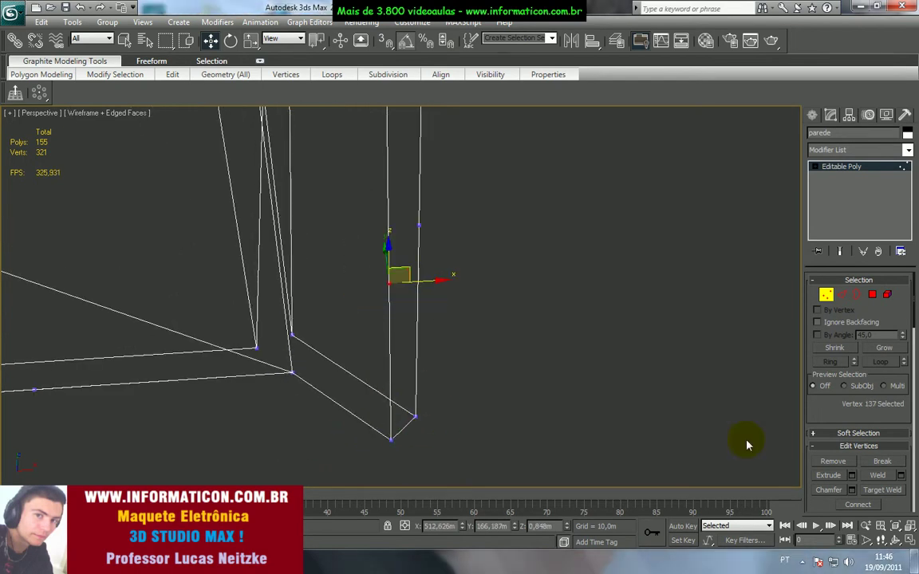
left_click(871, 491)
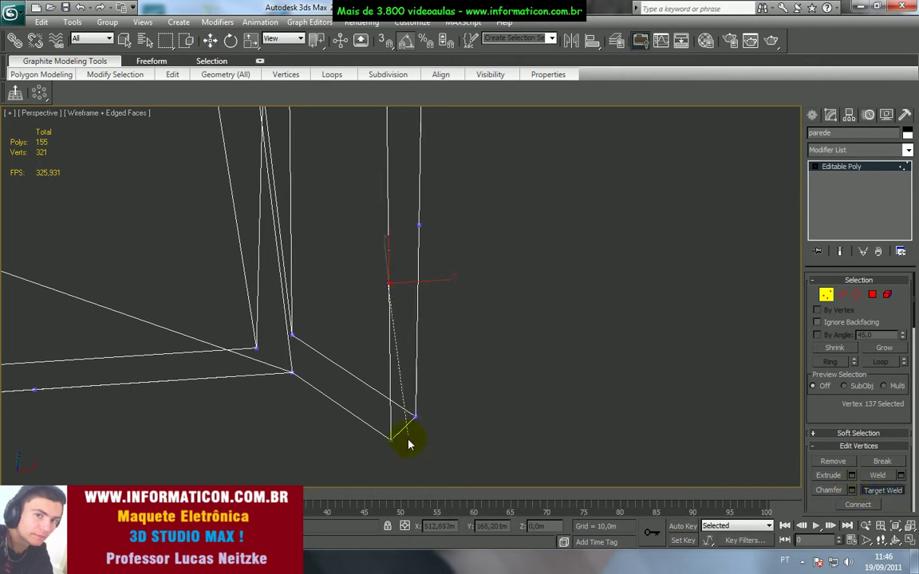
key("w")
scroll(416, 411, "down", 7)
middle_click_drag(415, 401, 413, 442)
key("F3")
Test the vertices along the opposite door jamb down to its base for duplicates, undoing the test move
scroll(401, 399, "up", 4)
middle_click_drag(419, 402, 397, 418, "alt")
scroll(459, 385, "down", 5)
scroll(398, 414, "up", 8)
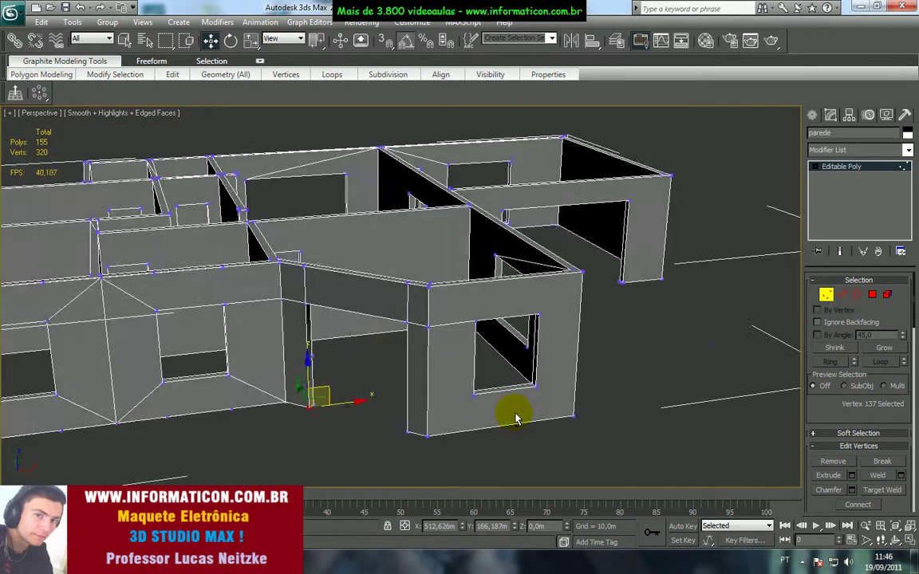
scroll(407, 419, "up", 6)
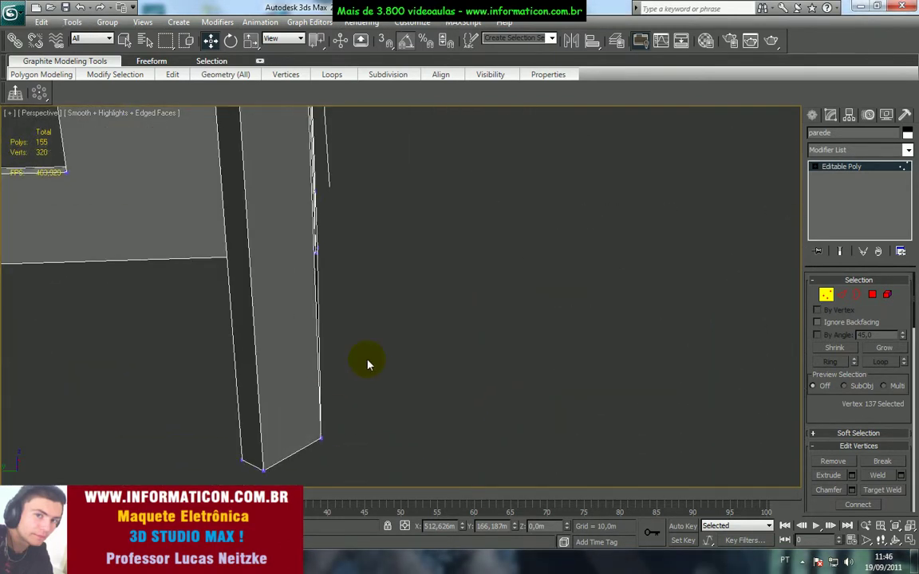
left_click_drag(319, 334, 346, 335)
key("ctrl+z")
middle_click_drag(346, 335, 332, 456)
scroll(333, 456, "down", 3)
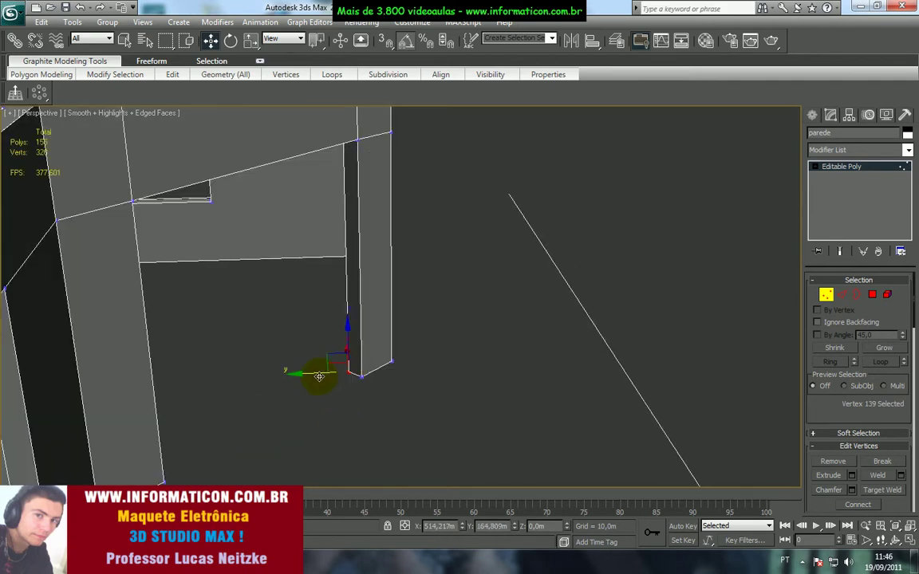
left_click(390, 360)
middle_click_drag(365, 363, 358, 224, "alt")
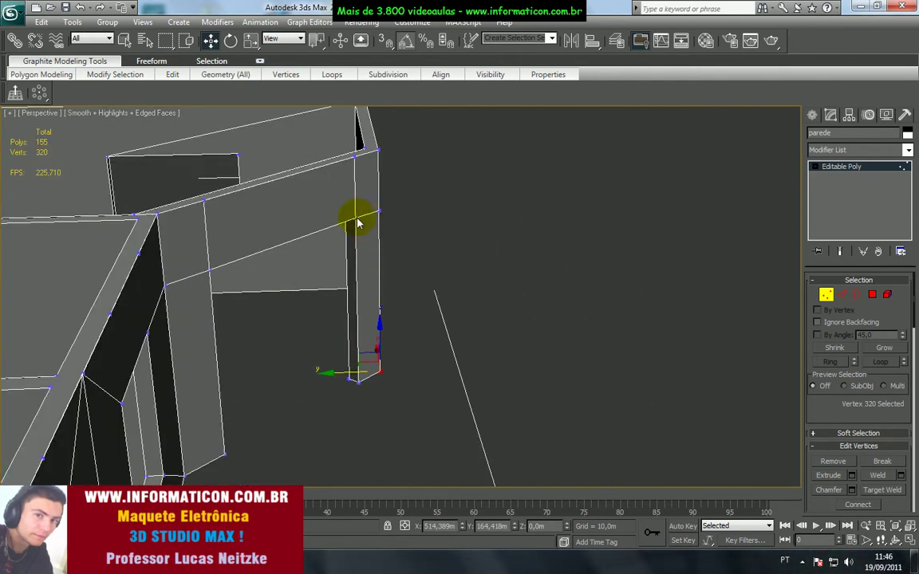
Pull the duplicate door-head vertex at the opposite jamb away and target-weld it to the vertex directly above
mouse_move(345, 222)
left_mouse_down()
mouse_move(363, 234)
mouse_move(351, 216)
left_mouse_up()
key("ctrl+z")
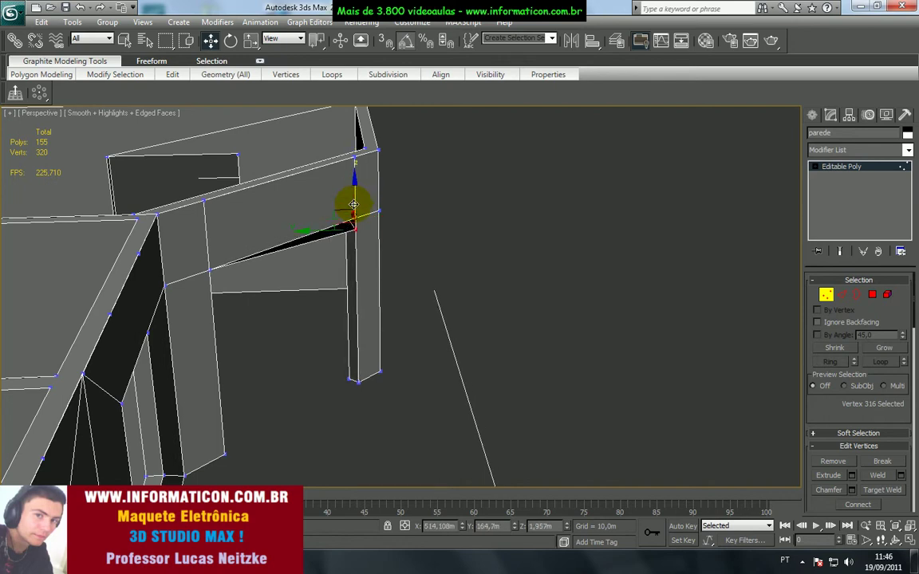
scroll(354, 204, "up", 3)
key("z")
scroll(357, 207, "down", 4)
middle_click_drag(396, 240, 382, 222, "alt")
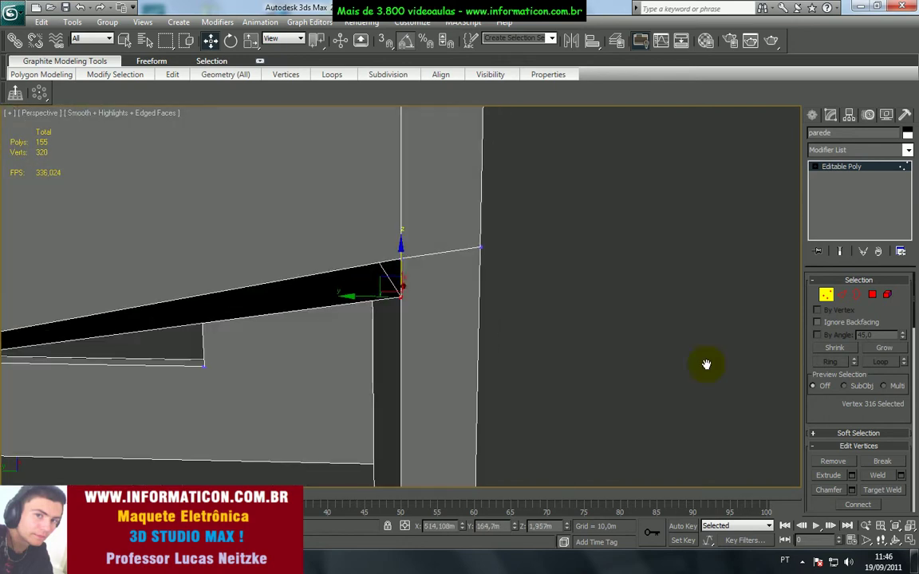
left_click(885, 491)
left_click(404, 294)
left_click(401, 275)
left_click(401, 257)
scroll(400, 287, "down", 8)
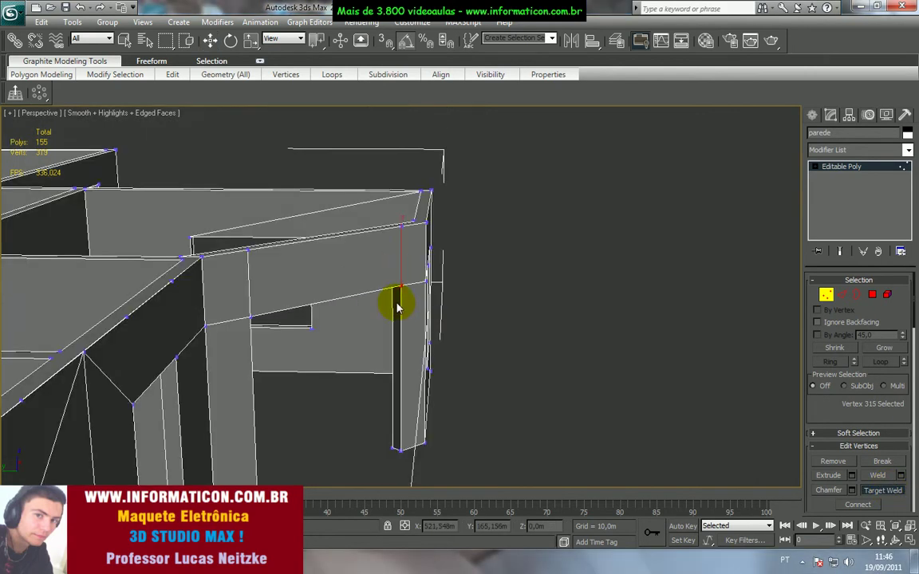
Test-move the door-head vertex at the jamb beside the long window wall and undo the move
scroll(327, 314, "up", 8)
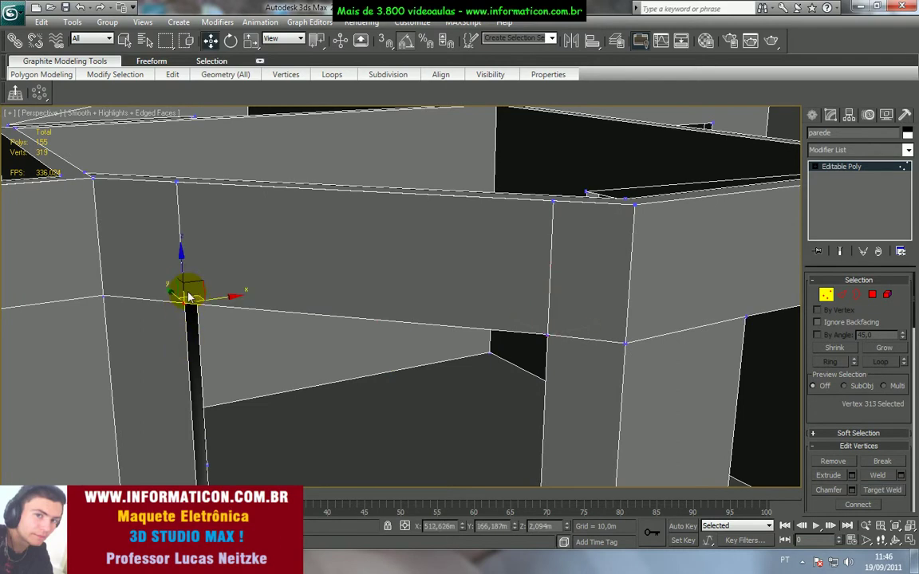
left_click_drag(186, 277, 153, 214)
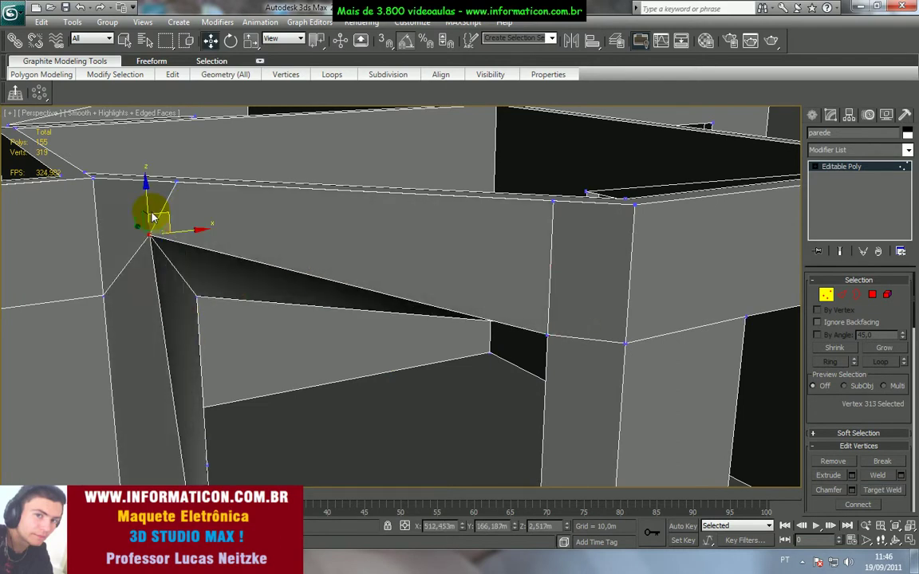
key("ctrl+z")
scroll(306, 335, "down", 5)
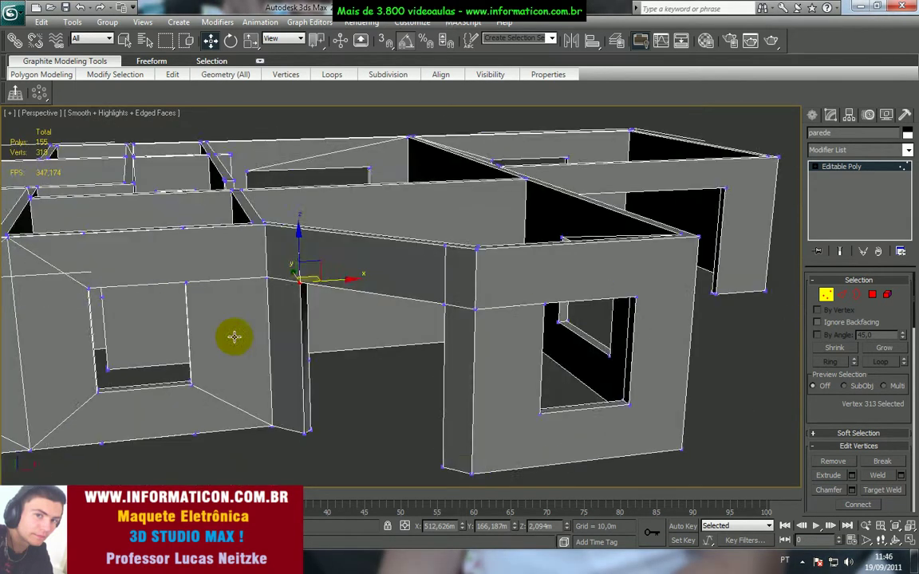
Test render the repaired walls from two viewing angles, closing each rendered frame
middle_click_drag(233, 336, 498, 94, "alt")
left_click(769, 44)
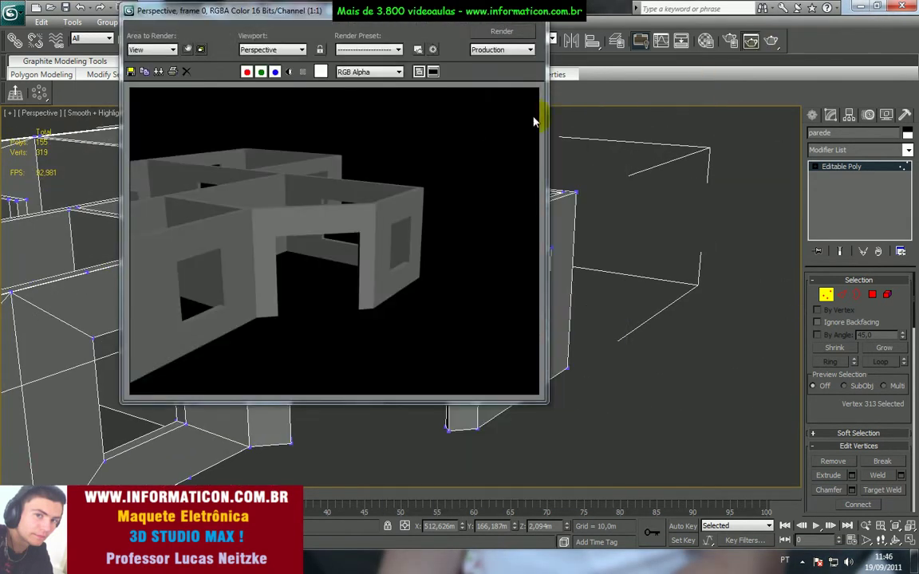
left_click(530, 9)
middle_click_drag(402, 209, 482, 188, "alt")
left_click(767, 40)
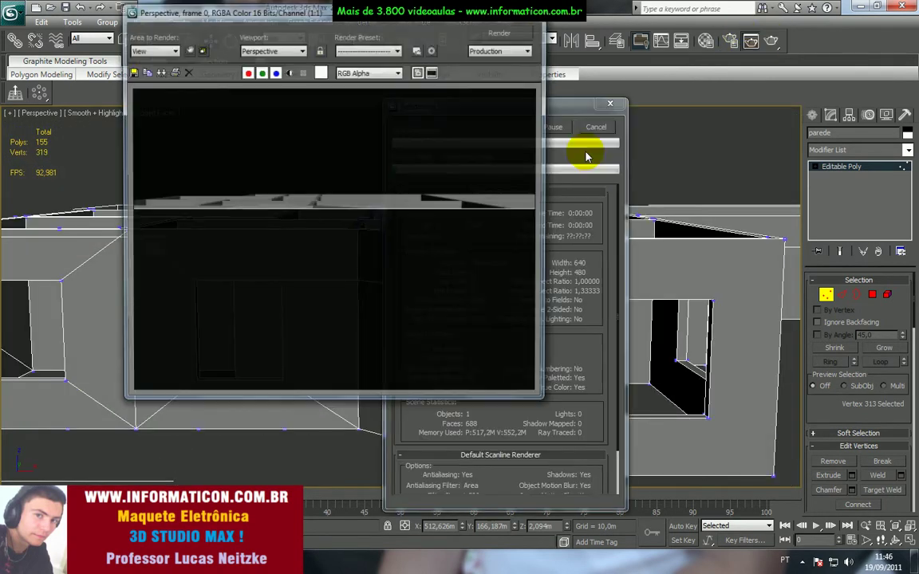
left_click(536, 9)
Open the Material Editor and lighten the diffuse color of the 01 - Default material to near white
middle_click_drag(449, 318, 478, 316, "alt")
scroll(307, 318, "up", 1)
scroll(308, 318, "down", 3)
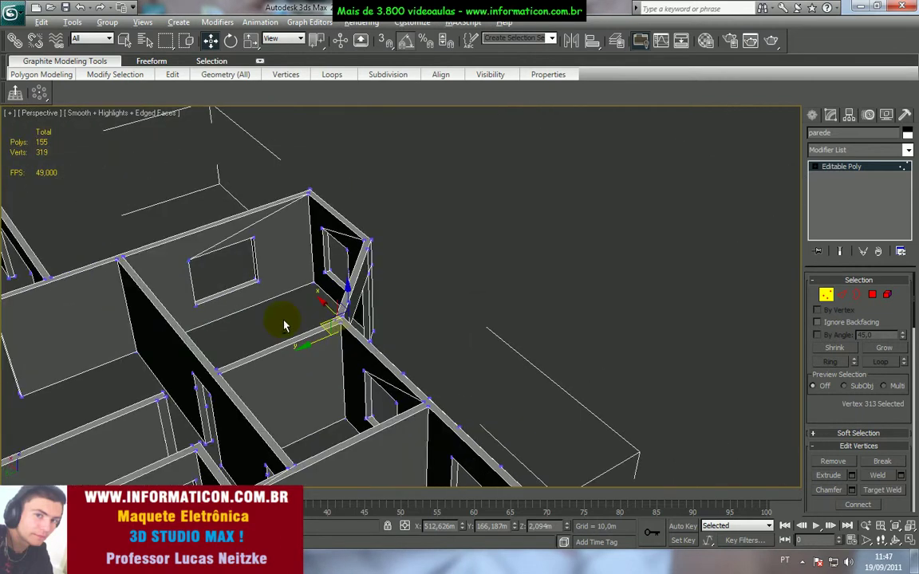
middle_click_drag(285, 323, 279, 283, "alt")
scroll(329, 291, "down", 2)
key("m")
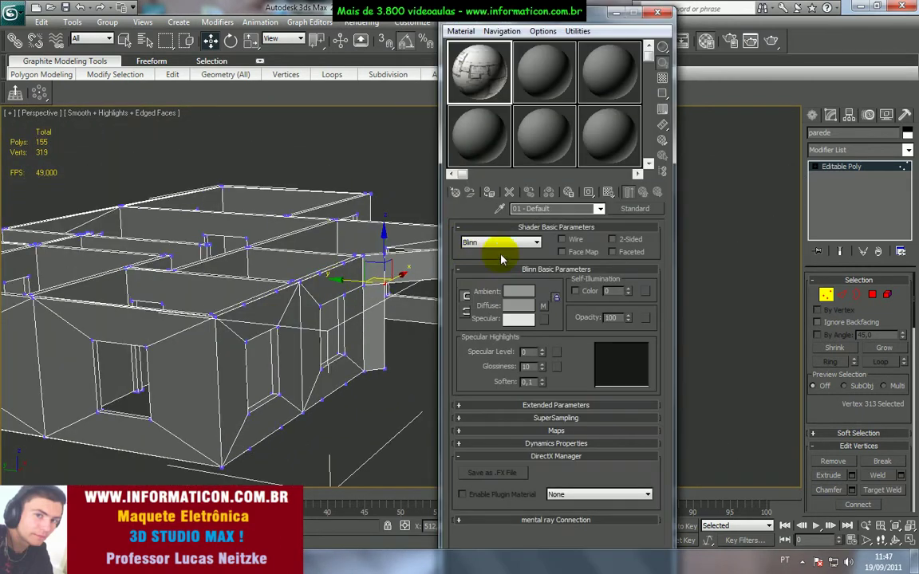
left_click(519, 307)
left_click(370, 168)
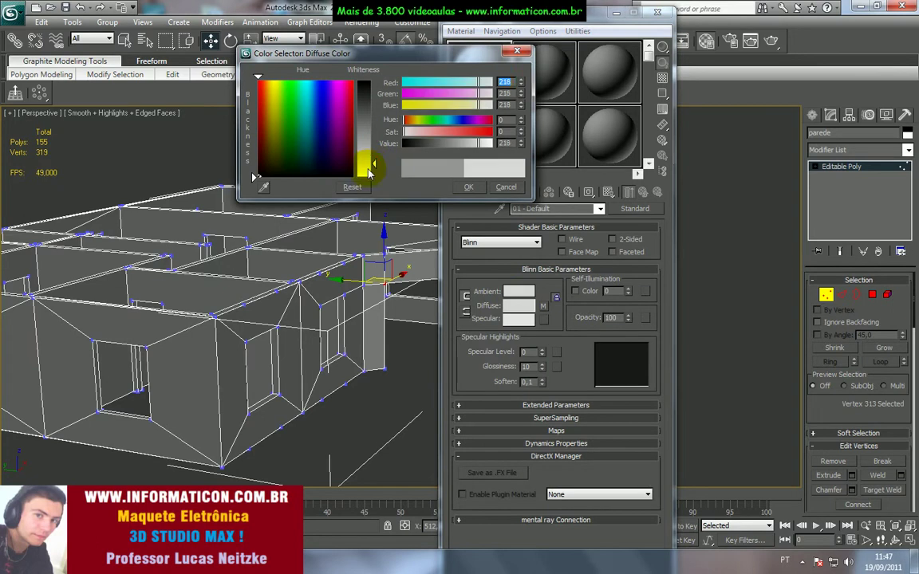
left_click(469, 187)
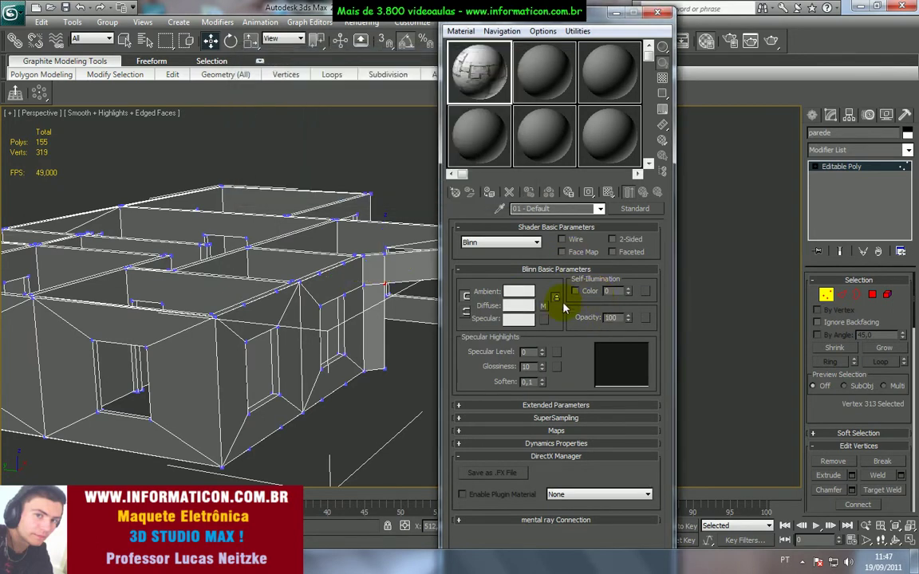
Lighten the diffuse color of the 07 - Default material to near white and assign it to the walls
left_click(475, 137)
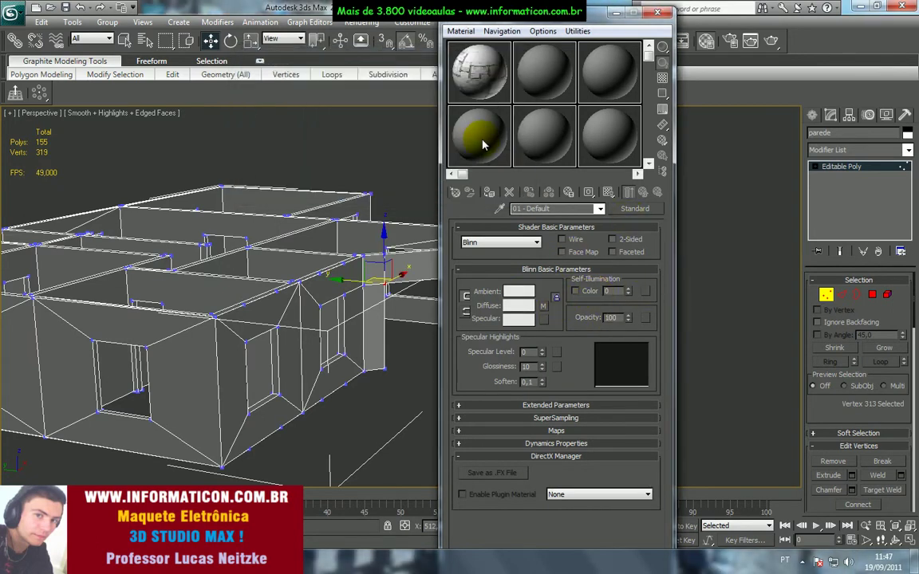
left_click(519, 305)
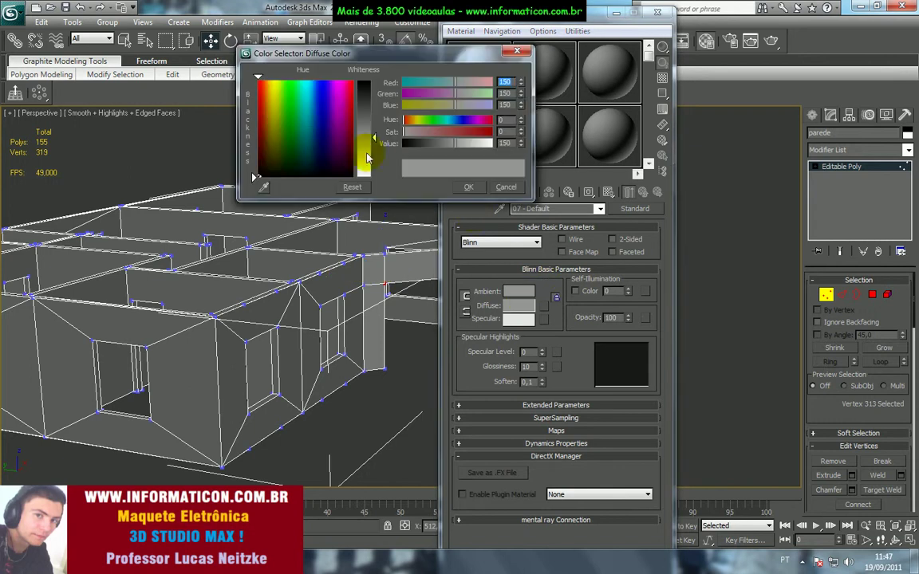
left_click_drag(369, 136, 370, 167)
left_click(469, 187)
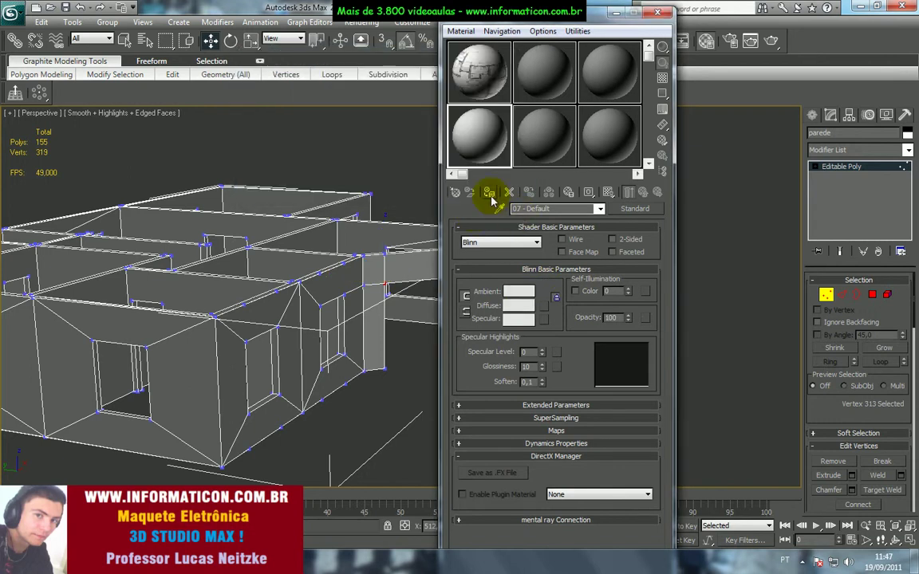
left_click(489, 193)
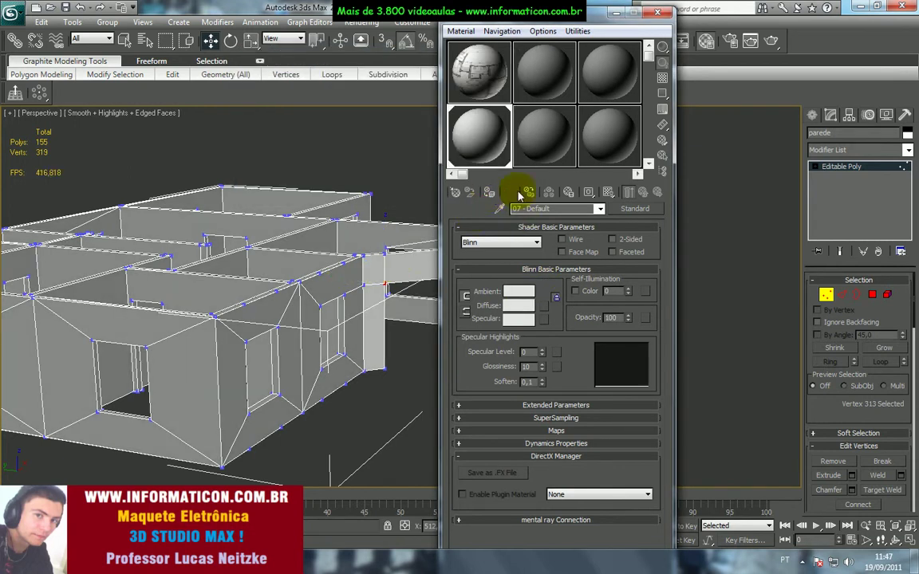
Set the wall material's diffuse color to pale green (RGB 203, 255, 199) and close the Material Editor
left_click(526, 306)
left_click_drag(481, 144, 503, 143)
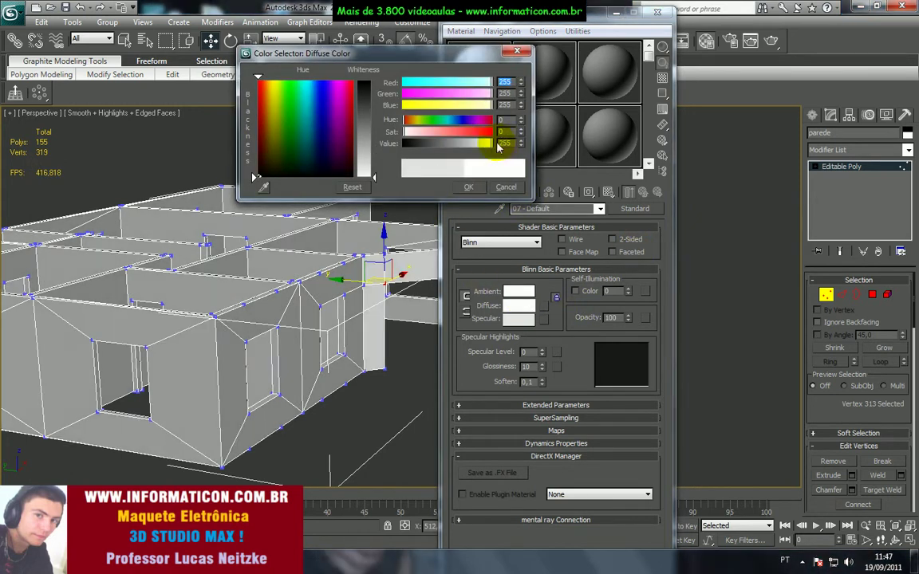
mouse_move(413, 133)
left_mouse_down()
mouse_move(461, 131)
mouse_move(470, 139)
mouse_move(334, 136)
mouse_move(375, 136)
mouse_move(375, 94)
left_mouse_up()
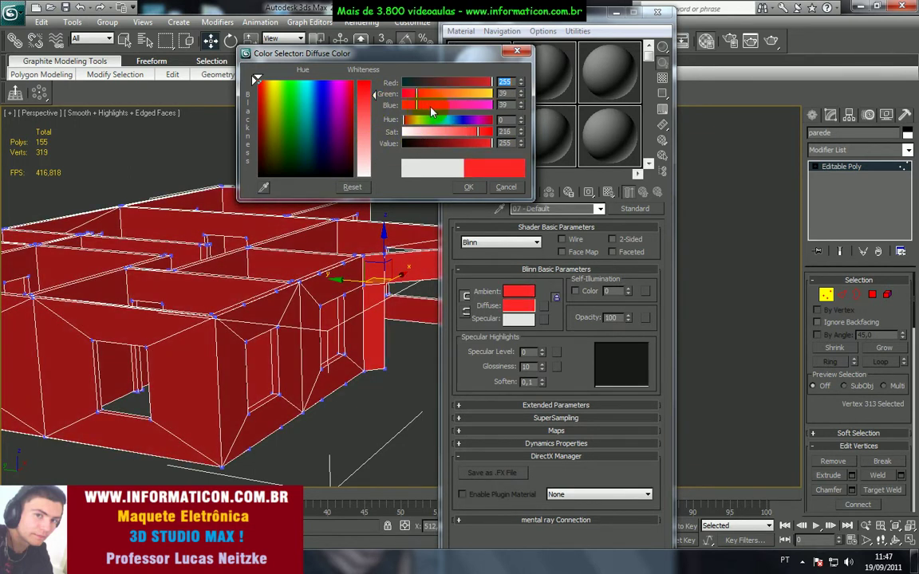
mouse_move(439, 147)
left_mouse_down()
mouse_move(491, 146)
mouse_move(434, 136)
mouse_move(472, 136)
mouse_move(424, 143)
mouse_move(435, 124)
mouse_move(418, 125)
mouse_move(455, 121)
mouse_move(482, 126)
mouse_move(432, 124)
mouse_move(437, 135)
mouse_move(475, 136)
mouse_move(406, 132)
mouse_move(427, 142)
left_mouse_up()
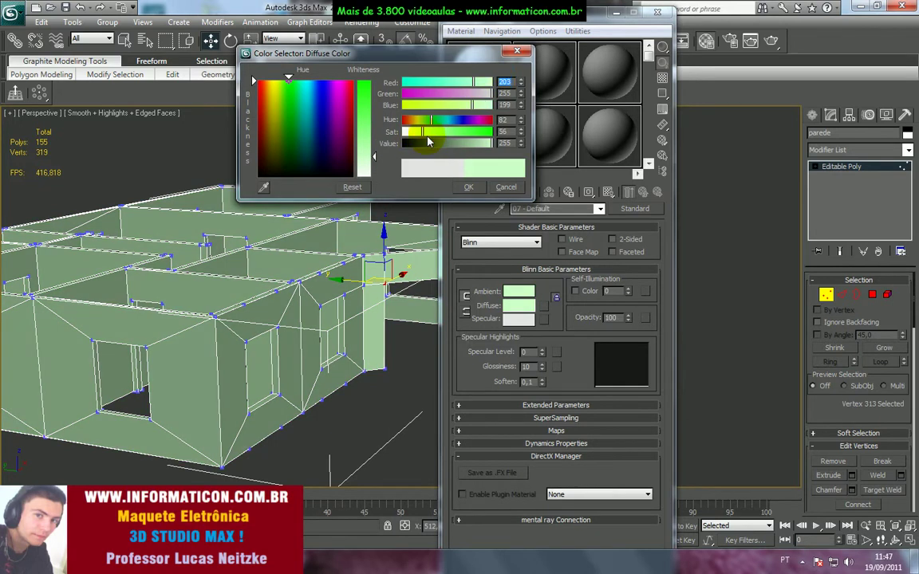
left_click(469, 187)
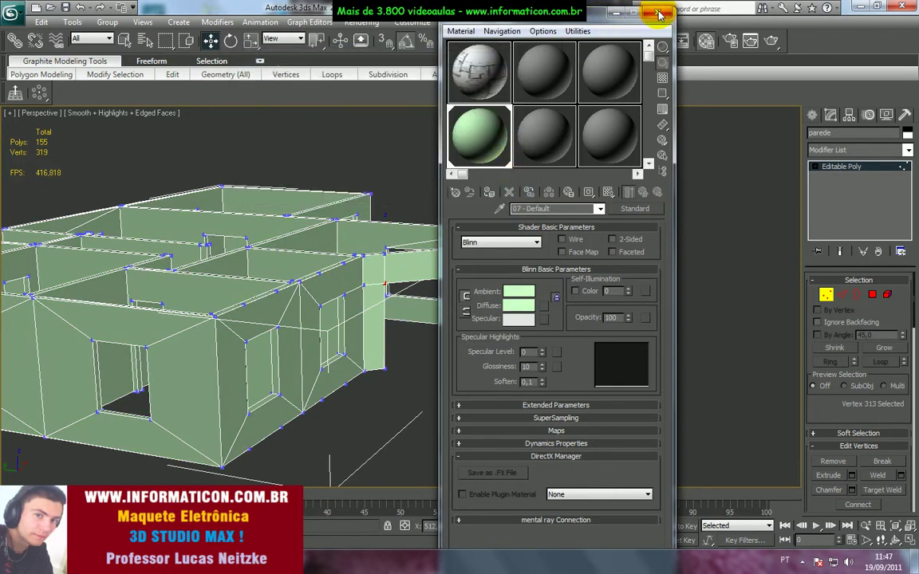
left_click(659, 14)
Clear the vertex selection and examine the recolored walls from around the house
left_click(591, 209)
scroll(385, 246, "up", 3)
scroll(338, 283, "down", 1)
middle_click_drag(338, 283, 225, 202, "alt")
scroll(502, 266, "down", 4)
scroll(437, 285, "up", 3)
scroll(556, 309, "down", 3)
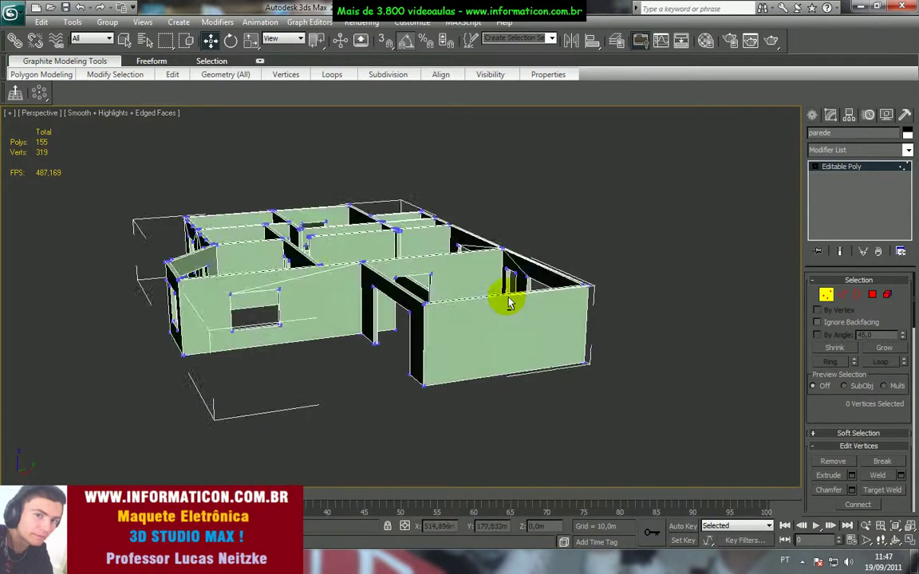